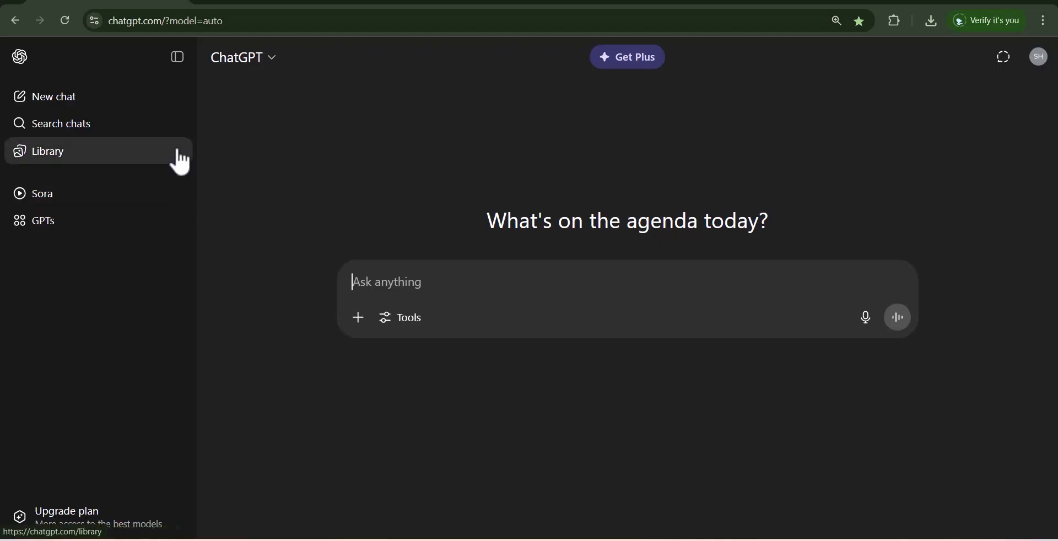
Step: Request a VBA macro to delete blank rows, stating that customer names are in column A with values up to row 31
{"action": "type", "text": "I have customer names in column A. I have values upto row 31.Give me a VBA macro to delete the blank rows"}
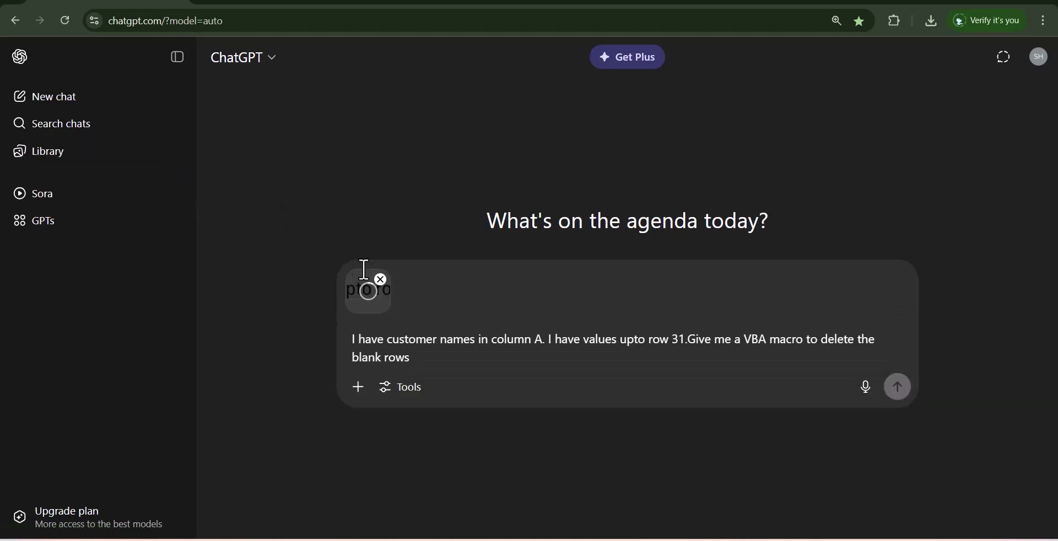
{"action": "left_click", "coordinate": [380, 279]}
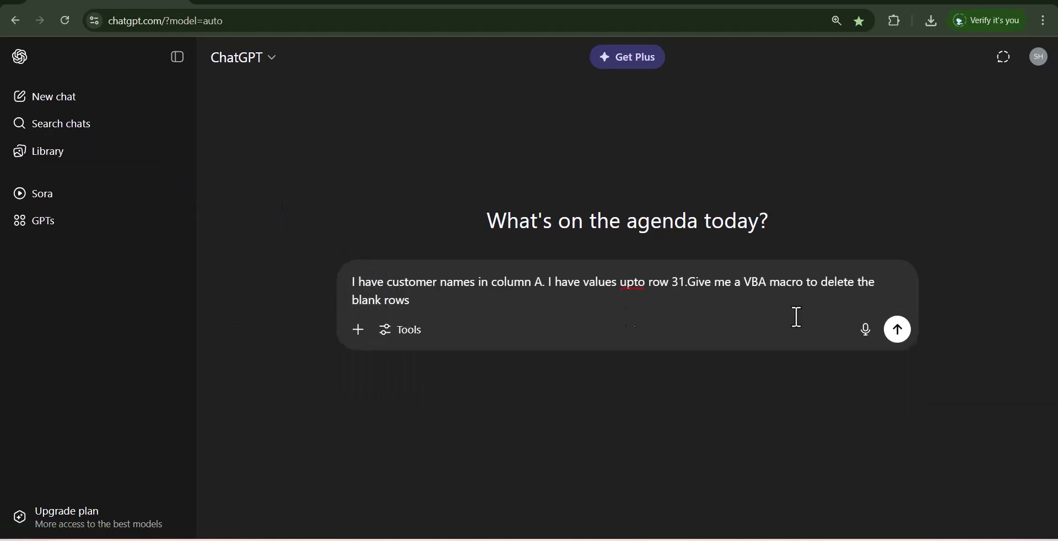
{"action": "left_click", "coordinate": [902, 334]}
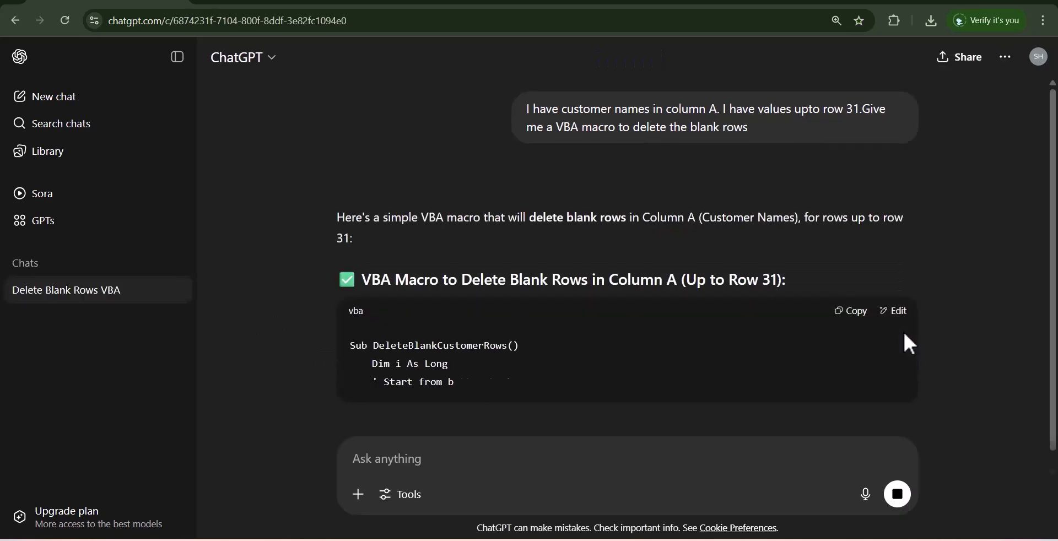
Step: Review the generated DeleteBlankCustomerRows code and the instructions for using it
{"action": "scroll", "coordinate": [866, 323], "scroll_direction": "down", "scroll_amount": 2}
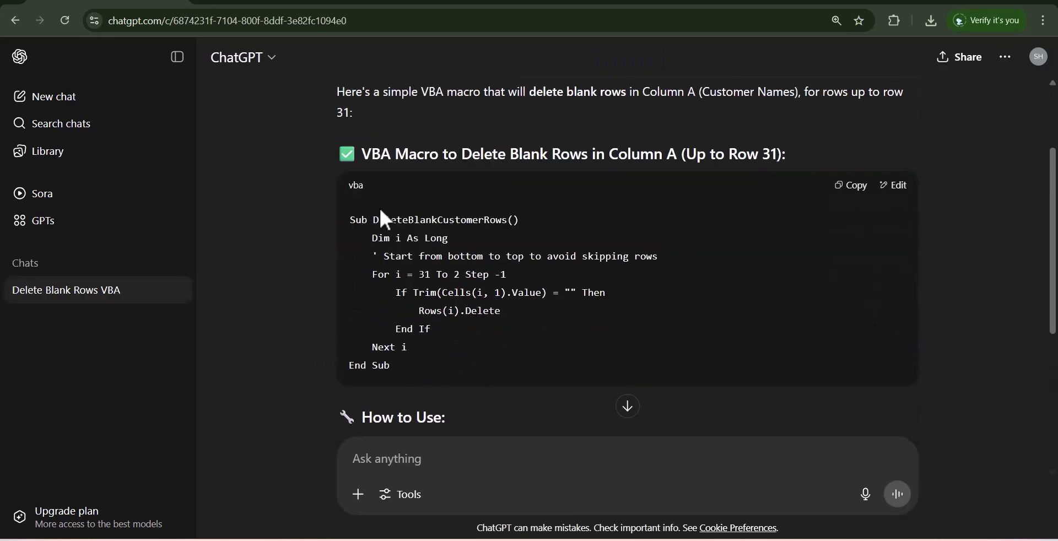
{"action": "scroll", "coordinate": [381, 349], "scroll_direction": "down", "scroll_amount": 2}
{"action": "scroll", "coordinate": [381, 350], "scroll_direction": "down", "scroll_amount": 3}
{"action": "scroll", "coordinate": [379, 352], "scroll_direction": "up", "scroll_amount": 8}
{"action": "scroll", "coordinate": [380, 352], "scroll_direction": "down", "scroll_amount": 5}
{"action": "scroll", "coordinate": [385, 329], "scroll_direction": "down", "scroll_amount": 1}
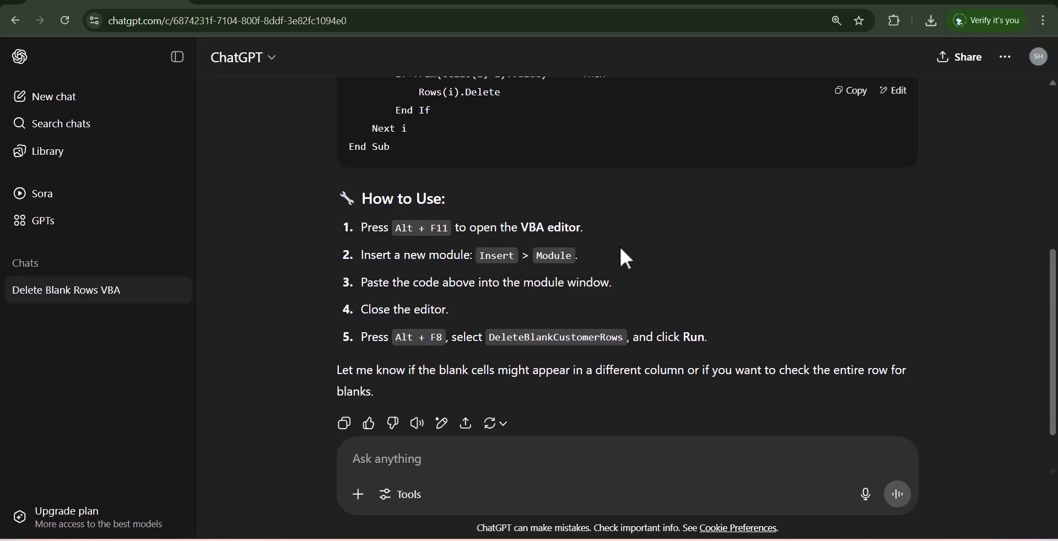
{"action": "scroll", "coordinate": [475, 330], "scroll_direction": "up", "scroll_amount": 3}
{"action": "scroll", "coordinate": [480, 330], "scroll_direction": "up", "scroll_amount": 3}
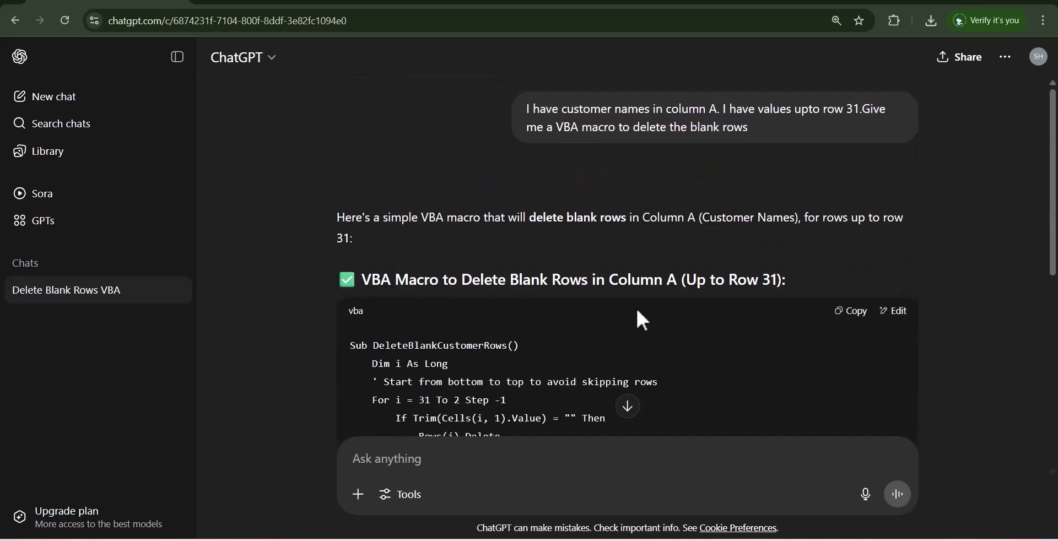
Step: Copy the generated macro code, switch to Excel and paste it into a new module of the workbook's VBA project
{"action": "left_click", "coordinate": [856, 320]}
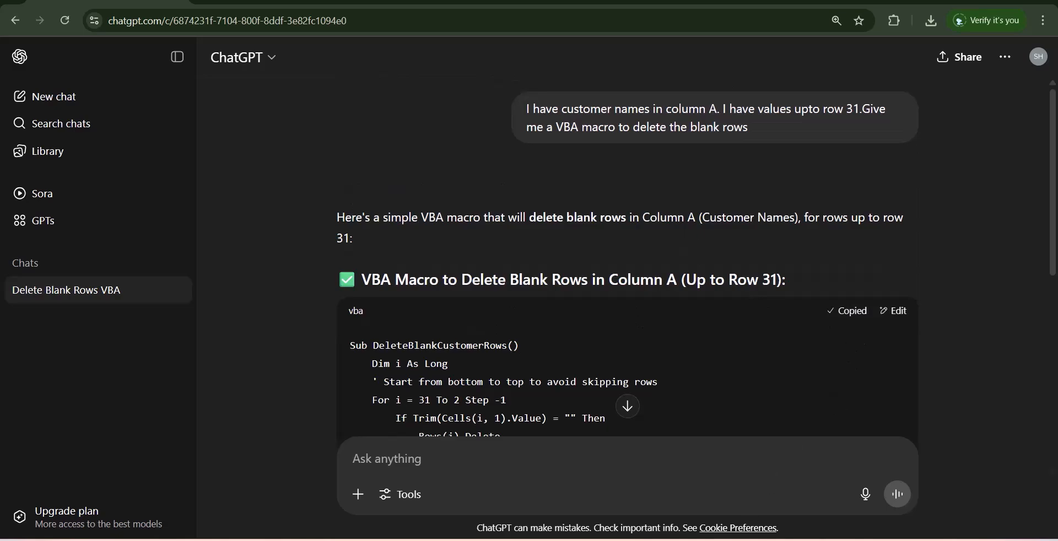
{"action": "key", "text": "alt+Tab"}
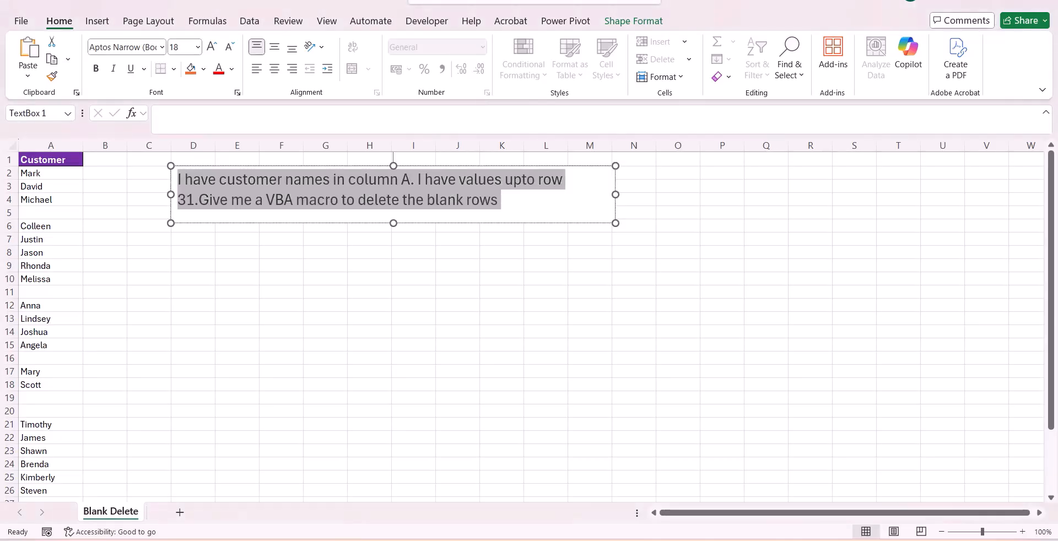
{"action": "left_click", "coordinate": [634, 411]}
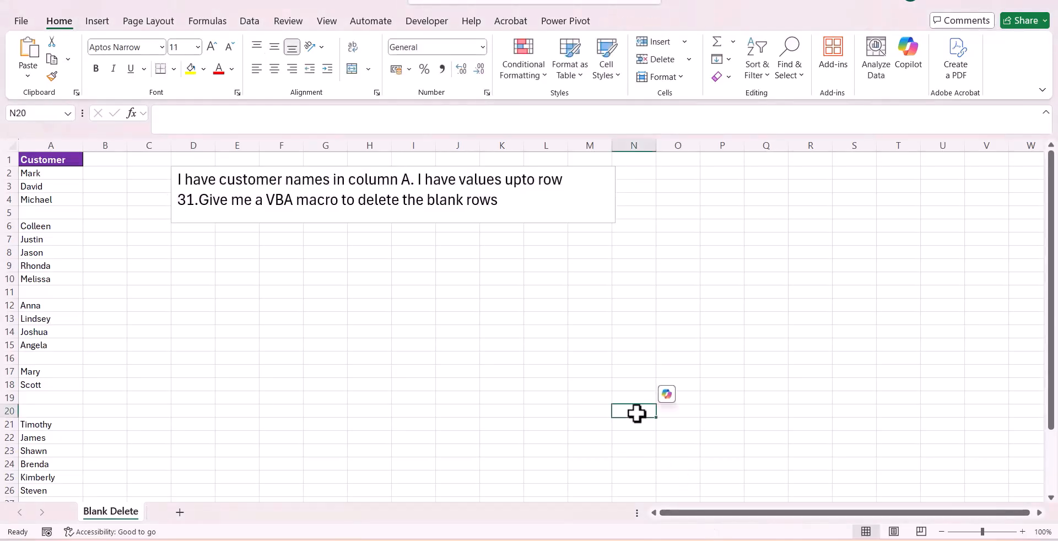
{"action": "key", "text": "alt+F11"}
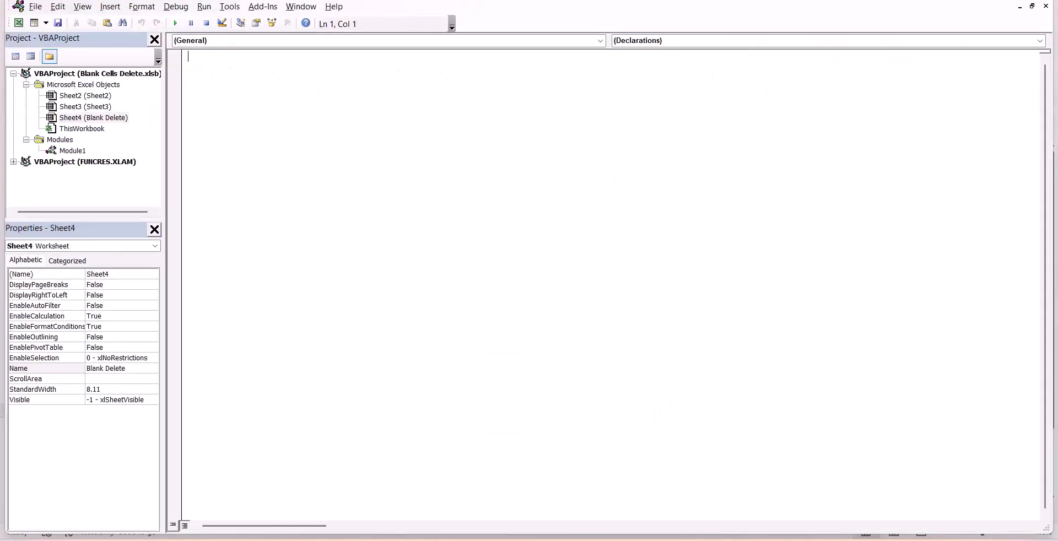
{"action": "left_click", "coordinate": [111, 8]}
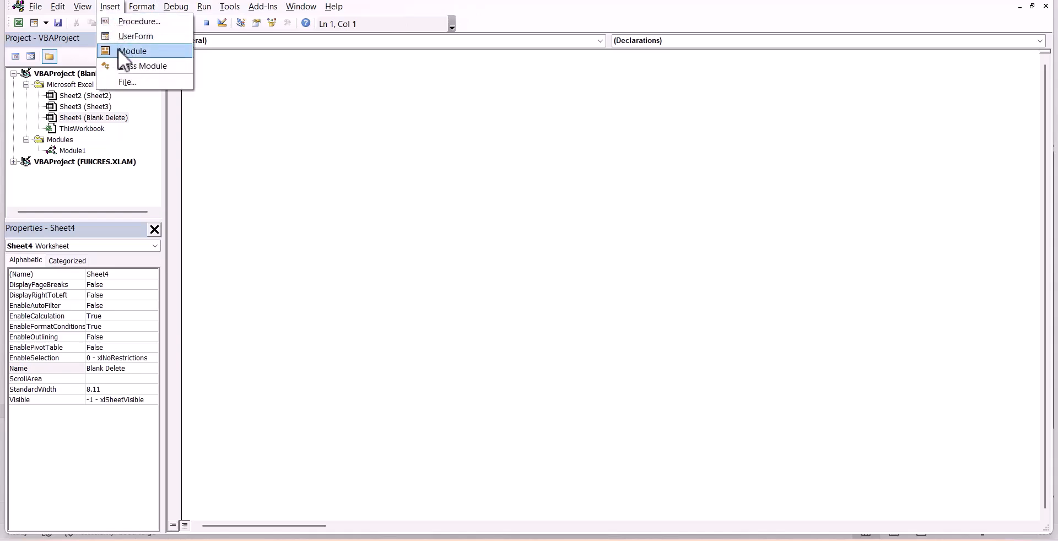
{"action": "left_click", "coordinate": [119, 50]}
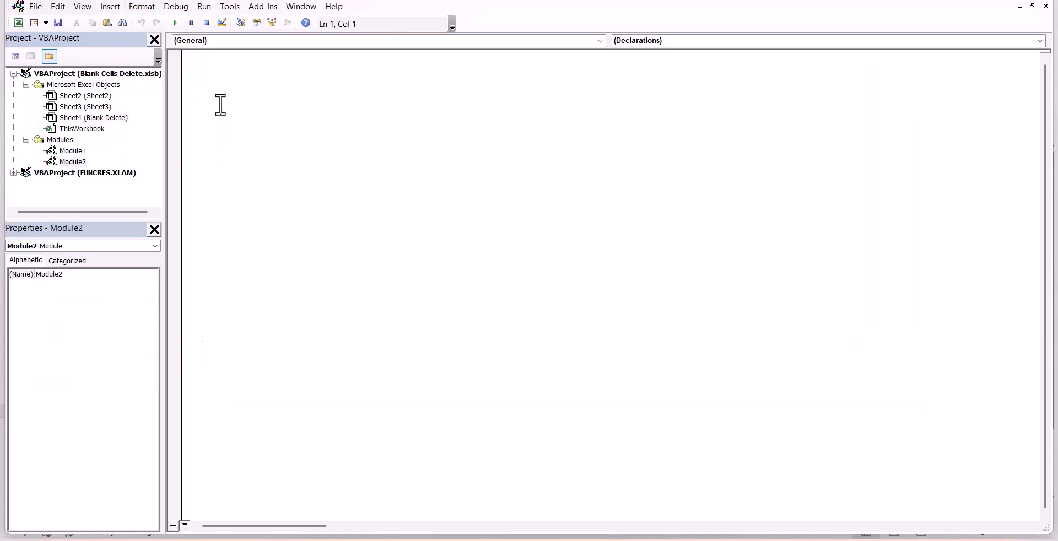
{"action": "key", "text": "ctrl+v"}
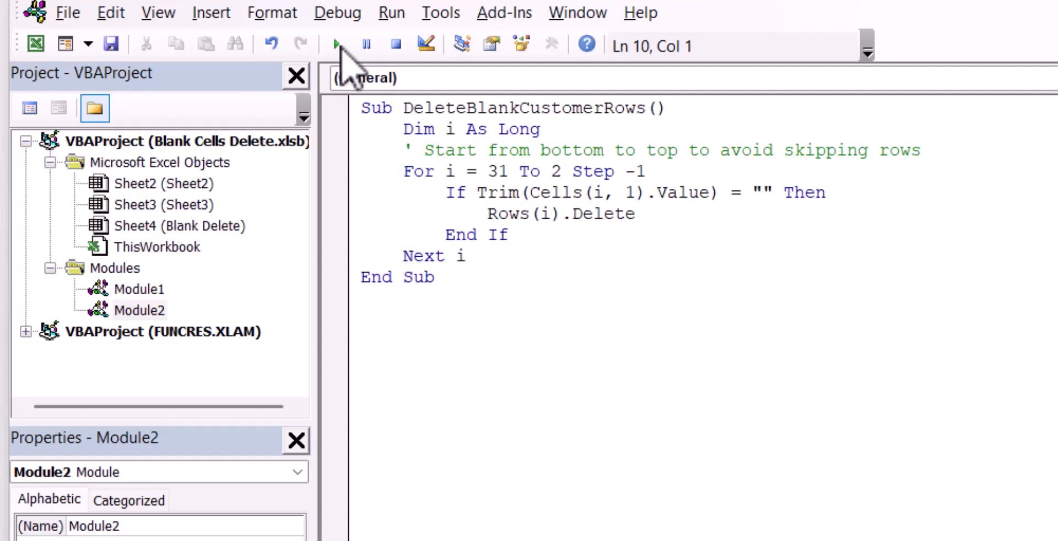
Step: Run the DeleteBlankCustomerRows macro and check the customer list in column A of the worksheet
{"action": "left_click", "coordinate": [336, 43]}
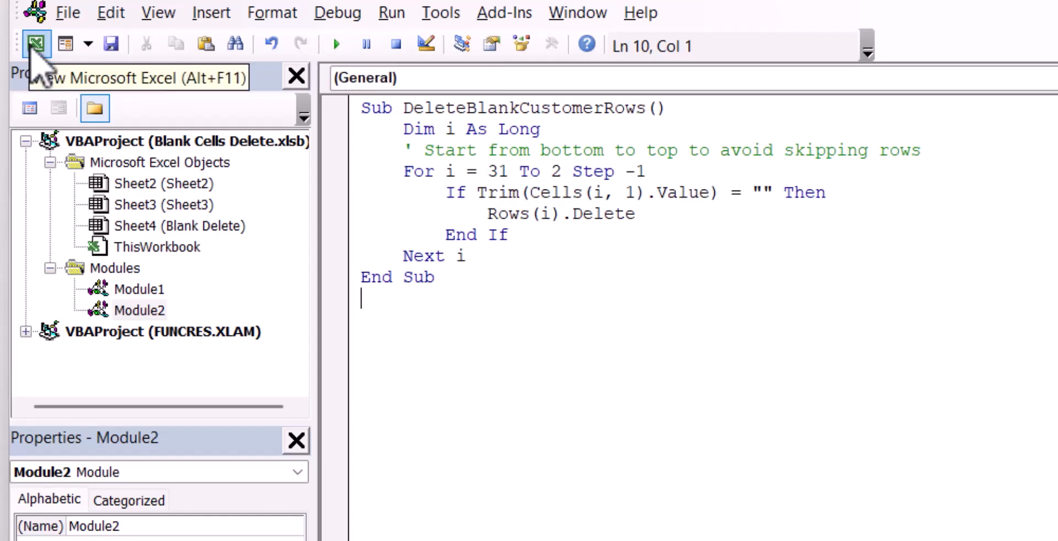
{"action": "left_click", "coordinate": [36, 49]}
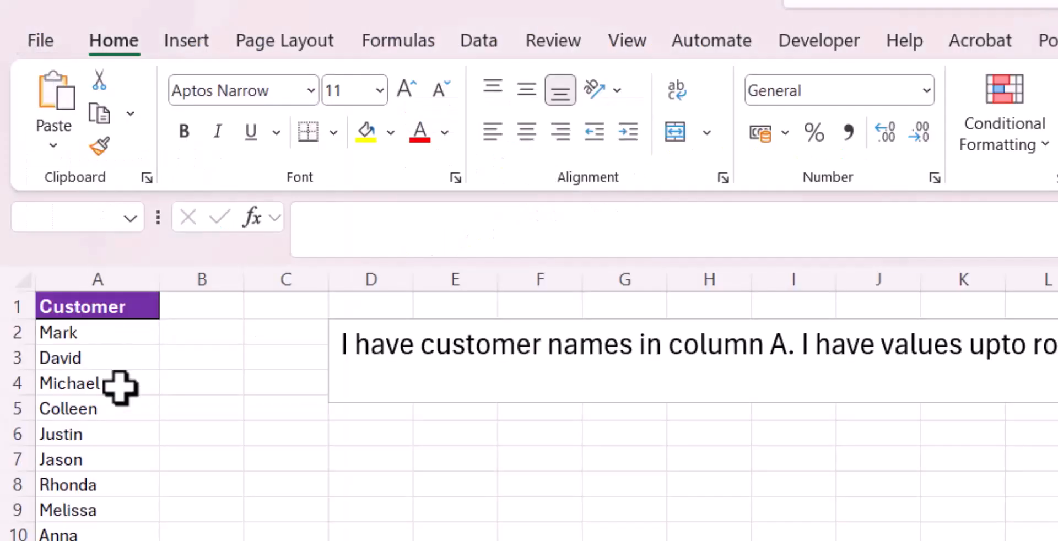
{"action": "left_click_drag", "start_coordinate": [101, 333], "coordinate": [44, 450]}
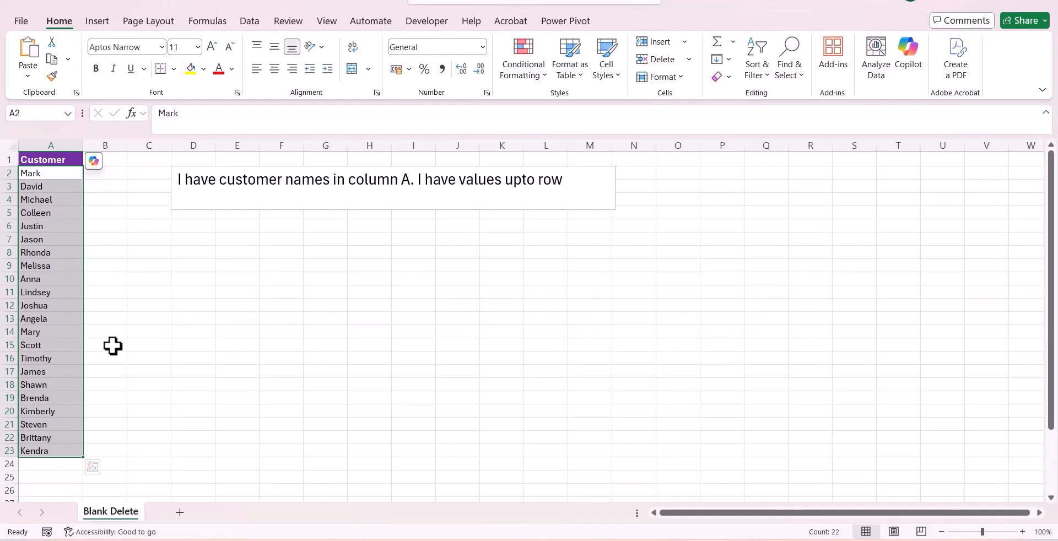
{"action": "left_click", "coordinate": [121, 320]}
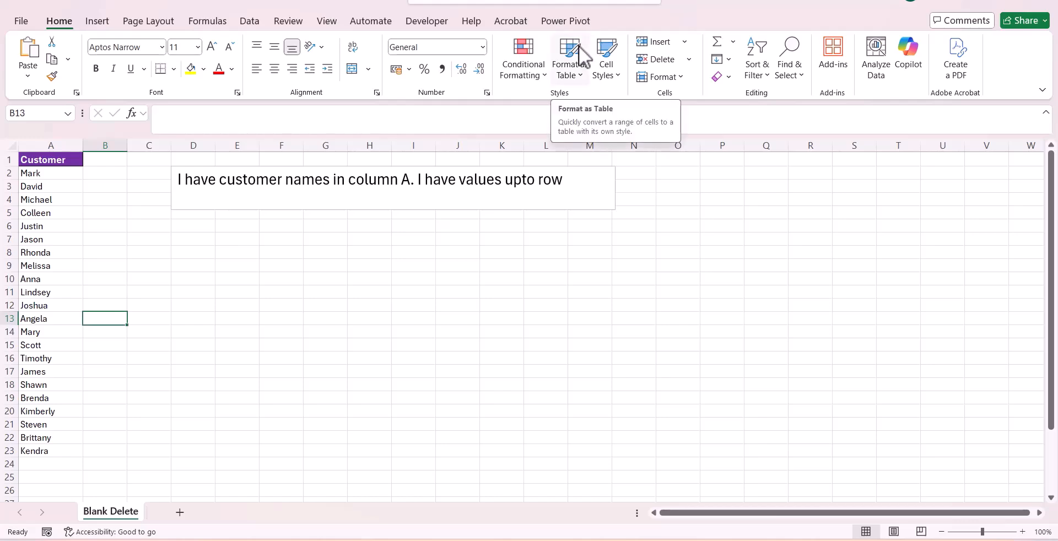
{"action": "key", "text": "alt+F11"}
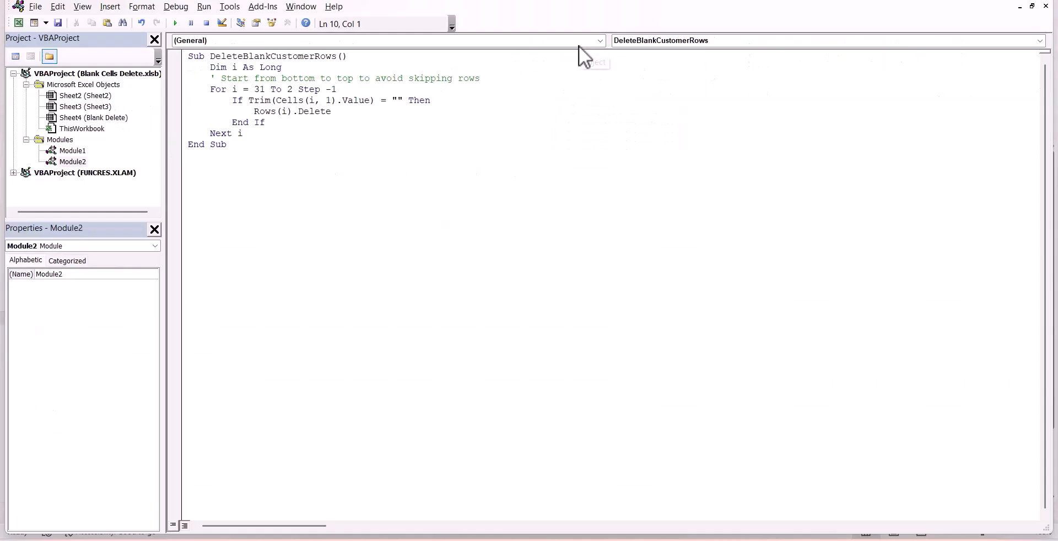
{"action": "left_click", "coordinate": [119, 6]}
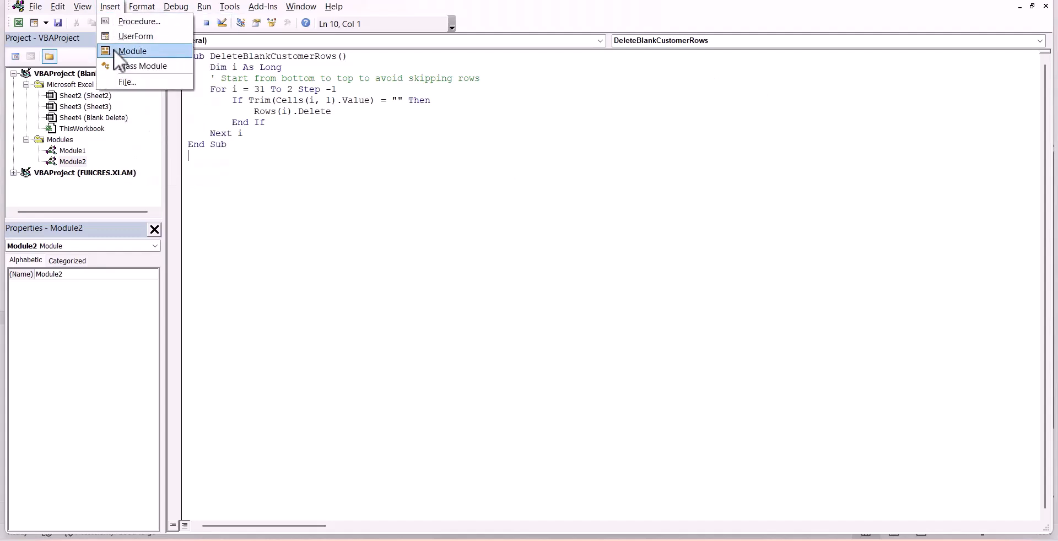
{"action": "left_click", "coordinate": [241, 155]}
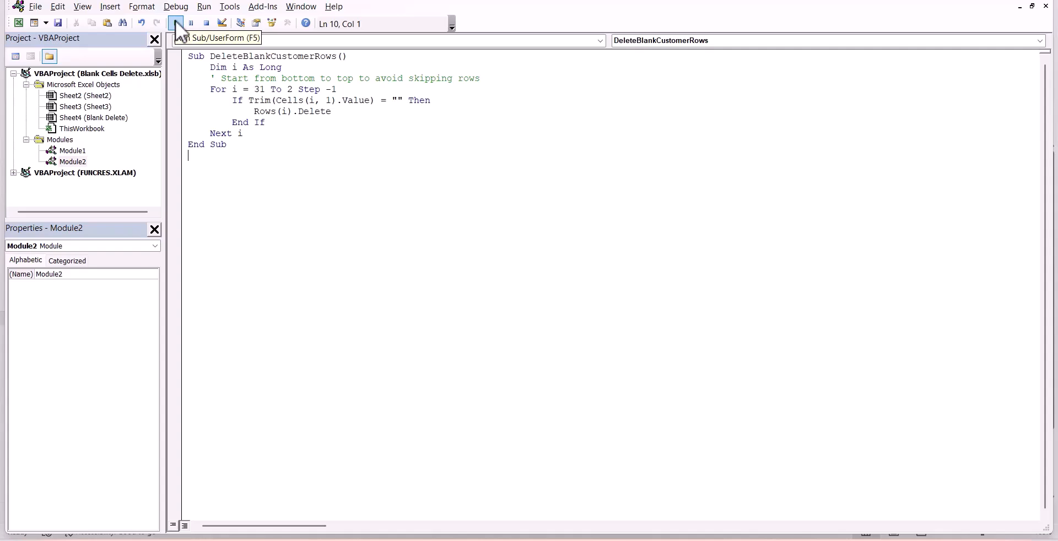
{"action": "left_click", "coordinate": [18, 23]}
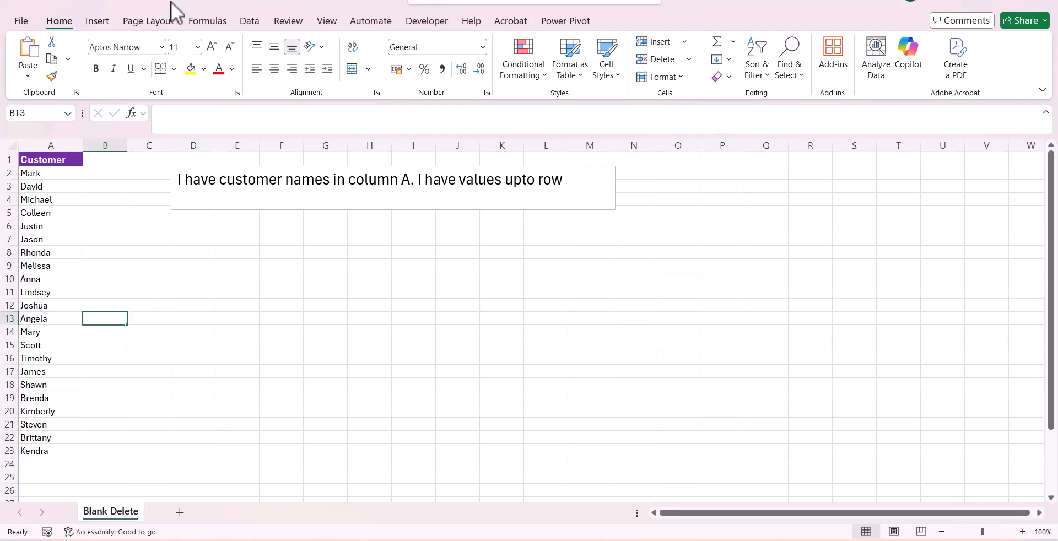
{"action": "left_click", "coordinate": [423, 22]}
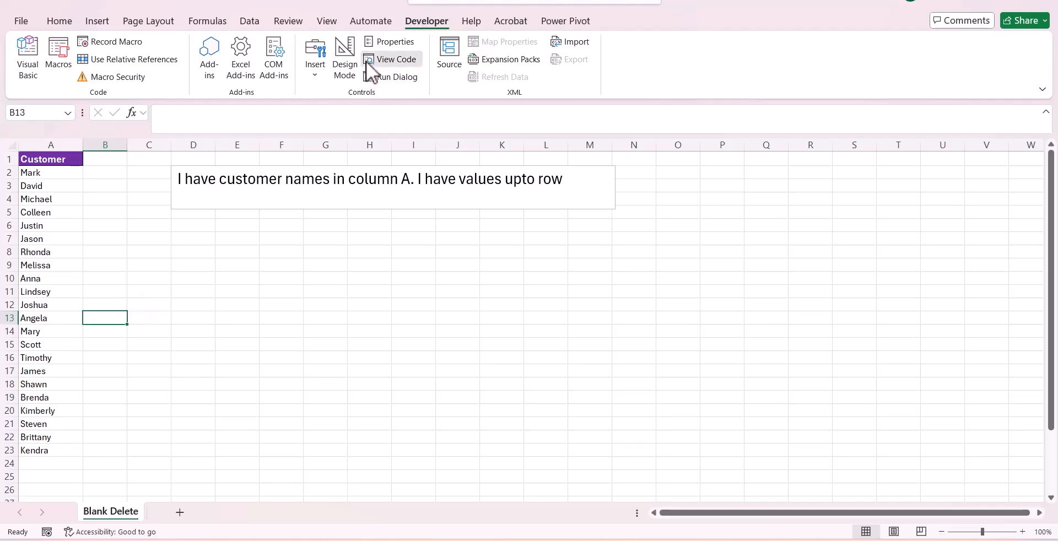
{"action": "left_click", "coordinate": [28, 59]}
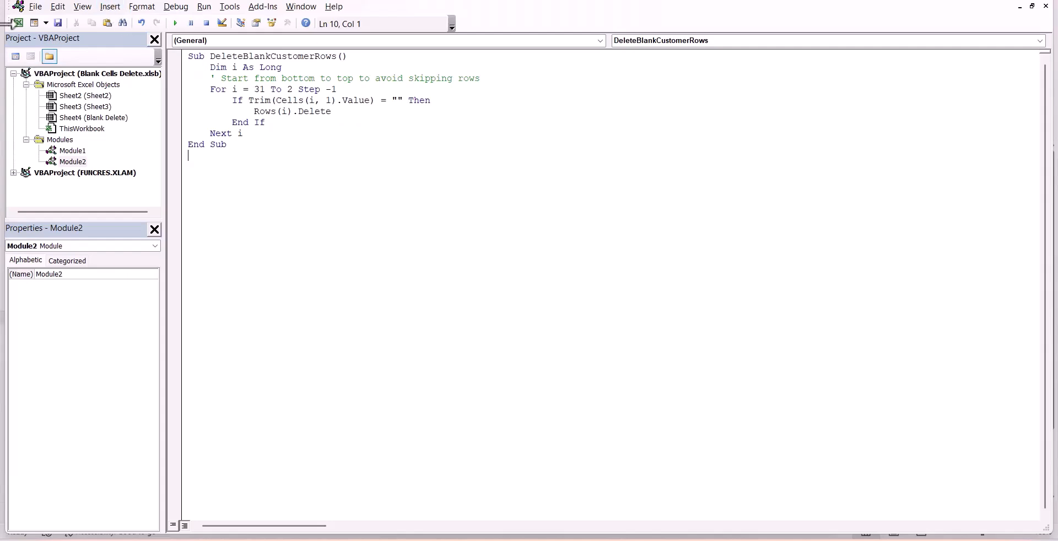
{"action": "left_click", "coordinate": [17, 23]}
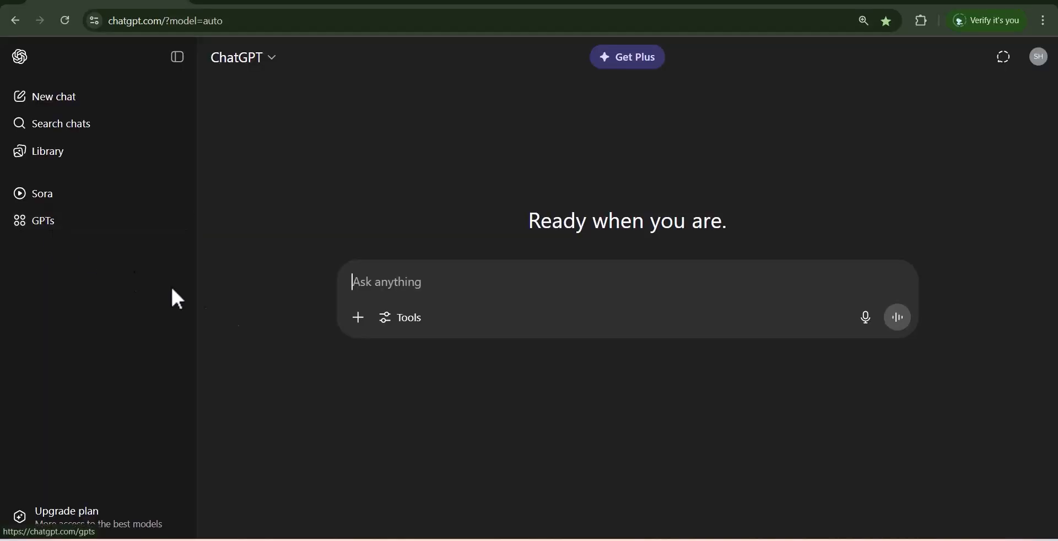
Step: Ask ChatGPT for a macro highlighting blank cells yellow in column A, with header A1 and values up to row 31, and copy its code
{"action": "key", "text": "ctrl+v"}
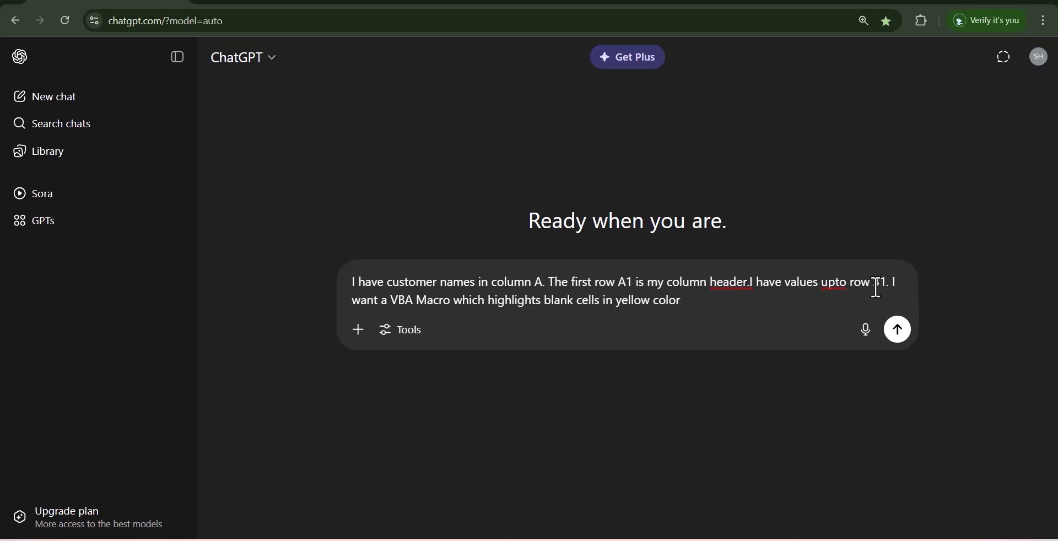
{"action": "left_click", "coordinate": [900, 331]}
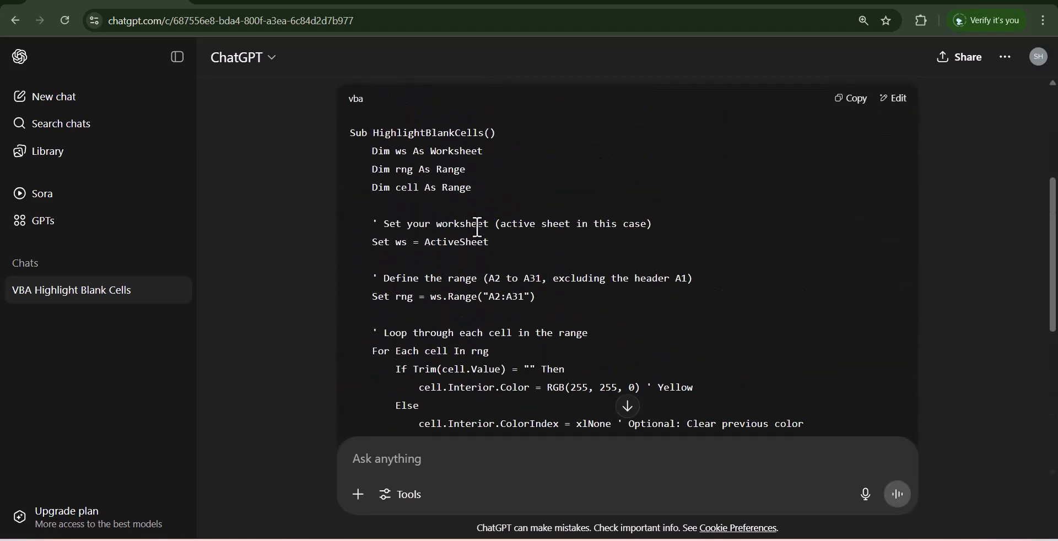
{"action": "scroll", "coordinate": [477, 226], "scroll_direction": "up", "scroll_amount": 1}
{"action": "left_click", "coordinate": [859, 168]}
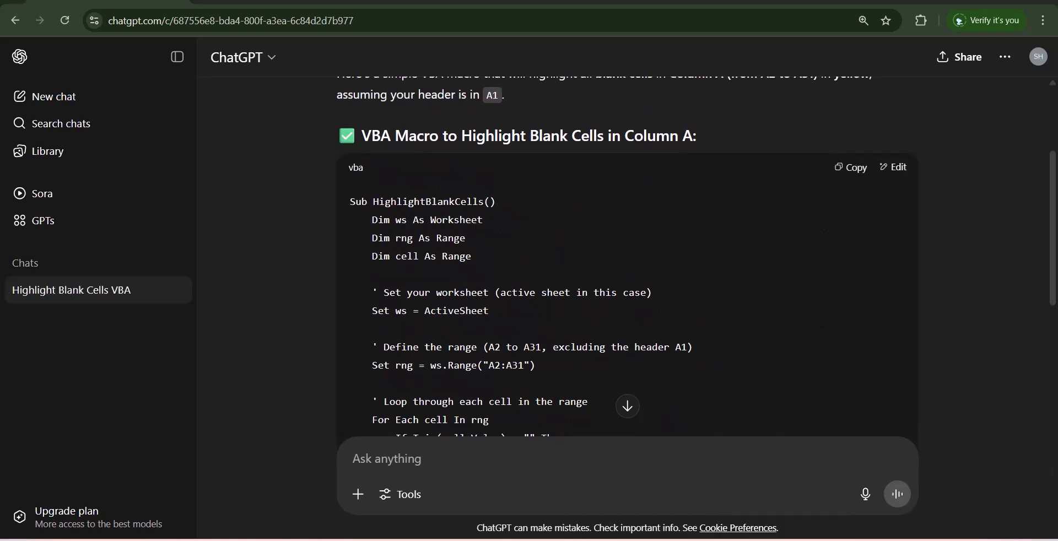
Step: Switch to Excel and paste the HighlightBlankCells code into a new module of the Blank Cells Highlight workbook's VBA project
{"action": "mouse_move", "coordinate": [699, 540]}
{"action": "left_click", "coordinate": [648, 514]}
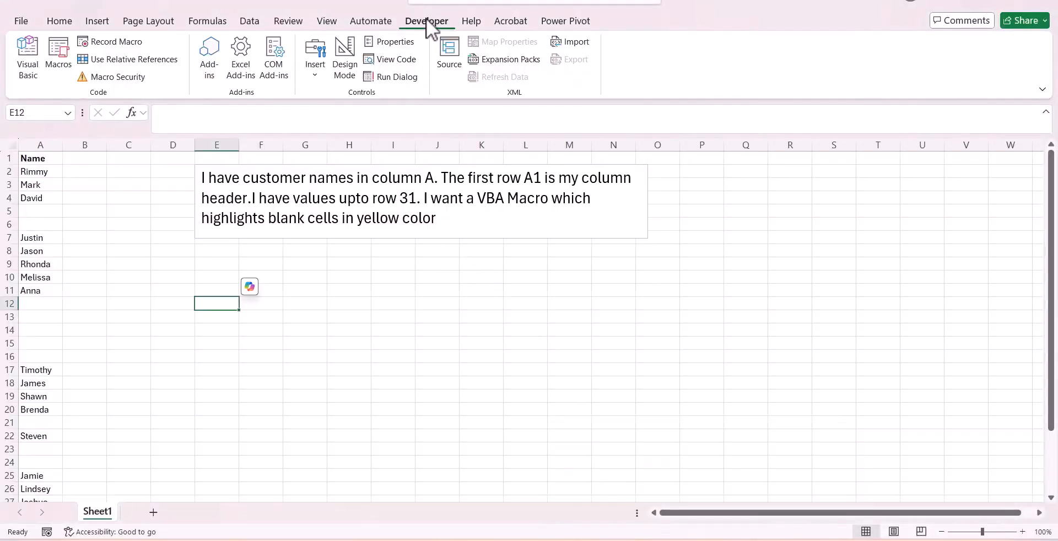
{"action": "left_click", "coordinate": [21, 54]}
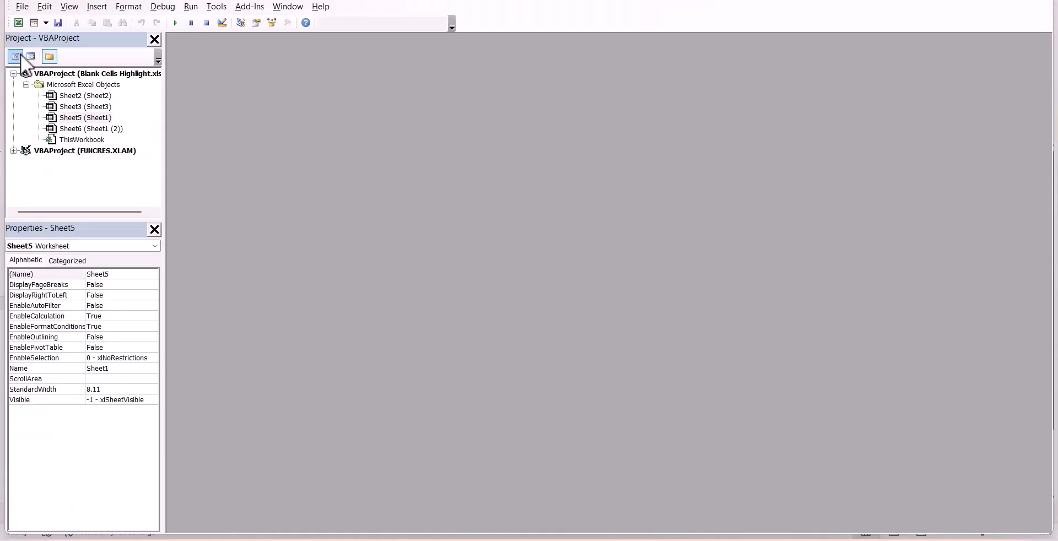
{"action": "left_click", "coordinate": [91, 6]}
{"action": "left_click", "coordinate": [108, 53]}
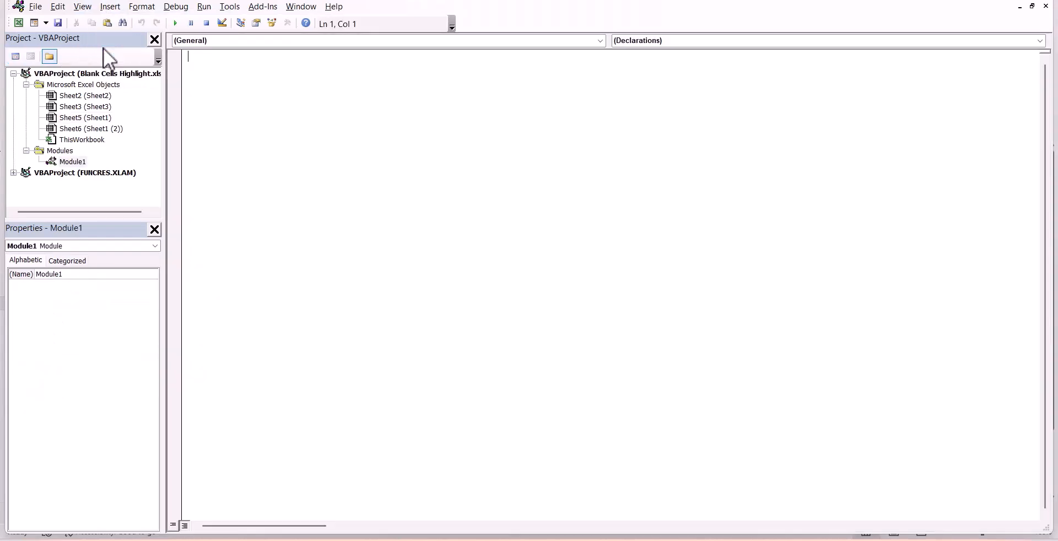
{"action": "type", "text": "Sub HighlightBlankCells()     Dim ws As Worksheet     Dim rng As Range     Dim cell As Range      ' Set your worksheet (active sheet in this case)     Set ws = ActiveSheet      ' Define the range (A2 to A31, excluding the header A1)     Set rng = ws.Range(\"A2:A31\")      ' Loop through each cell in the range     For Each cell In rng         If Trim(cell.Value) = \"\" Then             cell.Interior.Color = RGB(255, 255, 0) ' Yellow         Else             cell.Interior.ColorIndex = xlNone ' Optional: Clear previous color         End If     Next cell End Sub"}
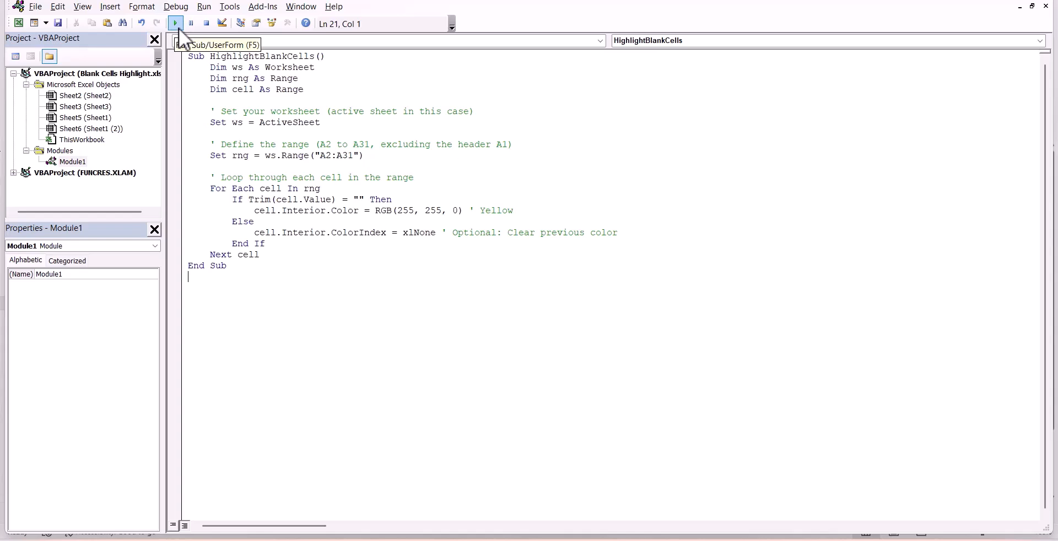
Step: Return to the worksheet, draw a form button below the text box assigned to HighlightBlankCells, and run the macro with it
{"action": "left_click", "coordinate": [18, 23]}
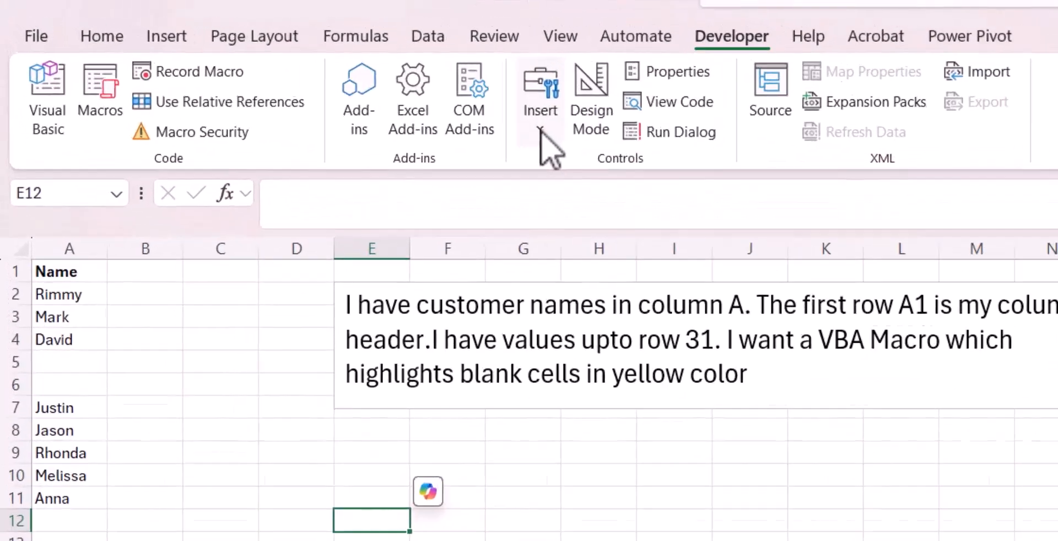
{"action": "left_click", "coordinate": [315, 76]}
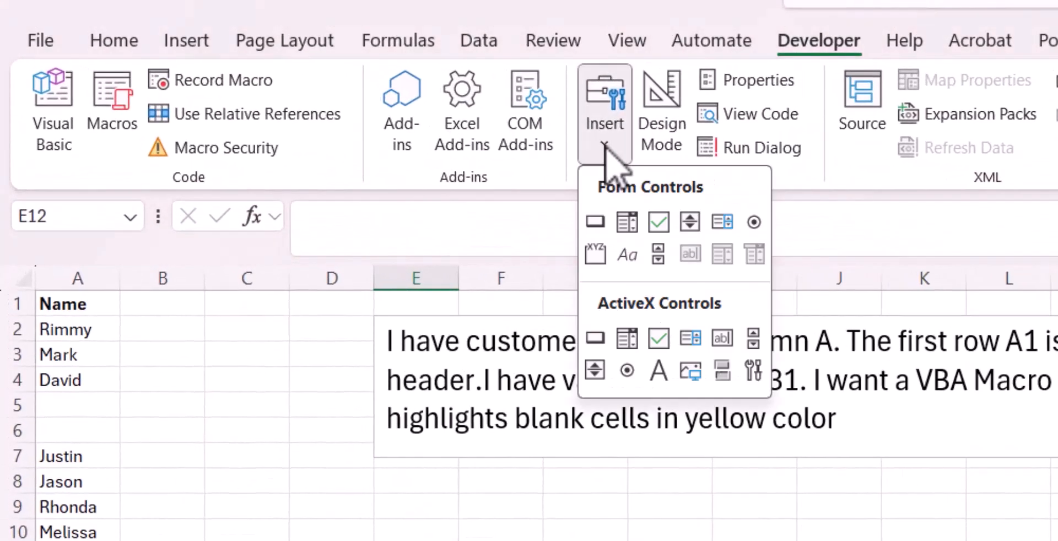
{"action": "left_click", "coordinate": [595, 222]}
{"action": "left_click_drag", "start_coordinate": [184, 268], "coordinate": [310, 306]}
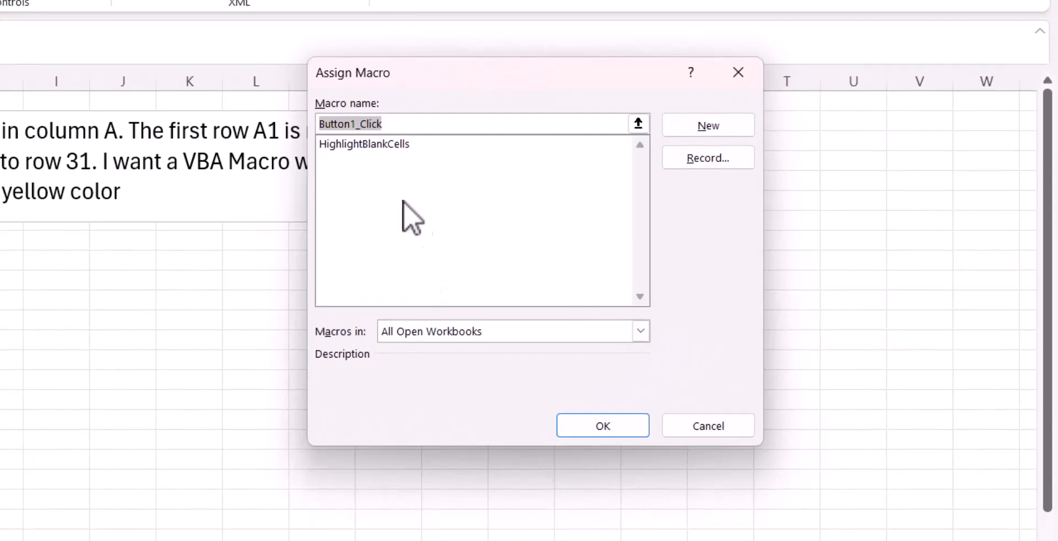
{"action": "left_click", "coordinate": [365, 148]}
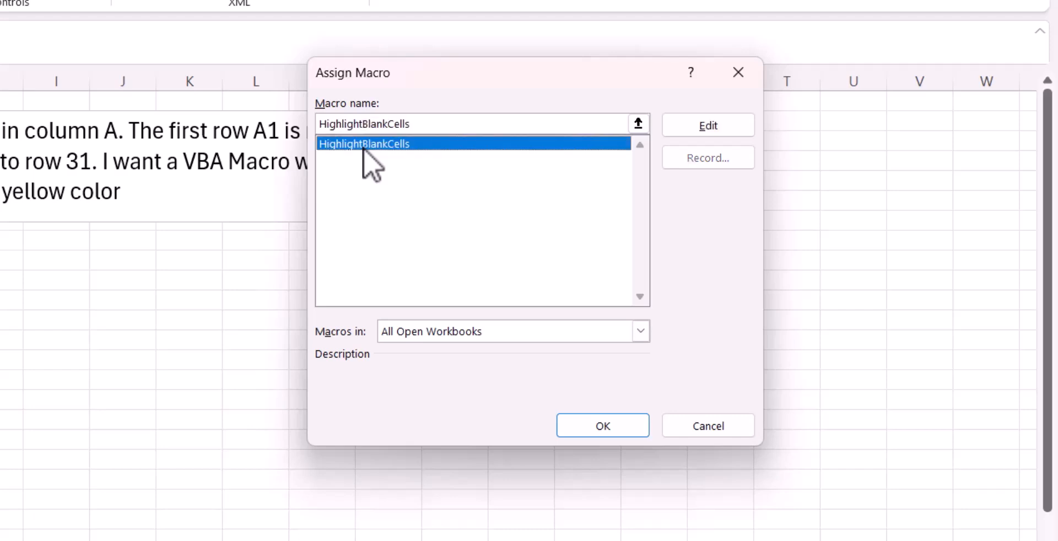
{"action": "left_click", "coordinate": [568, 428]}
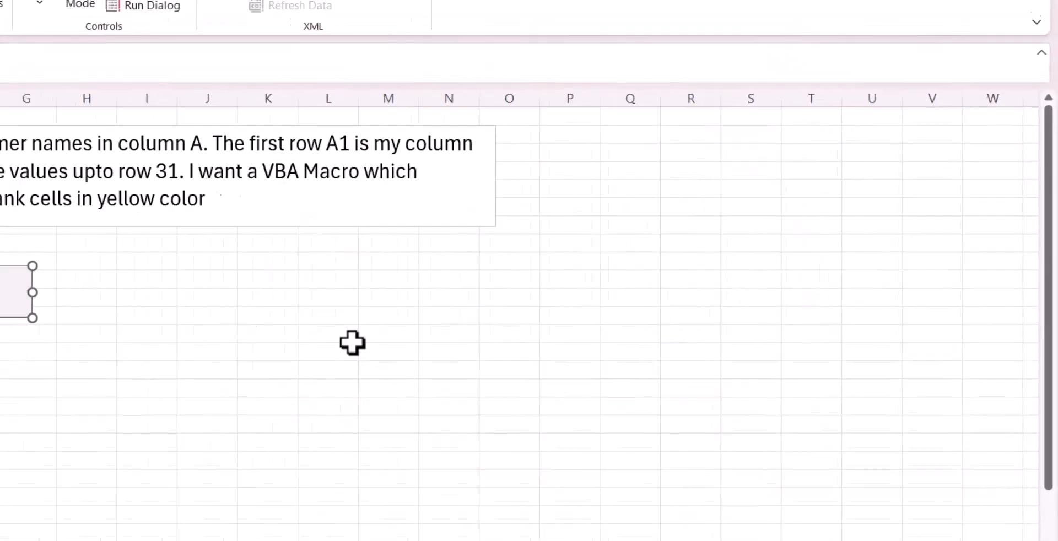
{"action": "left_click", "coordinate": [145, 302]}
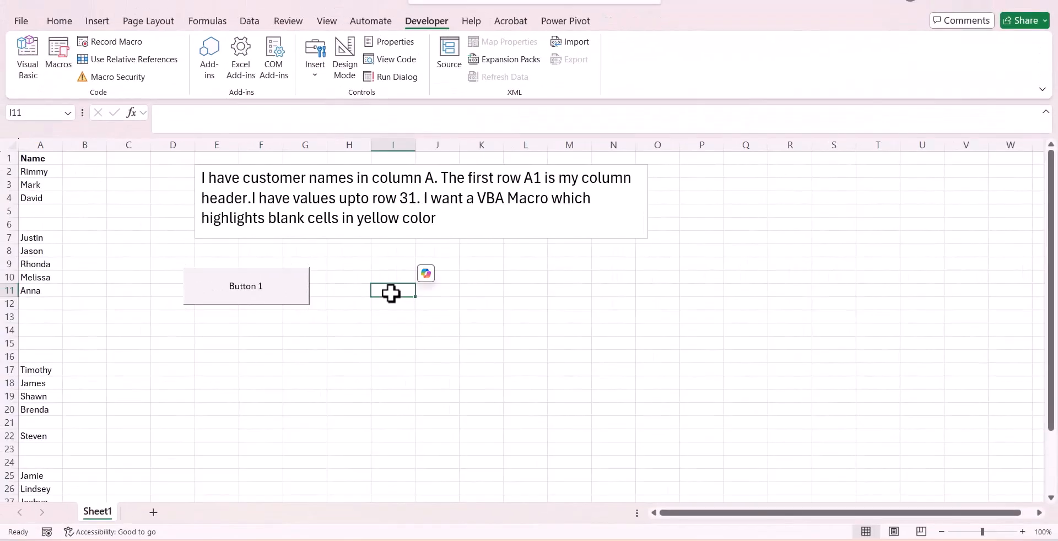
{"action": "left_click", "coordinate": [274, 302]}
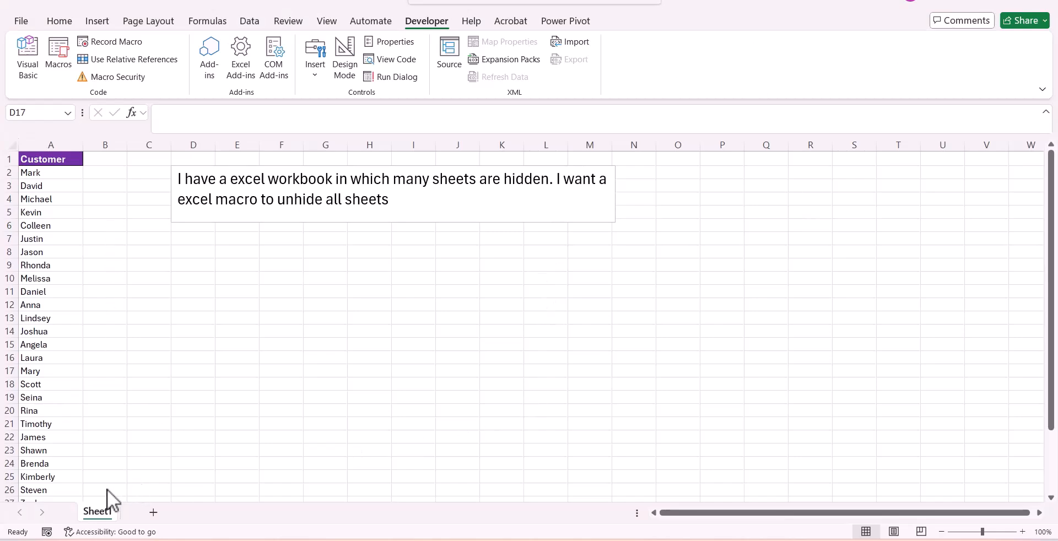
Step: Check which sheets are hidden in the Unhide workbook without unhiding any of them
{"action": "left_click", "coordinate": [107, 511]}
{"action": "right_click", "coordinate": [107, 512]}
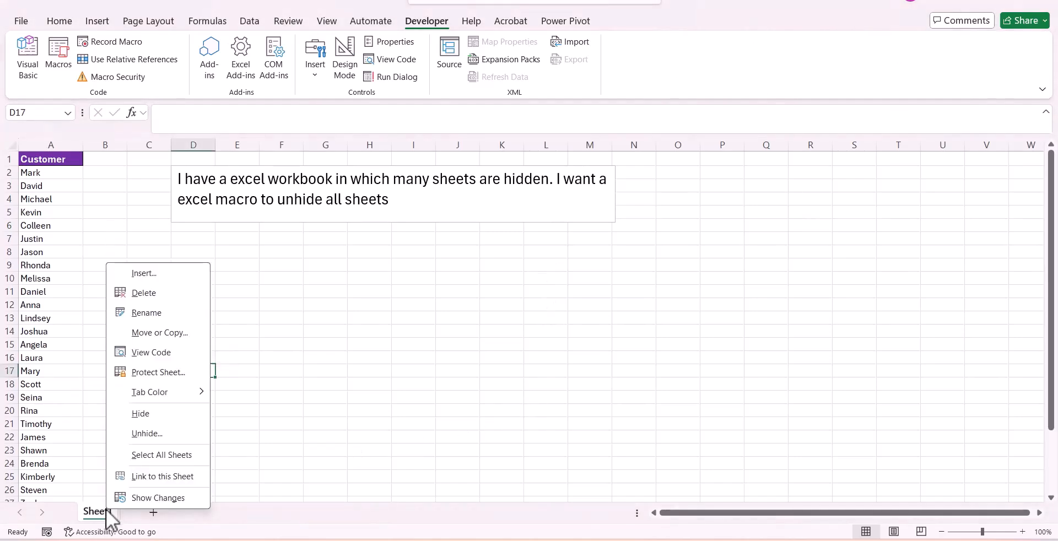
{"action": "left_click", "coordinate": [148, 436]}
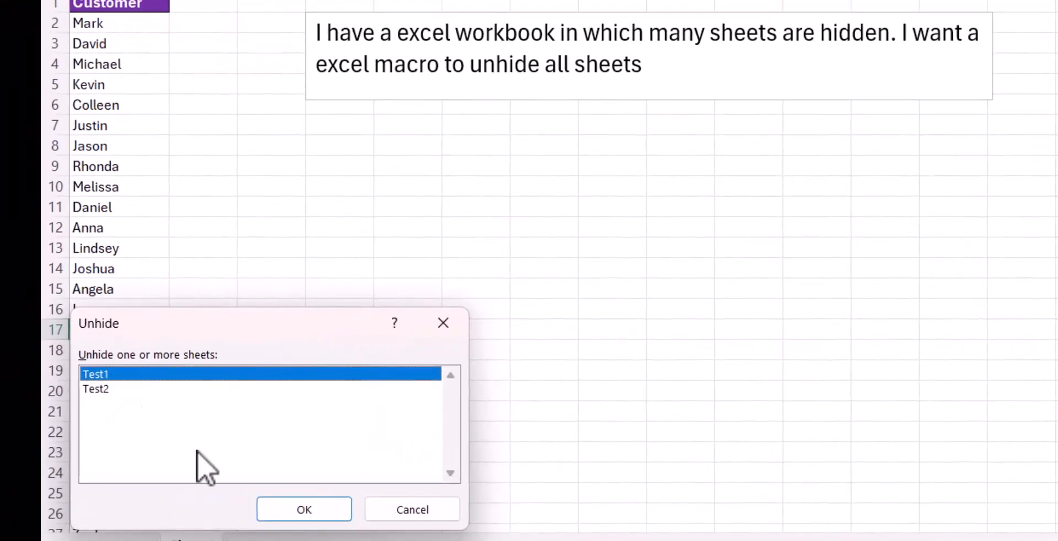
{"action": "left_click", "coordinate": [445, 514]}
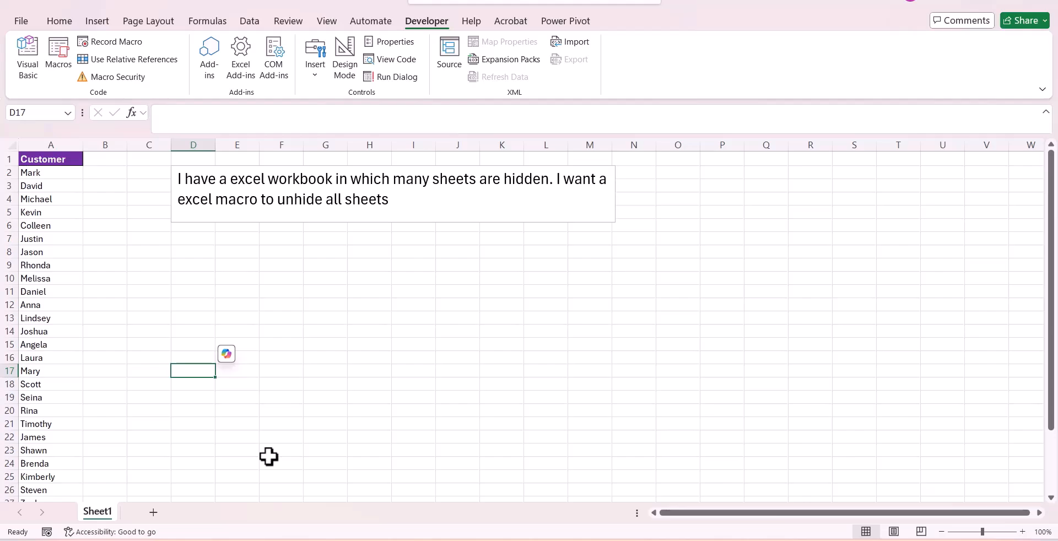
Step: Switch to ChatGPT, ask for an Excel macro to unhide all sheets in a workbook with many hidden sheets, and copy its code
{"action": "key", "text": "alt+Tab"}
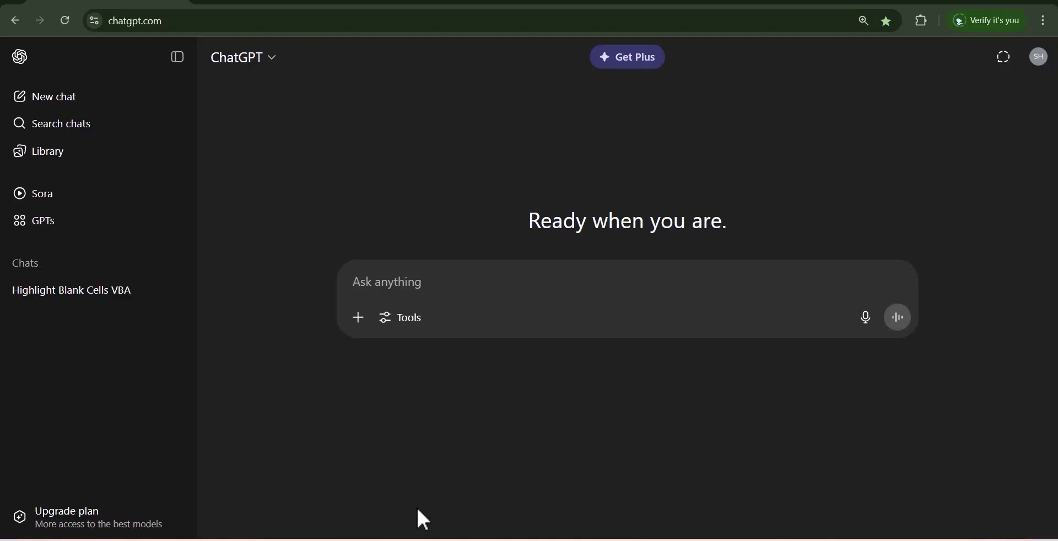
{"action": "type", "text": "I have a excel workbook in which many sheets are hidden. I want a excel macro to unhide all sheets"}
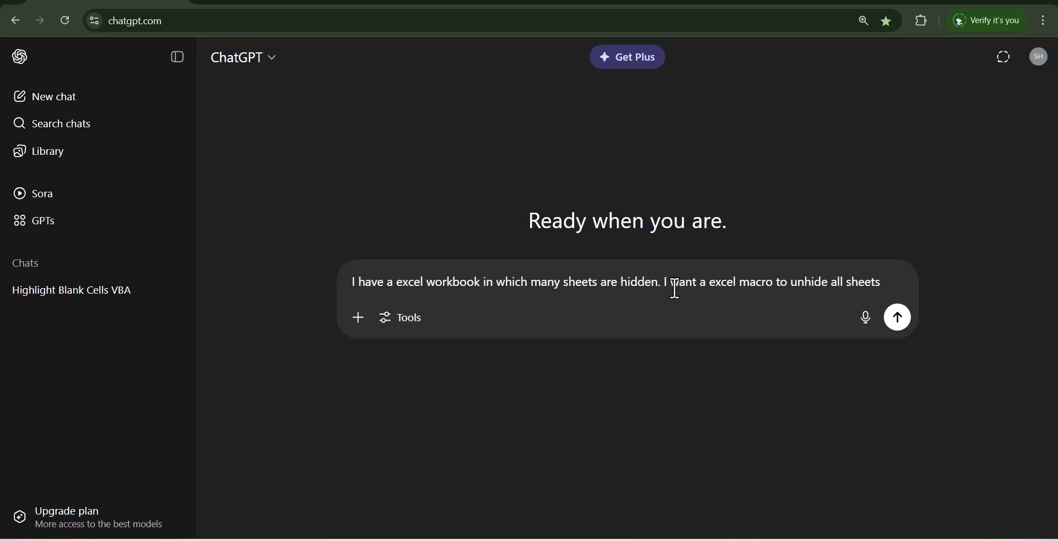
{"action": "left_click", "coordinate": [899, 318]}
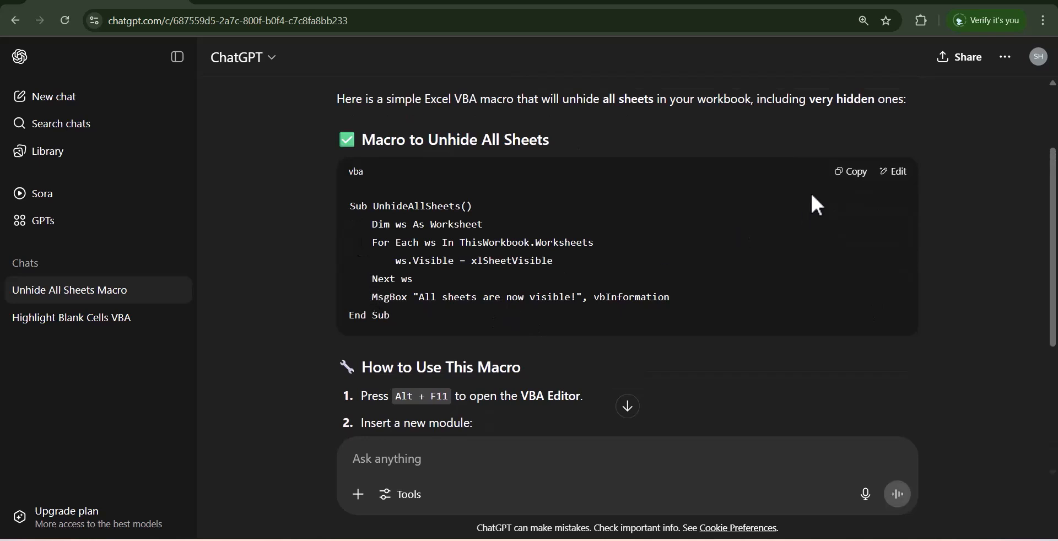
{"action": "left_click", "coordinate": [860, 171]}
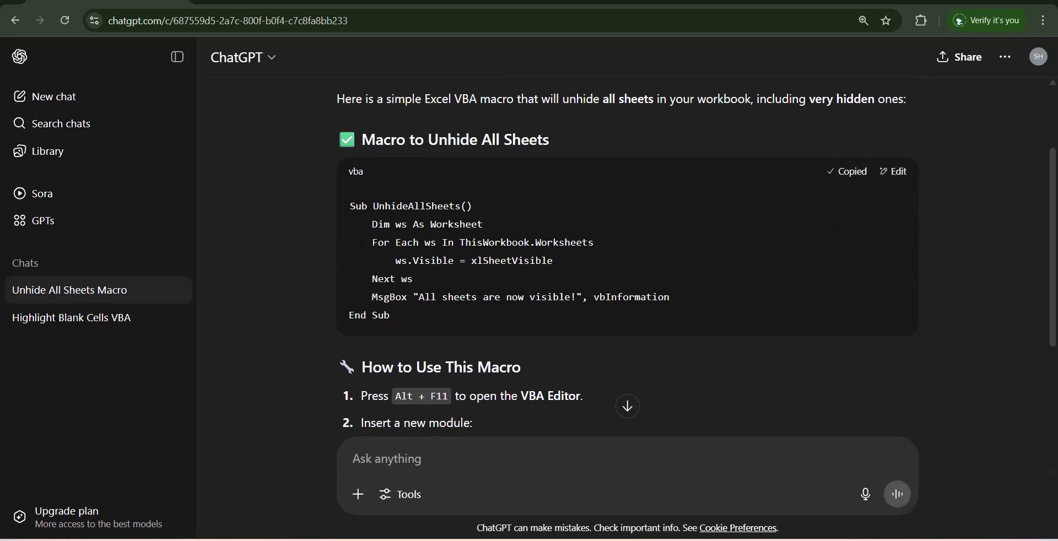
Step: Switch to Excel and paste the UnhideAllSheets code into a new module of the Unhide workbook's VBA project
{"action": "left_click", "coordinate": [656, 540]}
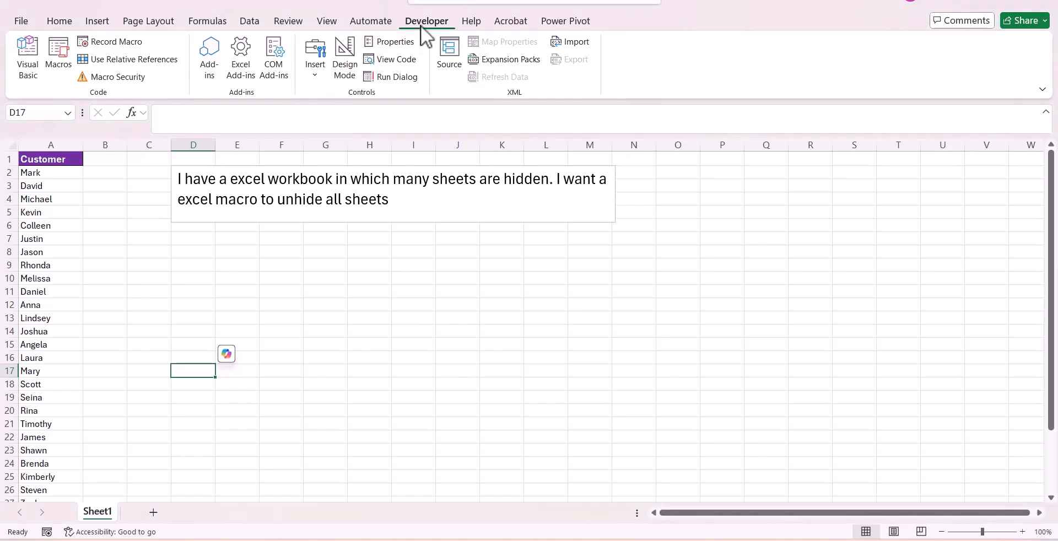
{"action": "left_click", "coordinate": [32, 51]}
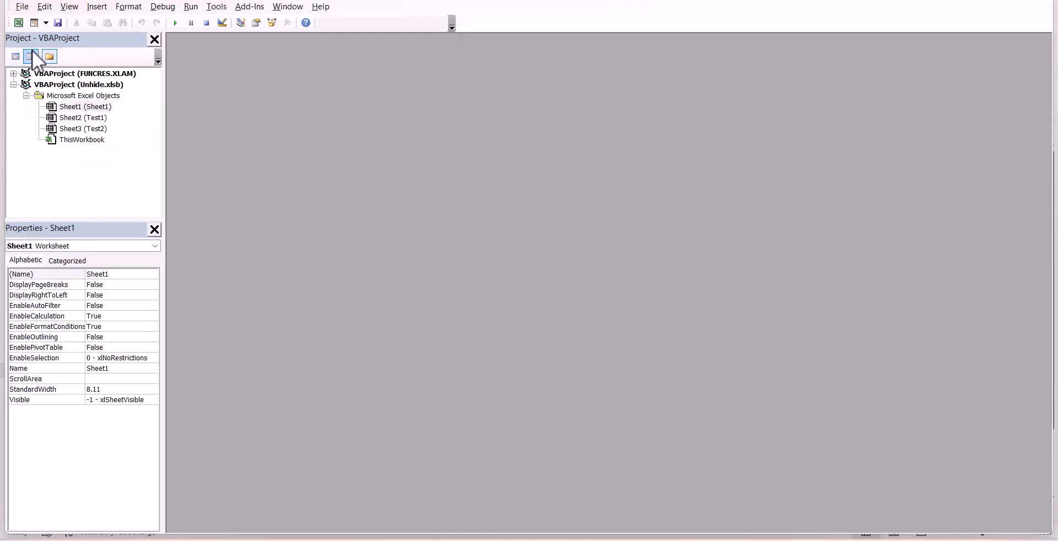
{"action": "left_click", "coordinate": [104, 8]}
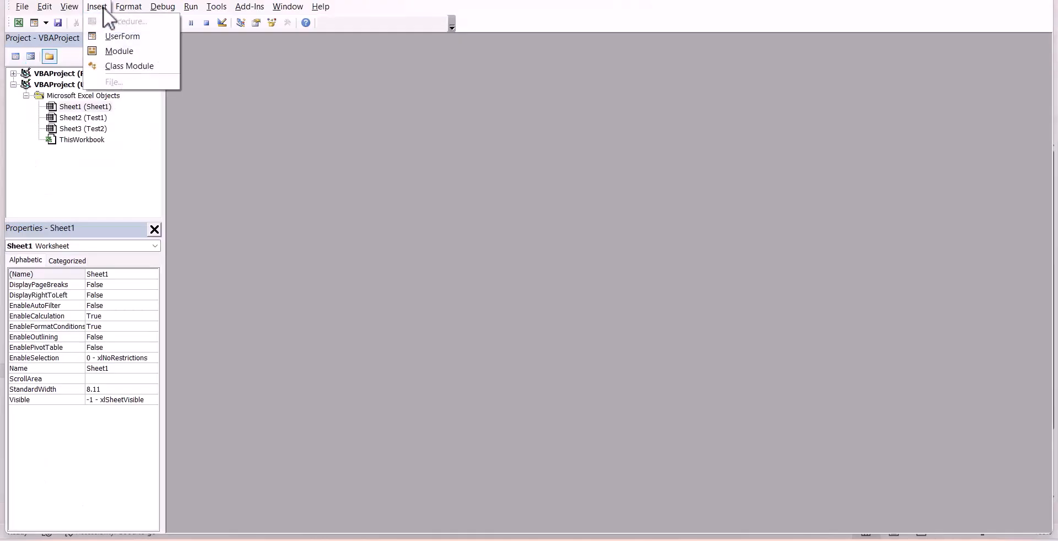
{"action": "left_click", "coordinate": [107, 51]}
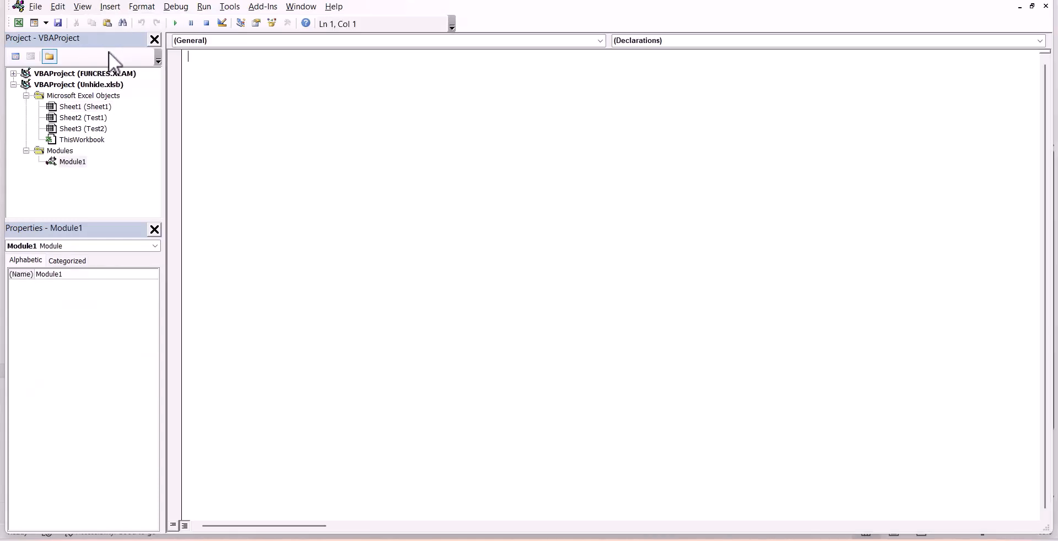
{"action": "key", "text": "ctrl+v"}
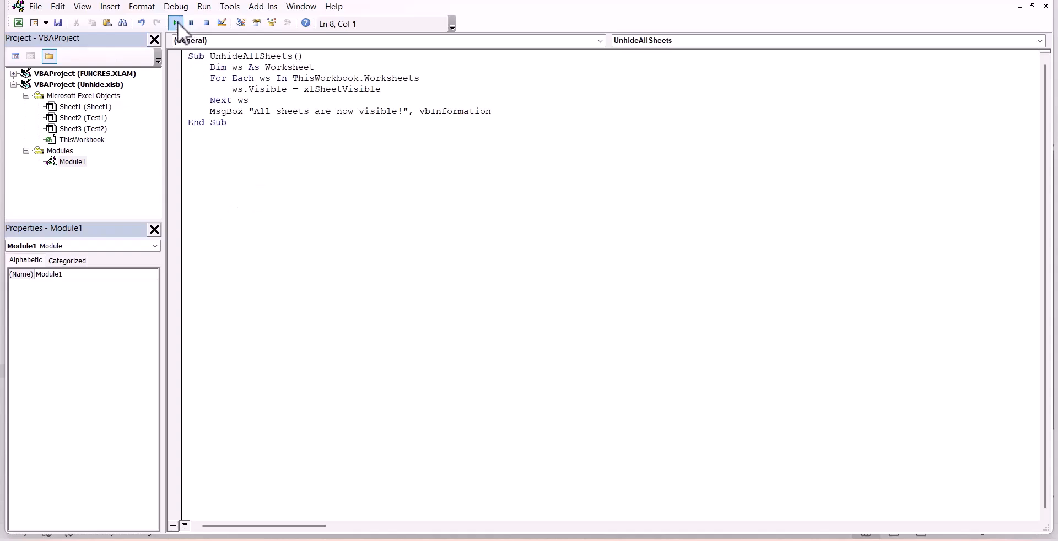
Step: Back on Sheet1, draw a form button over about D7:F9 assigned to UnhideAllSheets, and run the macro with it
{"action": "left_click", "coordinate": [19, 25]}
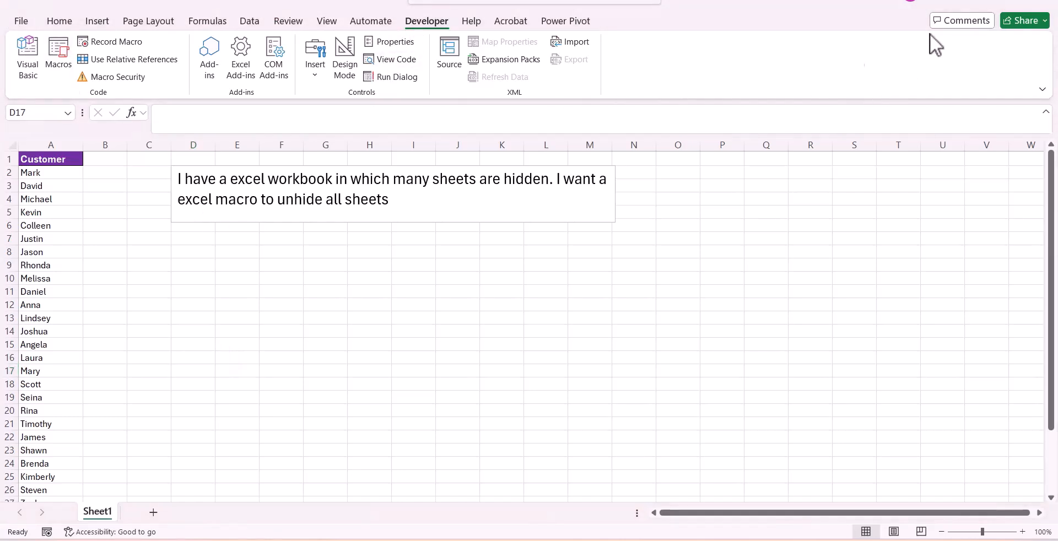
{"action": "left_click", "coordinate": [315, 77]}
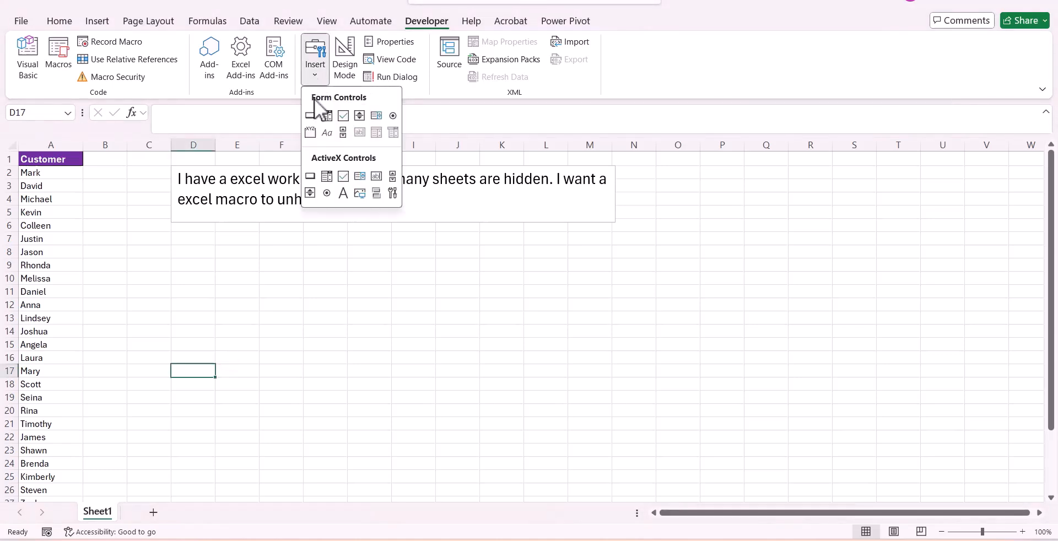
{"action": "left_click", "coordinate": [310, 116]}
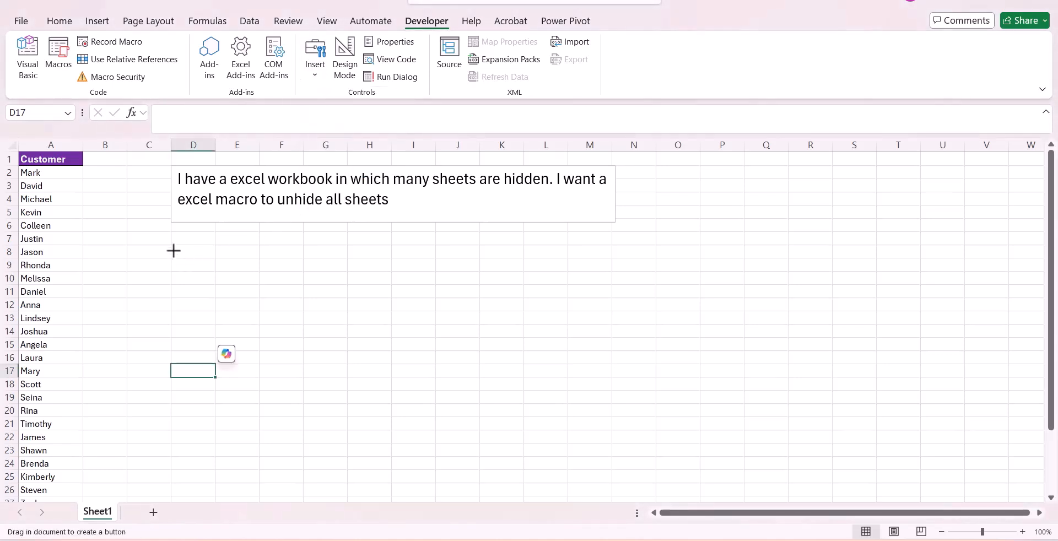
{"action": "left_click_drag", "start_coordinate": [168, 237], "coordinate": [297, 268]}
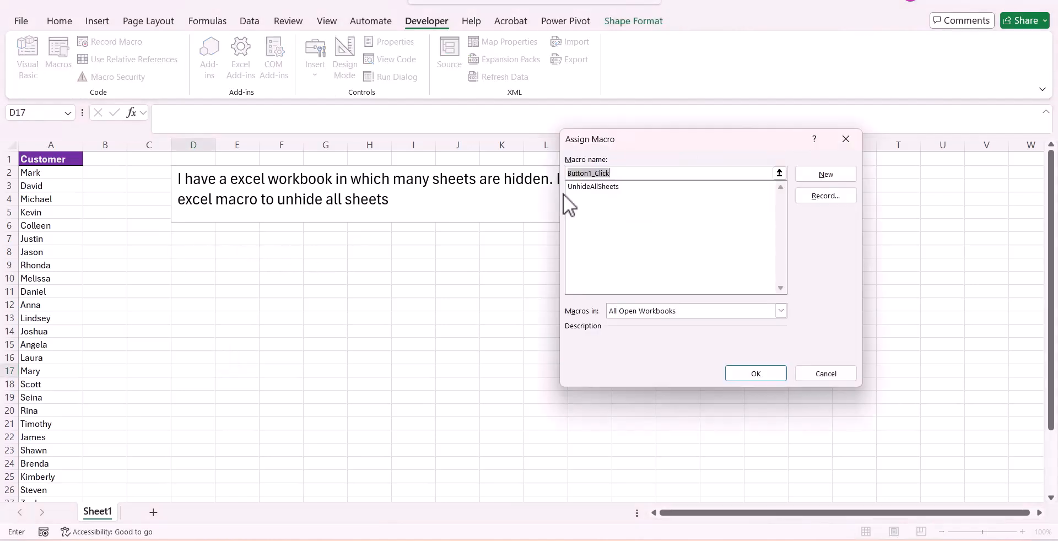
{"action": "left_click", "coordinate": [603, 188]}
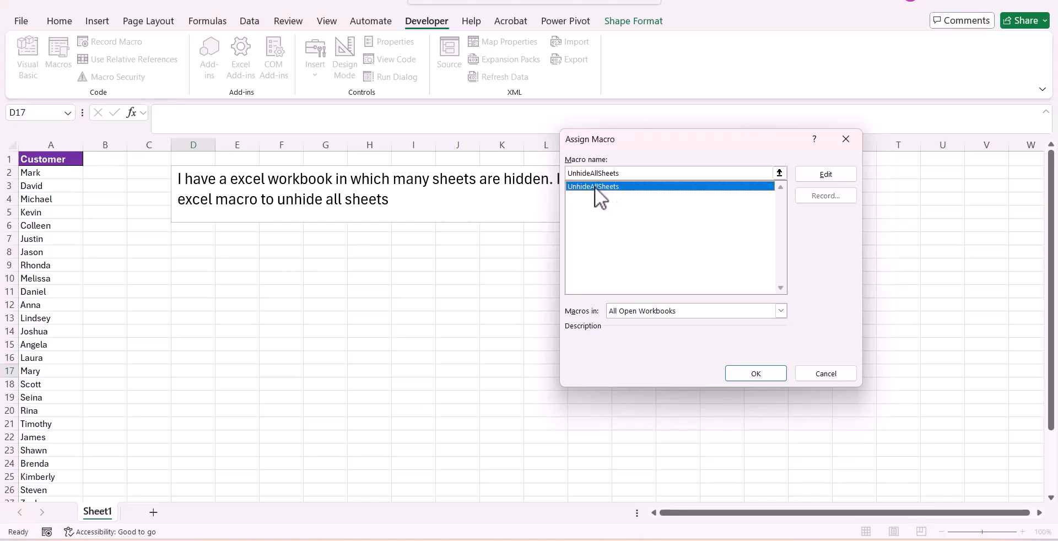
{"action": "left_click", "coordinate": [772, 375]}
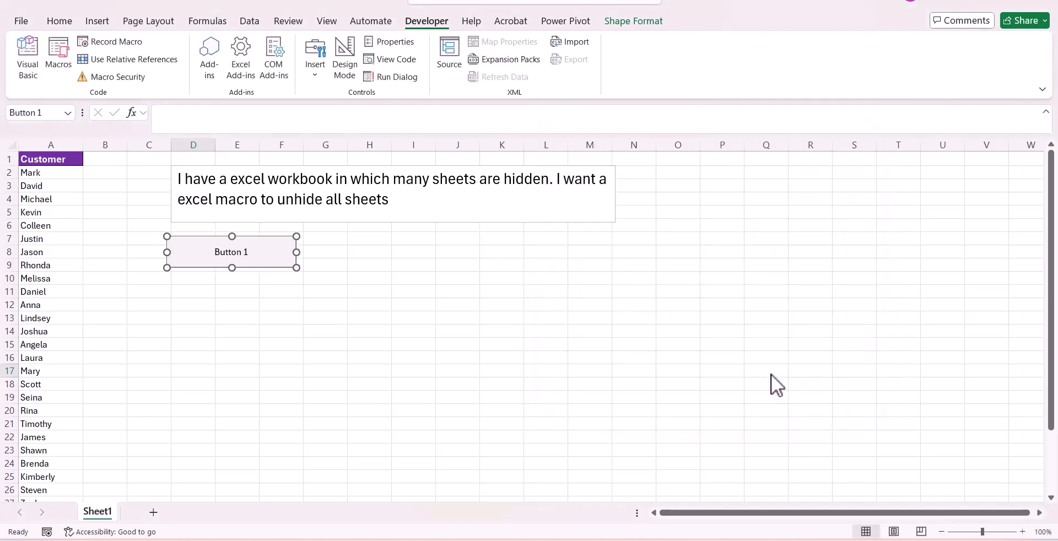
{"action": "left_click", "coordinate": [474, 353]}
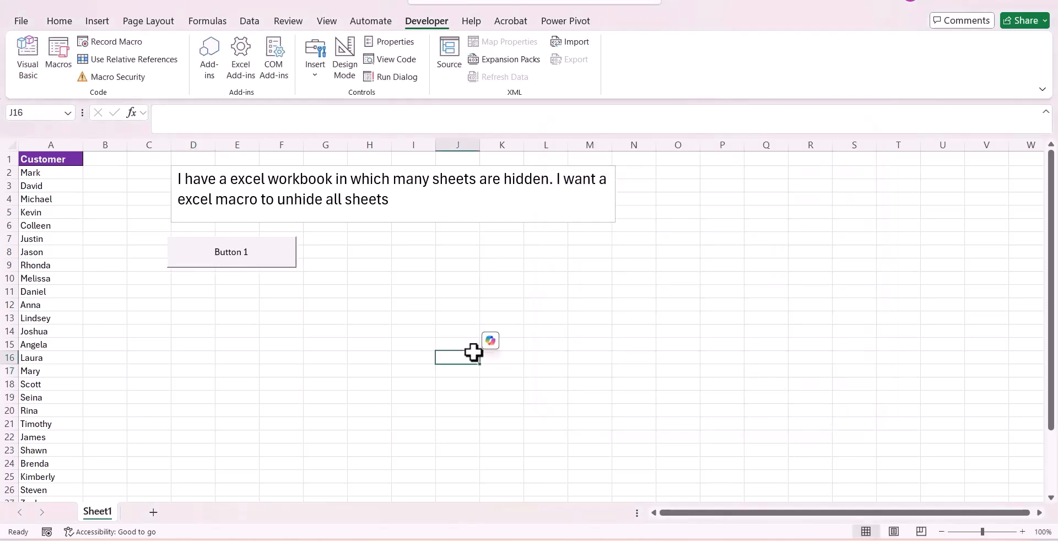
{"action": "left_click", "coordinate": [246, 259]}
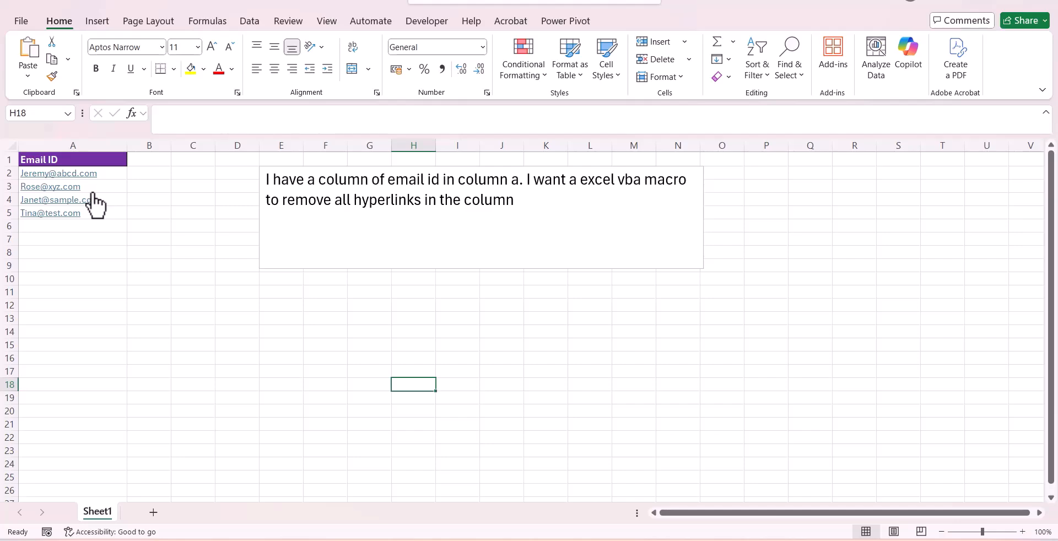
Step: Switch to ChatGPT, ask for an Excel VBA macro removing all hyperlinks from the email IDs in column A, and copy its code
{"action": "key", "text": "alt+Tab"}
{"action": "key", "text": "ctrl+v"}
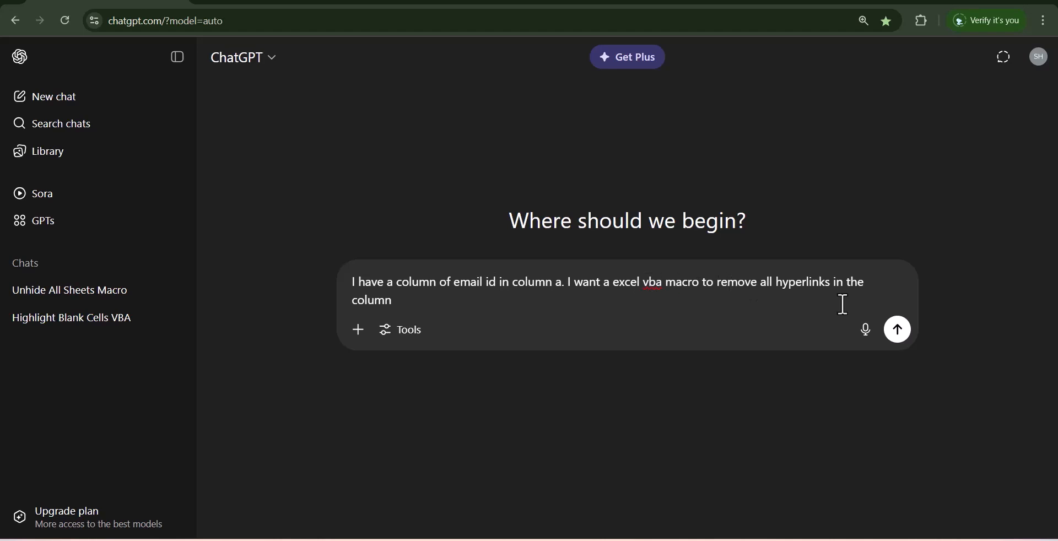
{"action": "left_click", "coordinate": [898, 332]}
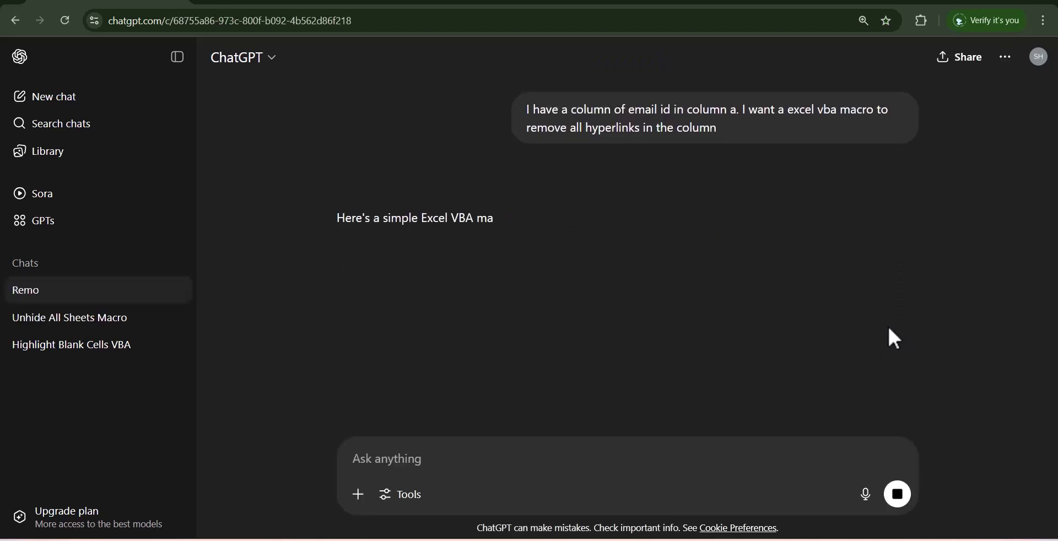
{"action": "scroll", "coordinate": [799, 330], "scroll_direction": "down", "scroll_amount": 4}
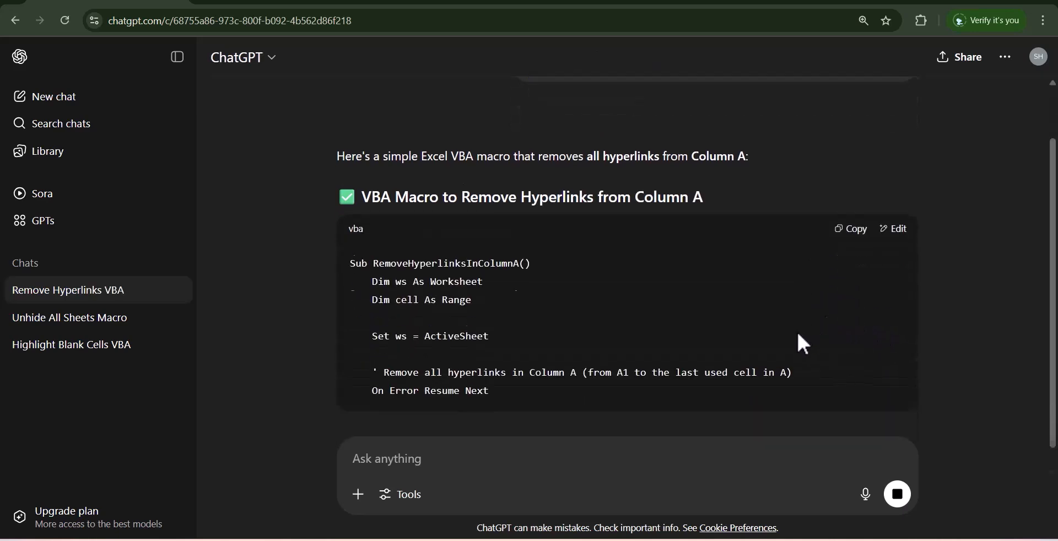
{"action": "scroll", "coordinate": [794, 329], "scroll_direction": "up", "scroll_amount": 1}
{"action": "left_click", "coordinate": [842, 153]}
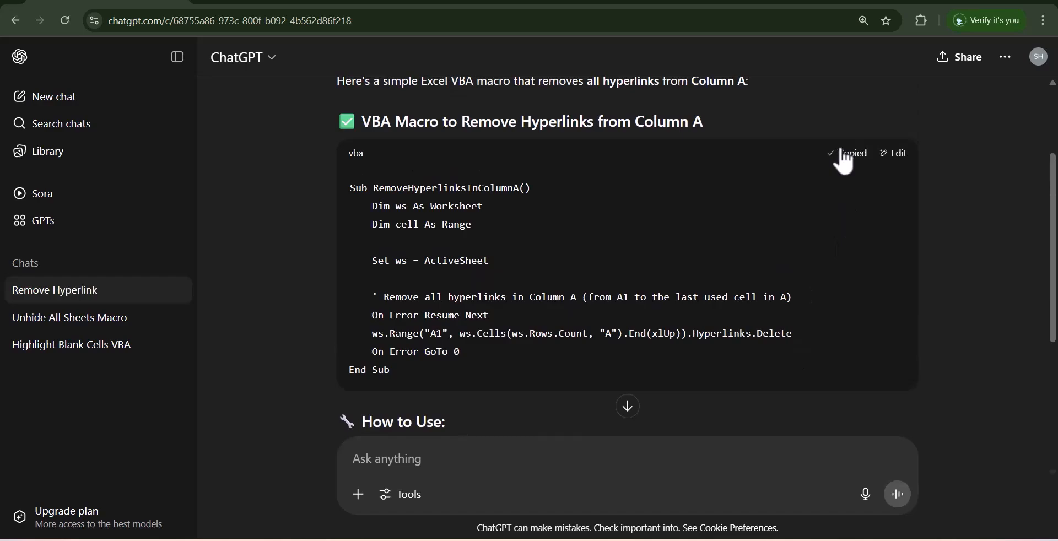
Step: Switch to Excel and paste the RemoveHyperlinksInColumnA code into a new module of the Hyperlinks workbook's VBA project
{"action": "left_click", "coordinate": [791, 540]}
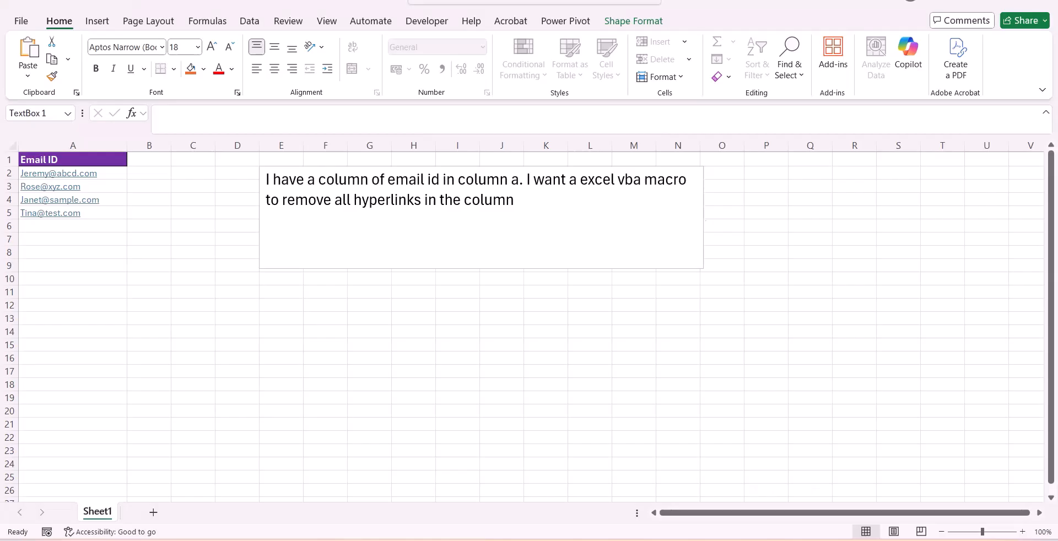
{"action": "left_click", "coordinate": [424, 21]}
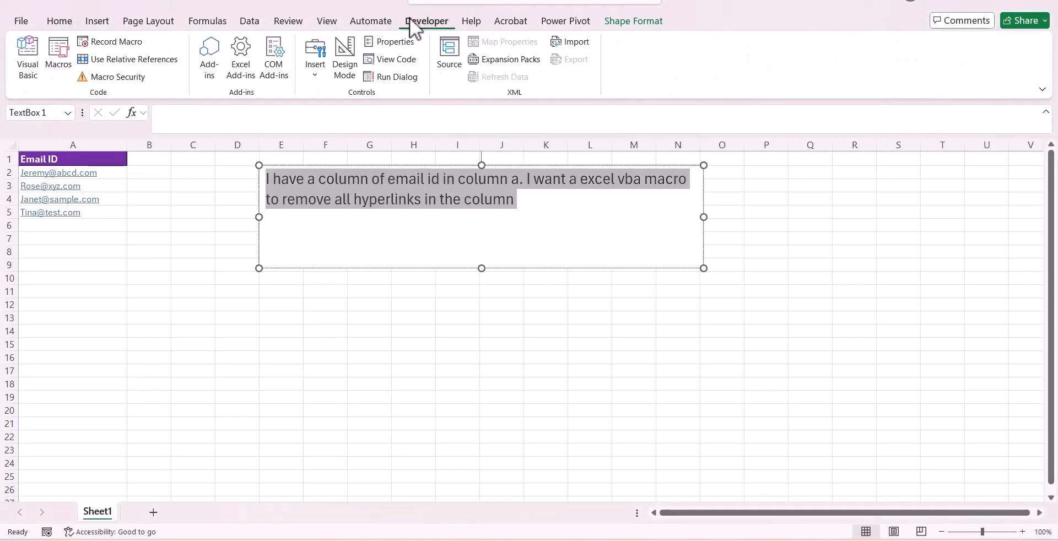
{"action": "left_click", "coordinate": [16, 45]}
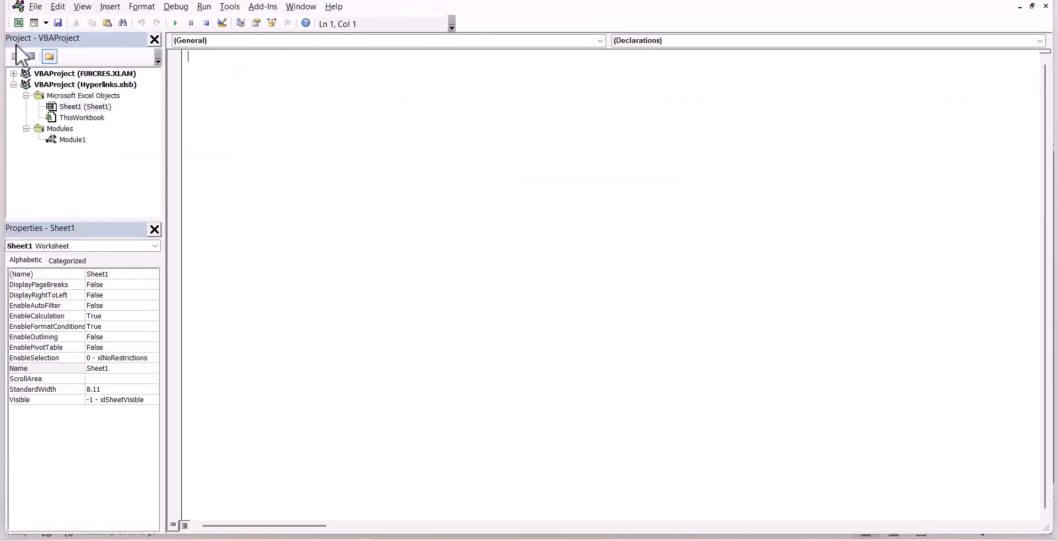
{"action": "left_click", "coordinate": [110, 7]}
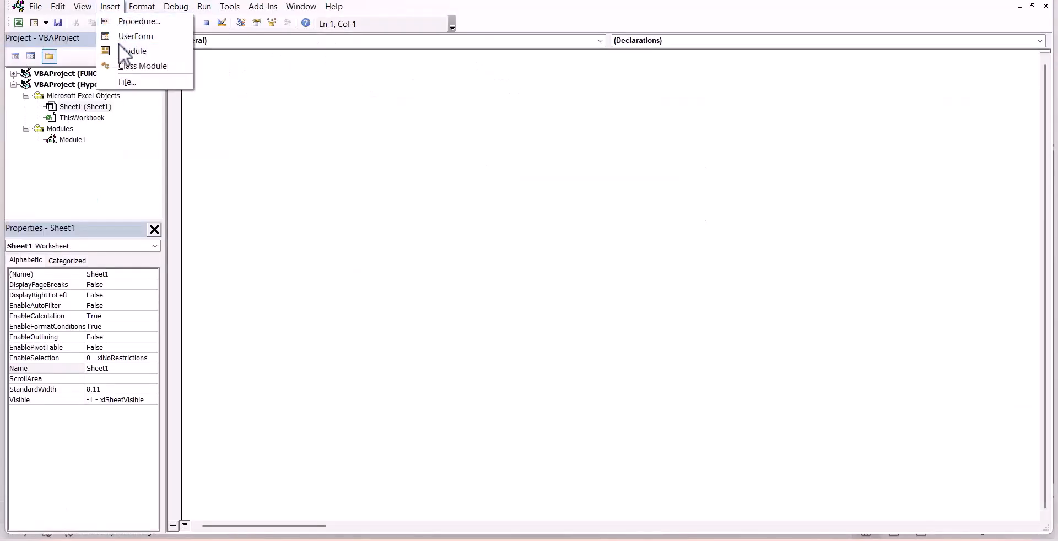
{"action": "left_click", "coordinate": [121, 50]}
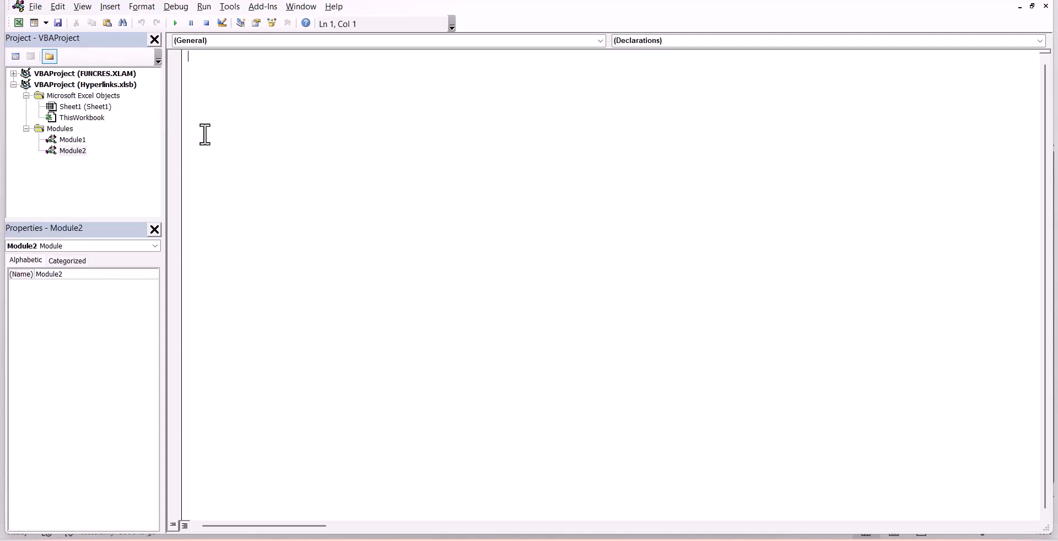
{"action": "key", "text": "ctrl+v"}
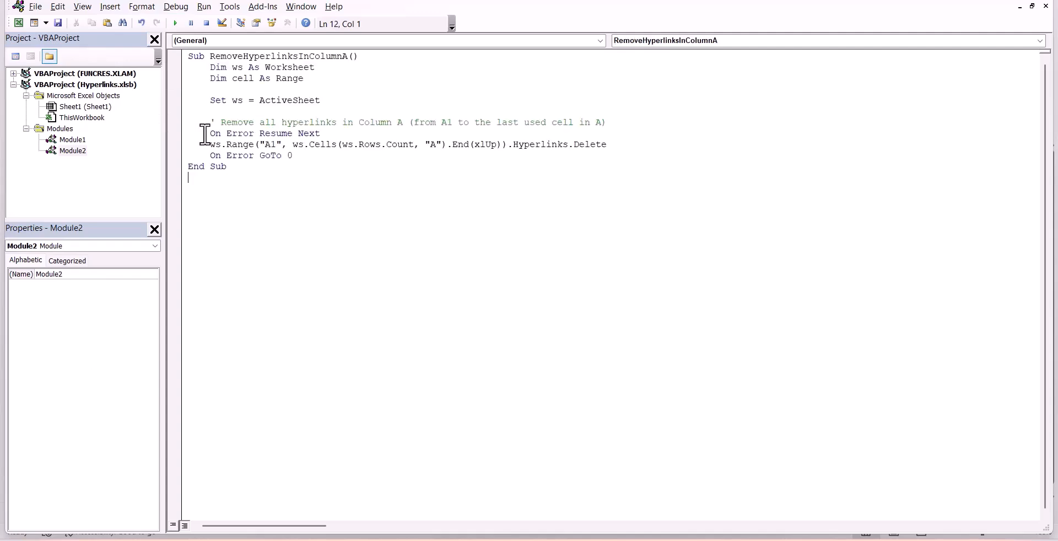
Step: Back on Sheet1, draw a form button over about B4:D5 assigned to RemoveHyperlinksInColumnA, and run the macro with it
{"action": "left_click", "coordinate": [20, 26]}
{"action": "left_click", "coordinate": [206, 217]}
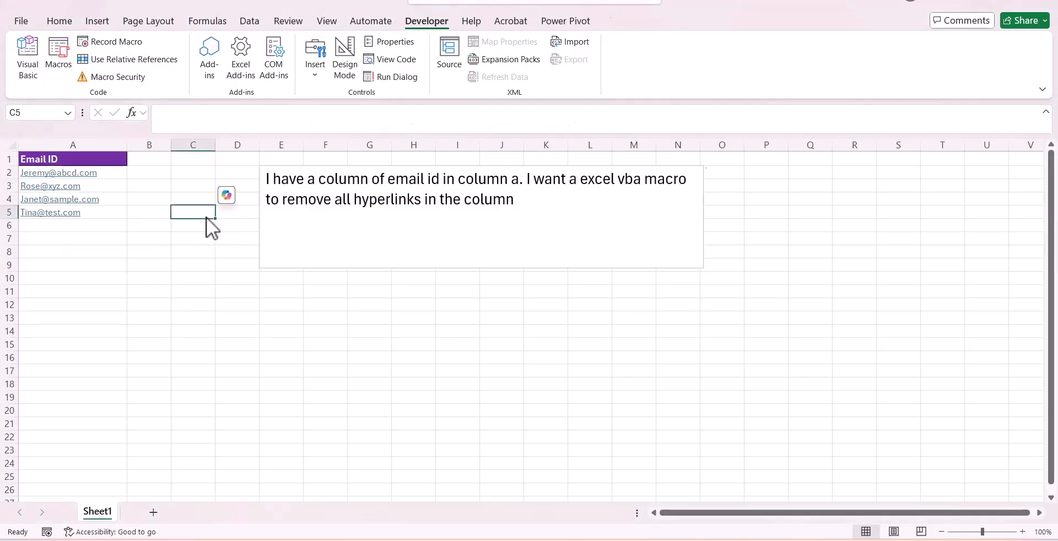
{"action": "left_click", "coordinate": [317, 75]}
{"action": "left_click", "coordinate": [310, 115]}
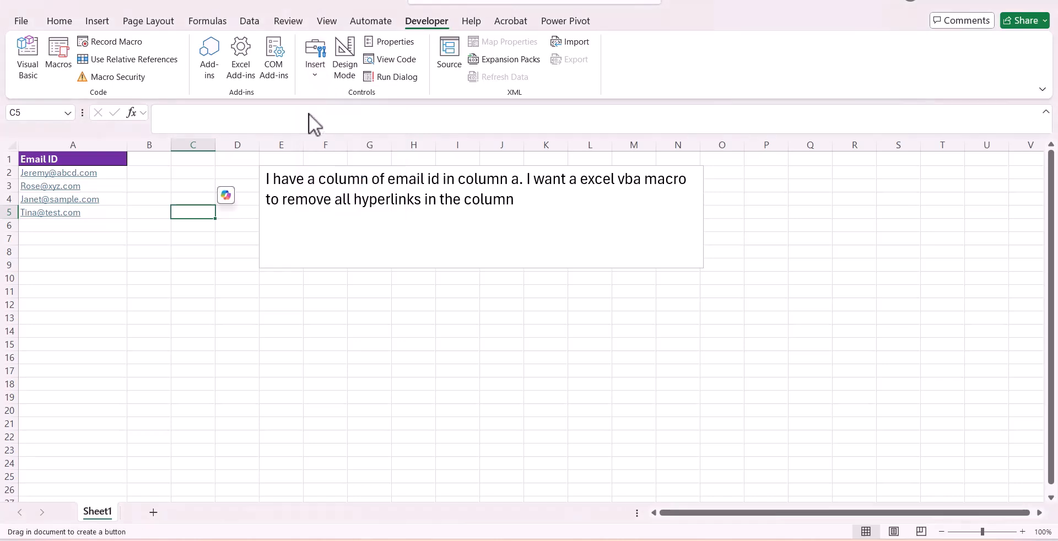
{"action": "left_click_drag", "start_coordinate": [150, 190], "coordinate": [235, 223]}
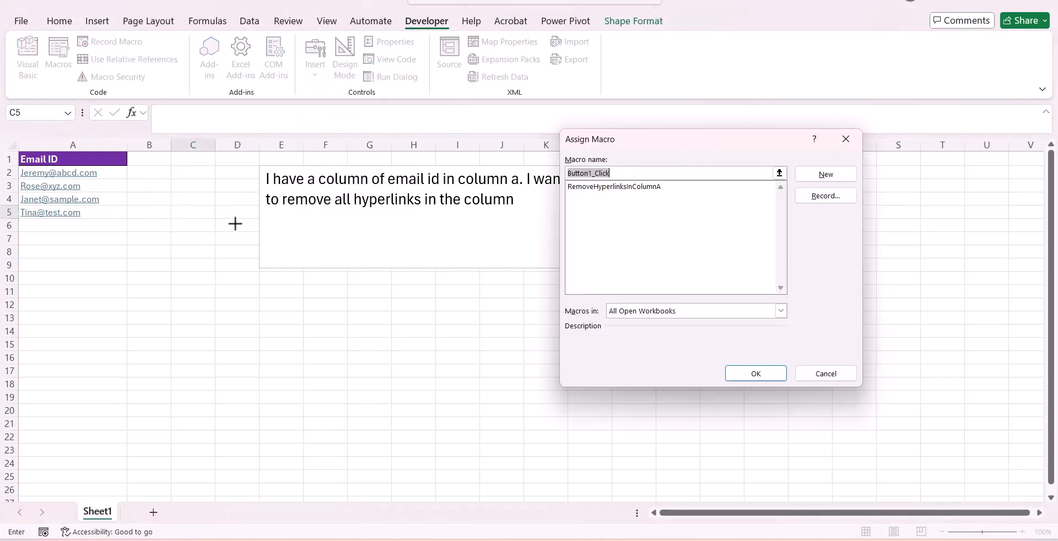
{"action": "left_click", "coordinate": [581, 189]}
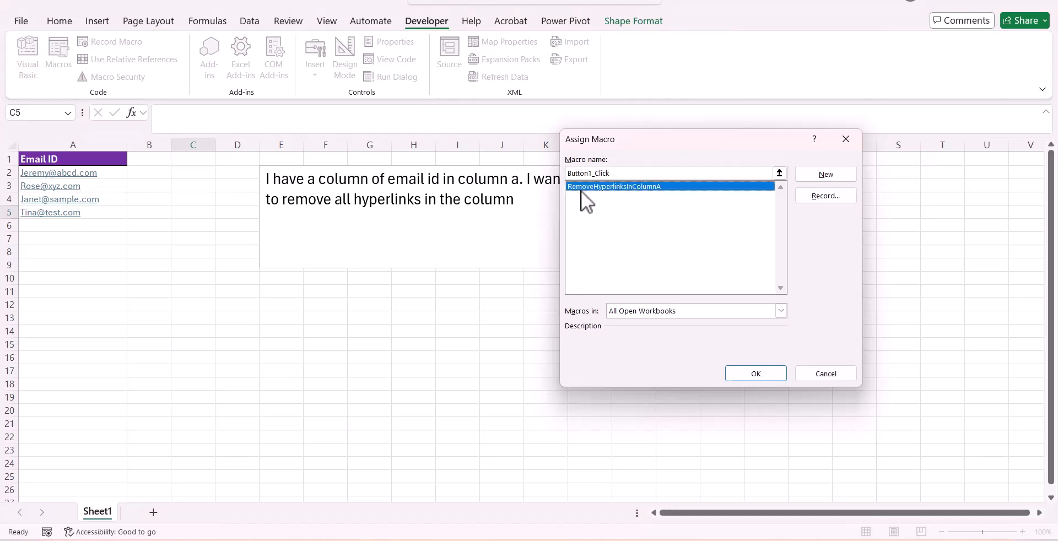
{"action": "left_click", "coordinate": [746, 374]}
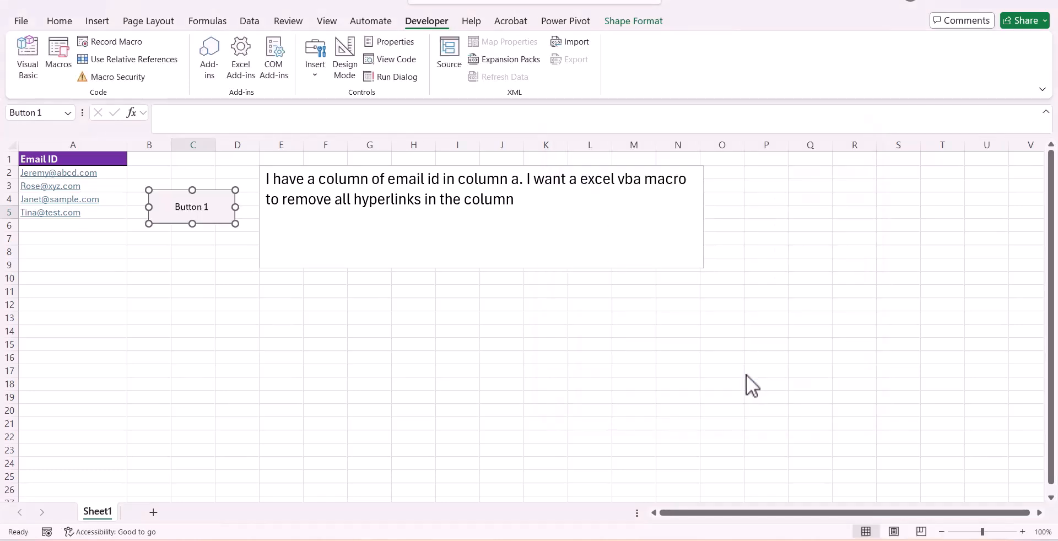
{"action": "left_click", "coordinate": [256, 342]}
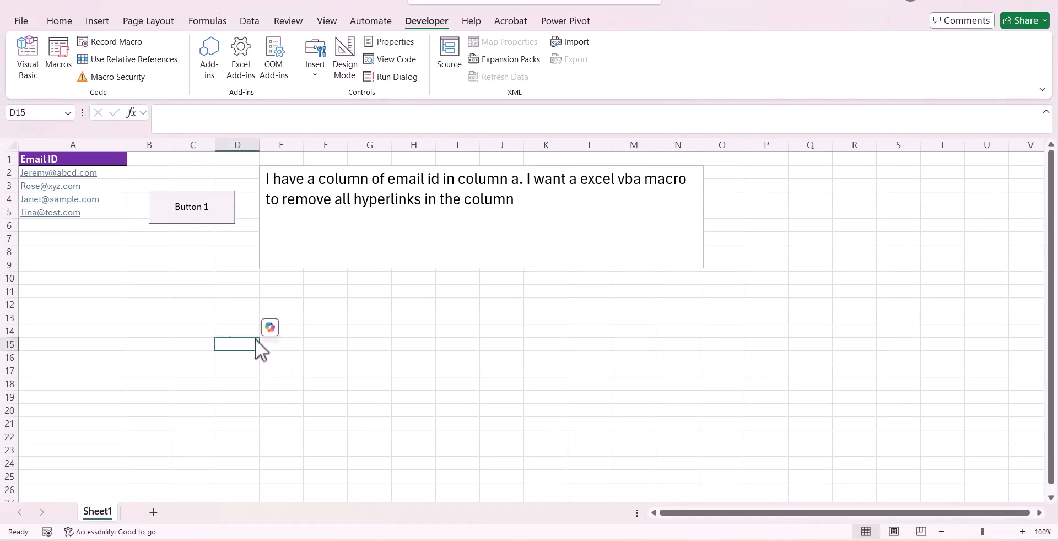
{"action": "left_click", "coordinate": [202, 220]}
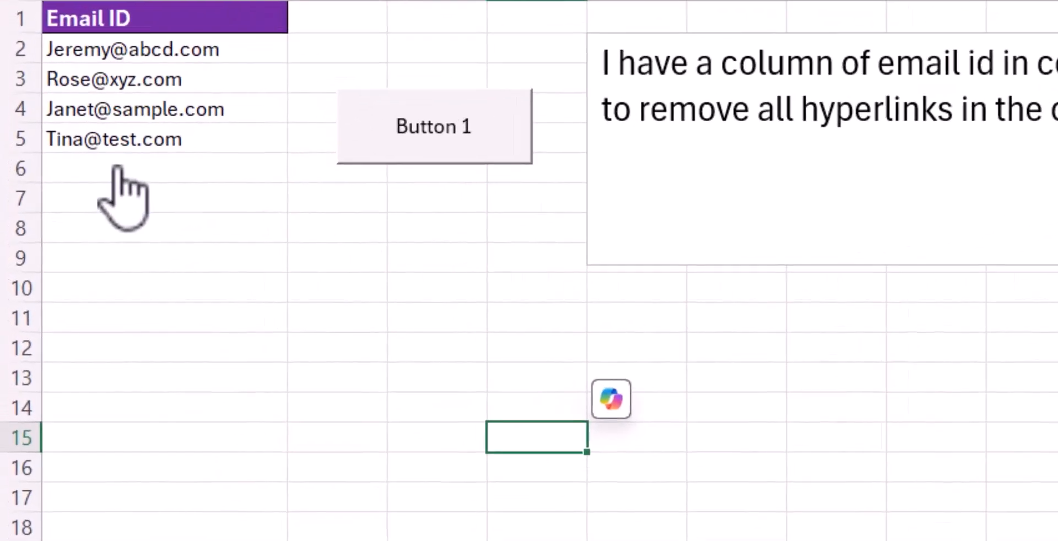
{"action": "left_click", "coordinate": [142, 138]}
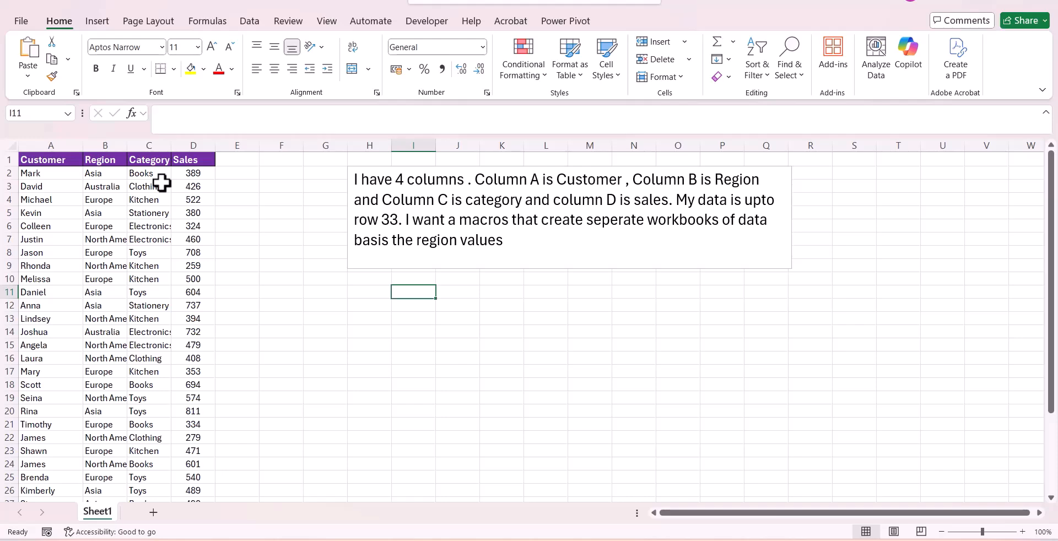
Step: Switch to ChatGPT, ask for a macro splitting the four-column data up to row 33 into separate workbooks by region, and copy its code
{"action": "left_click", "coordinate": [105, 156]}
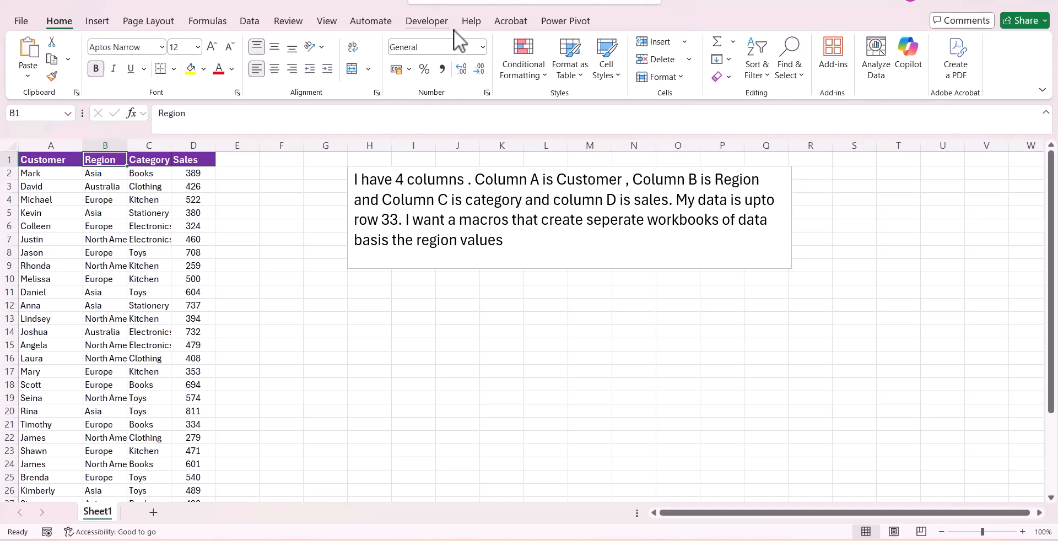
{"action": "key", "text": "alt+Tab"}
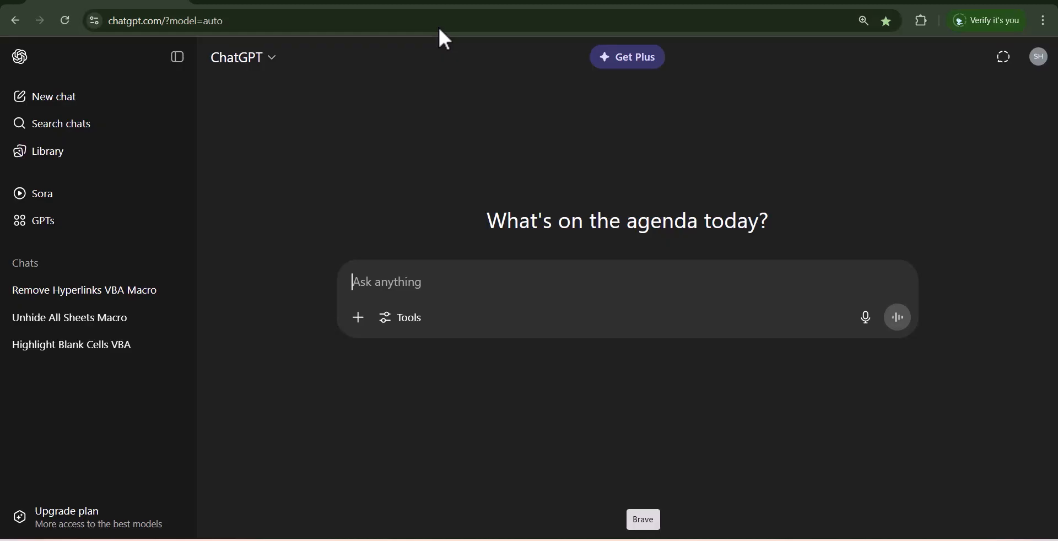
{"action": "key", "text": "ctrl+v"}
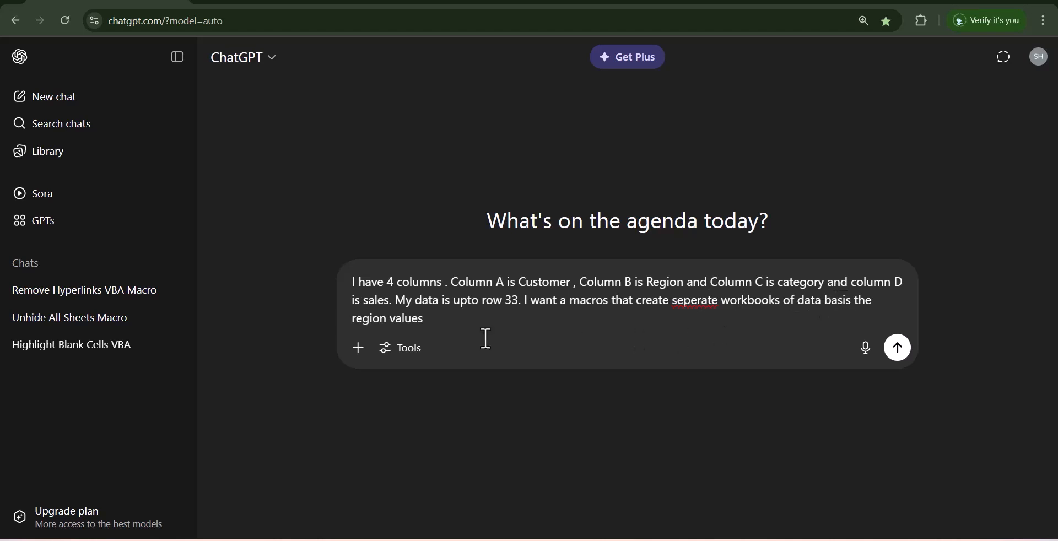
{"action": "left_click", "coordinate": [898, 348]}
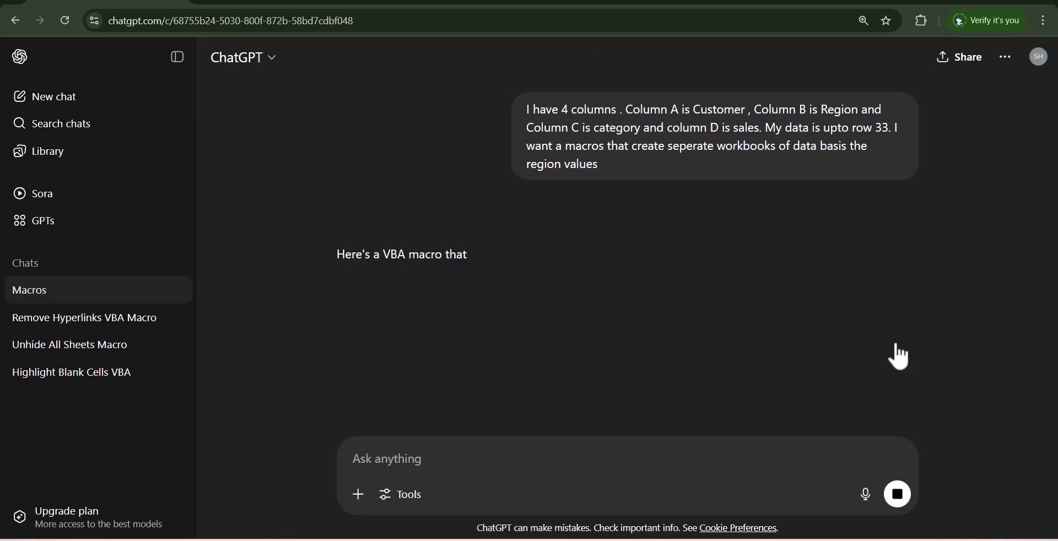
{"action": "scroll", "coordinate": [887, 351], "scroll_direction": "down", "scroll_amount": 3}
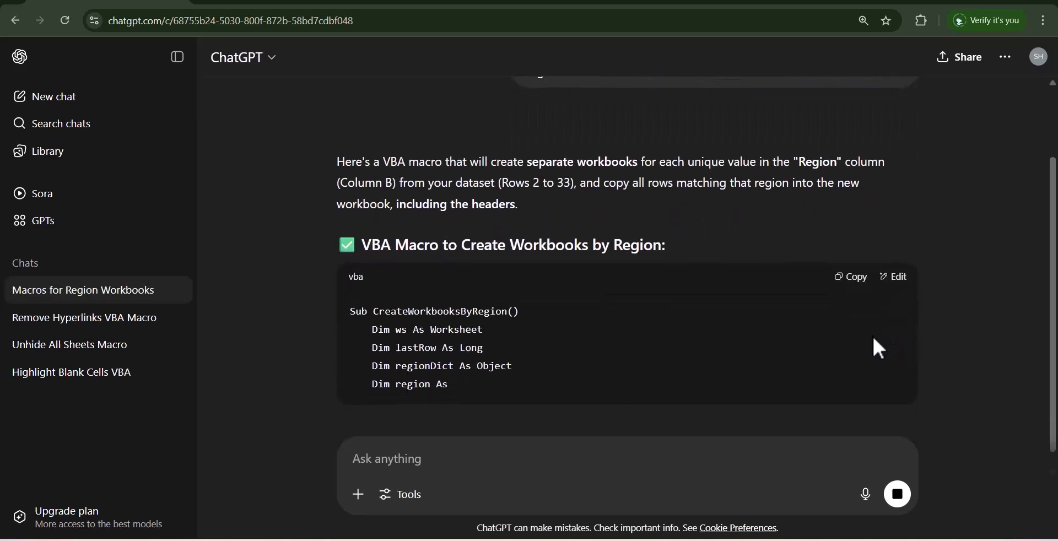
{"action": "scroll", "coordinate": [521, 315], "scroll_direction": "down", "scroll_amount": 1}
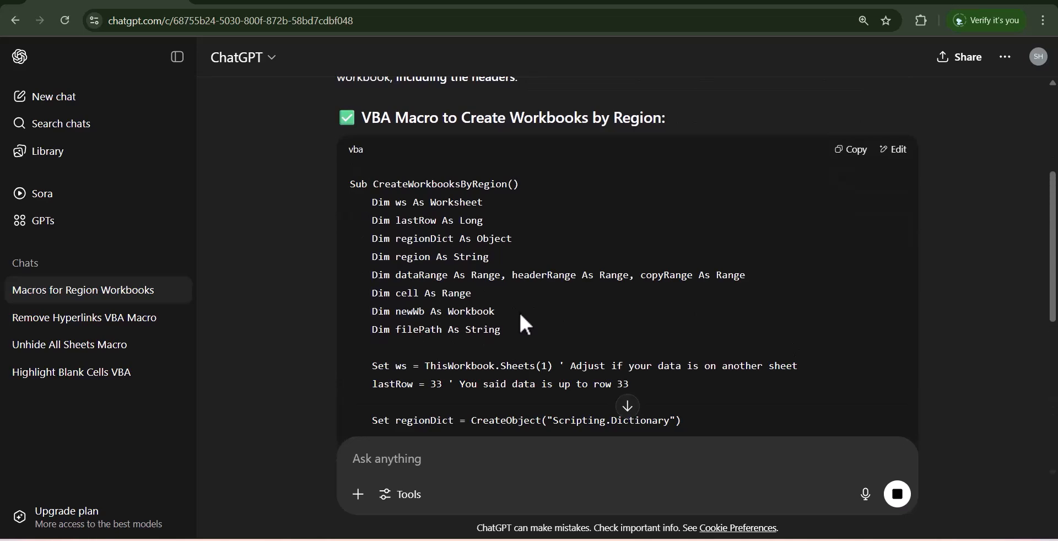
{"action": "scroll", "coordinate": [519, 312], "scroll_direction": "up", "scroll_amount": 1}
{"action": "scroll", "coordinate": [519, 311], "scroll_direction": "down", "scroll_amount": 6}
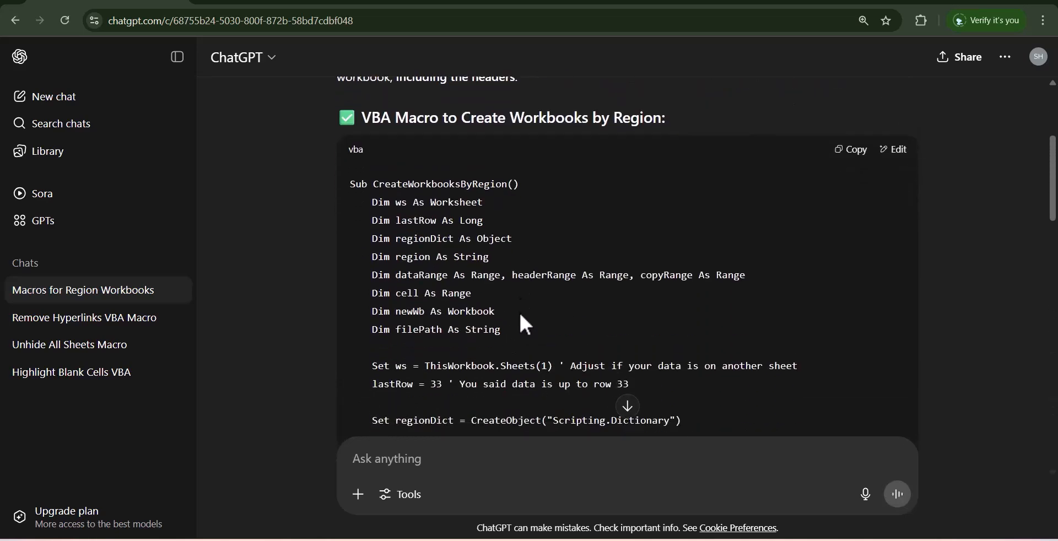
{"action": "scroll", "coordinate": [524, 320], "scroll_direction": "up", "scroll_amount": 5}
{"action": "left_click", "coordinate": [861, 156]}
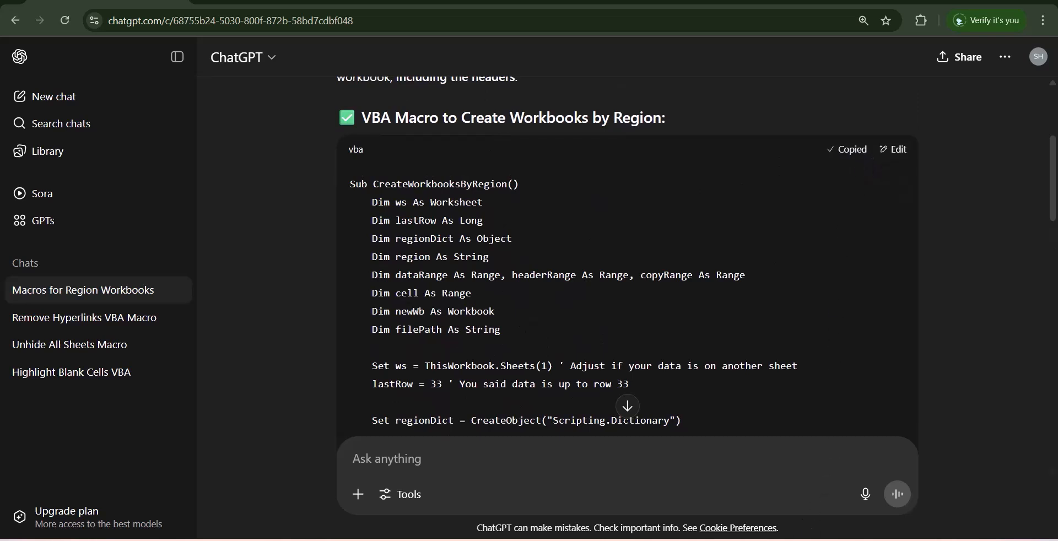
Step: Switch to Excel and paste the CreateWorkbooksByRegion code into a new module of the SplitSheet workbook's VBA project
{"action": "mouse_move", "coordinate": [790, 540]}
{"action": "left_click", "coordinate": [792, 498]}
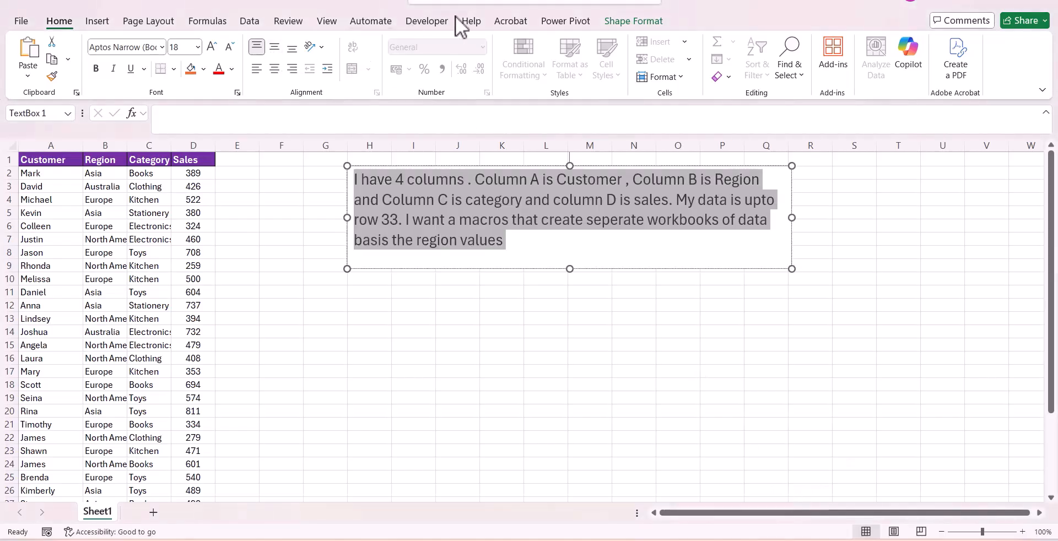
{"action": "left_click", "coordinate": [427, 21]}
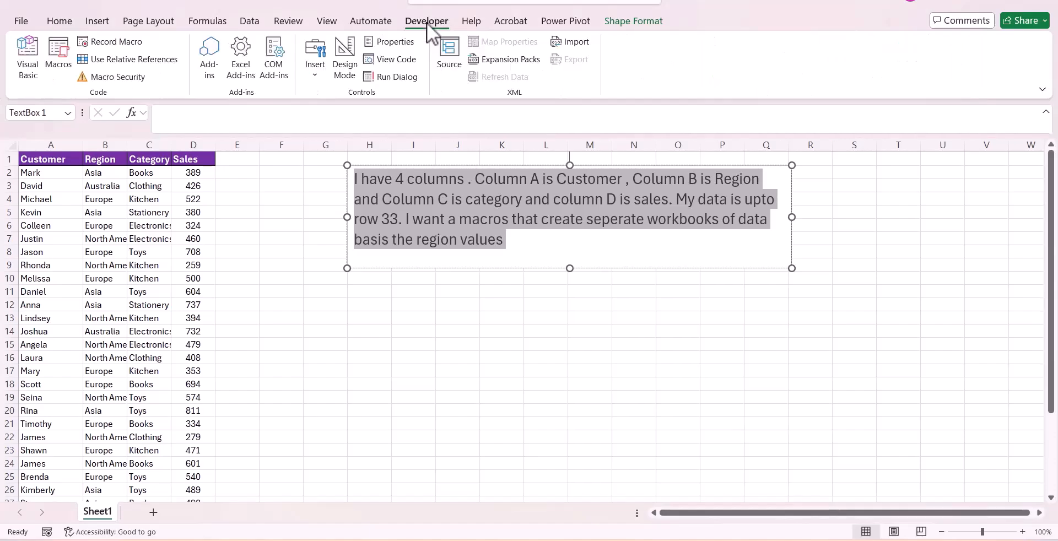
{"action": "left_click", "coordinate": [25, 63]}
{"action": "left_click", "coordinate": [110, 6]}
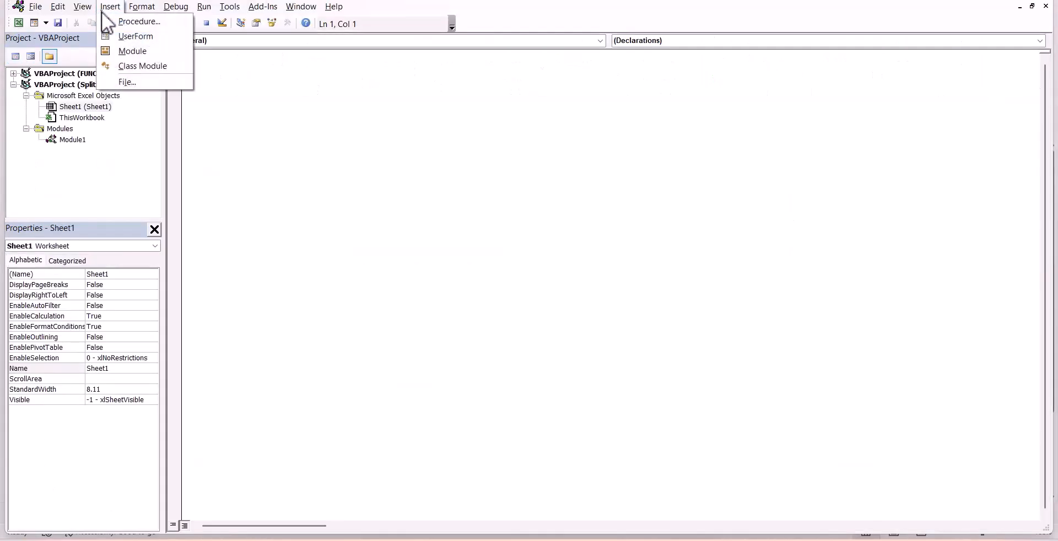
{"action": "left_click", "coordinate": [118, 49]}
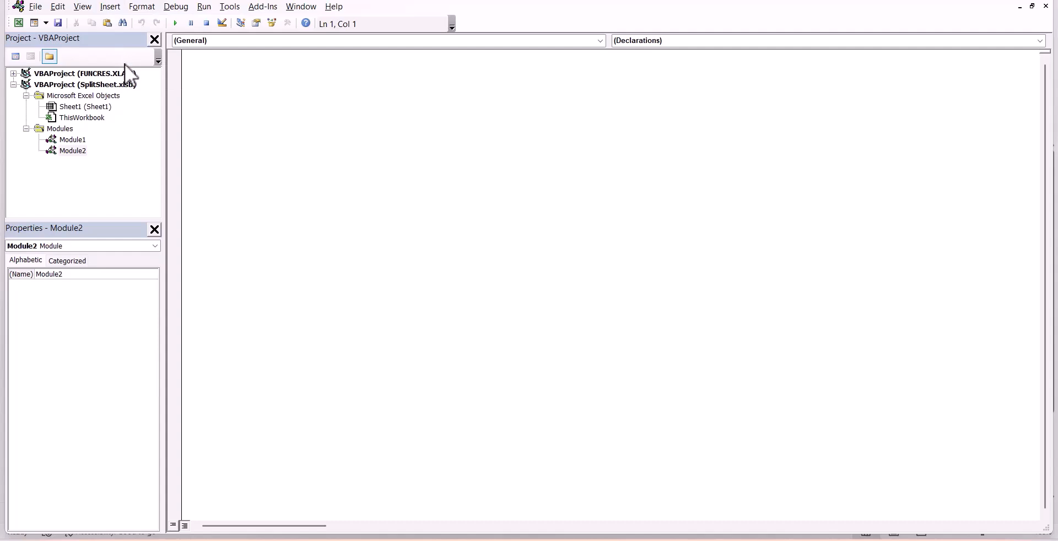
{"action": "key", "text": "ctrl+v"}
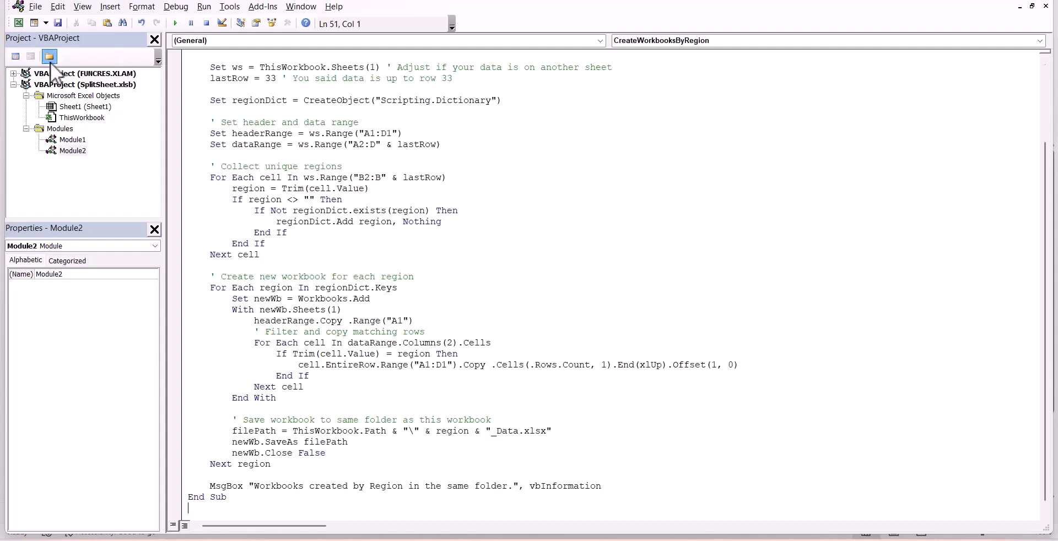
Step: Back on Sheet1, draw a form button over about E5:G6 assigned to CreateWorkbooksByRegion, and try running the macro with it
{"action": "left_click", "coordinate": [23, 22]}
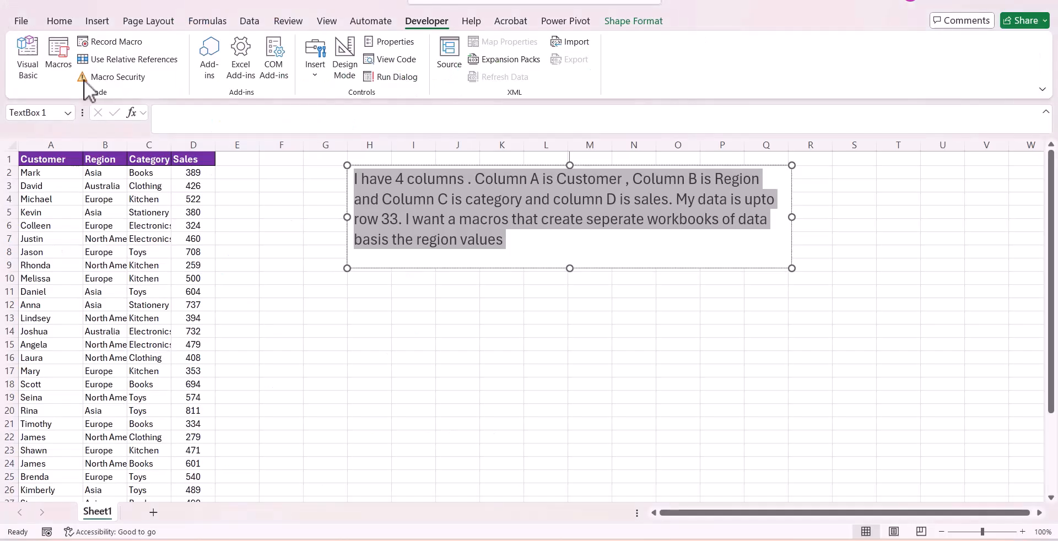
{"action": "left_click", "coordinate": [235, 202]}
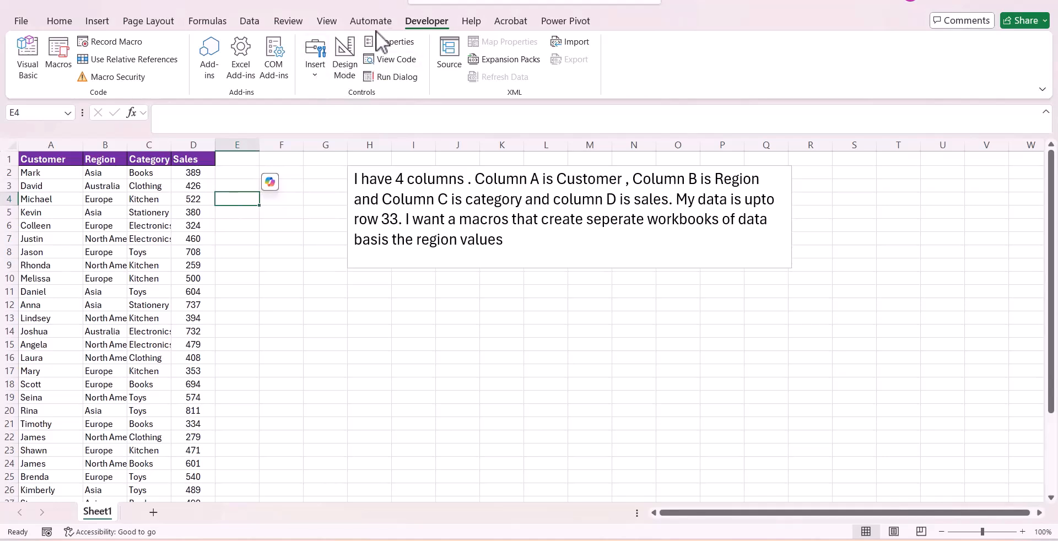
{"action": "left_click", "coordinate": [316, 79]}
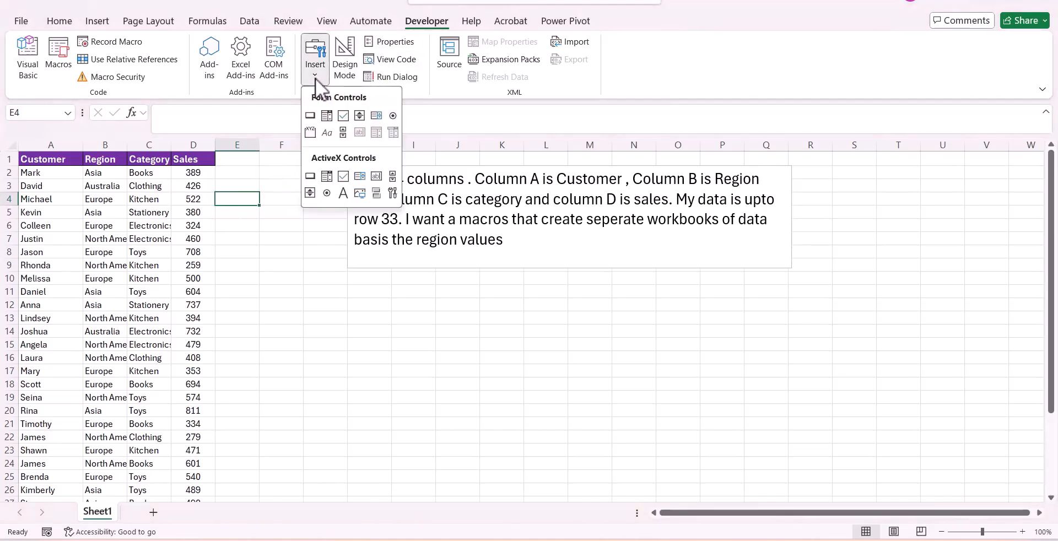
{"action": "left_click", "coordinate": [311, 115]}
{"action": "left_click_drag", "start_coordinate": [233, 204], "coordinate": [333, 237]}
{"action": "left_click", "coordinate": [616, 188]}
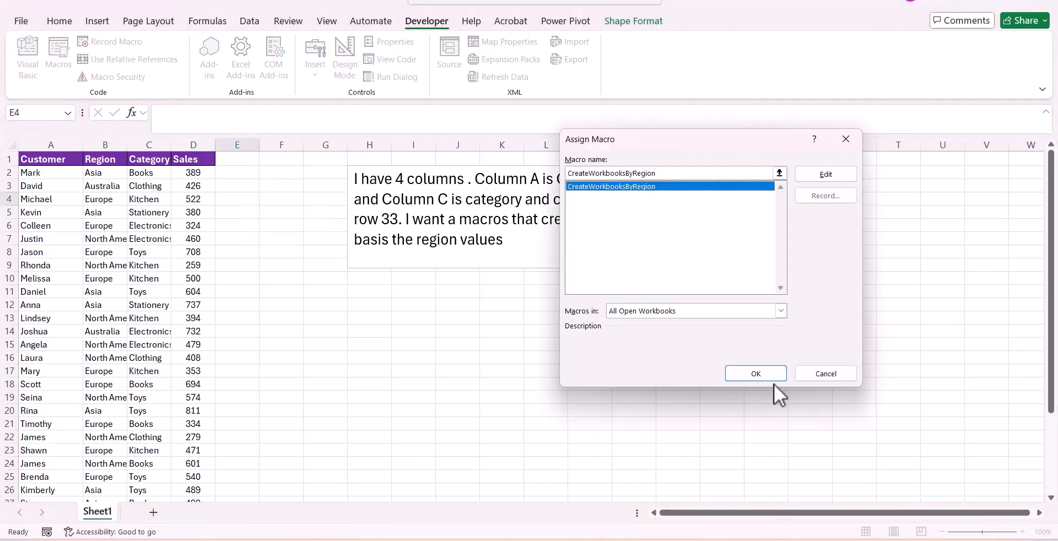
{"action": "left_click", "coordinate": [742, 375]}
{"action": "left_click", "coordinate": [563, 363]}
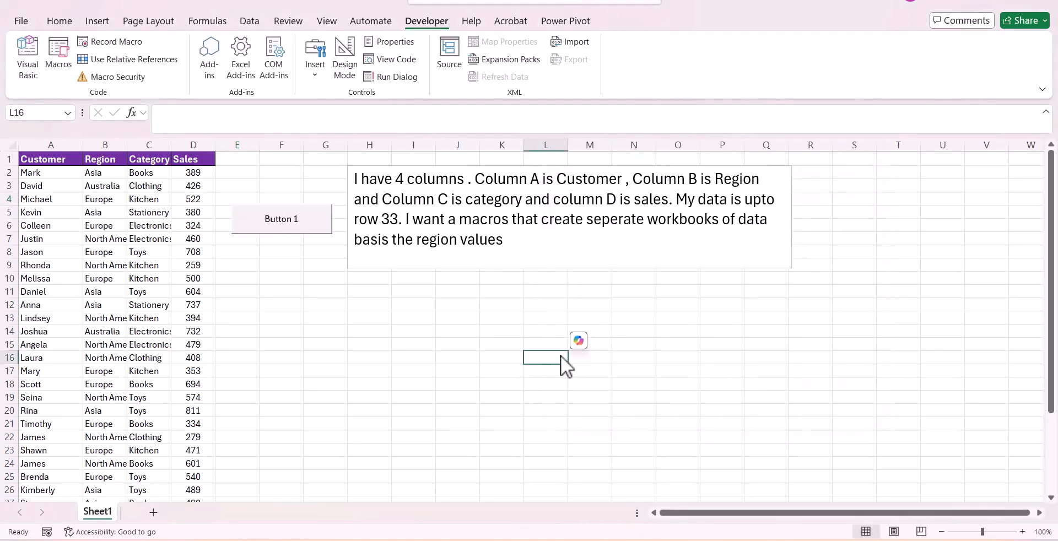
{"action": "left_click", "coordinate": [296, 229]}
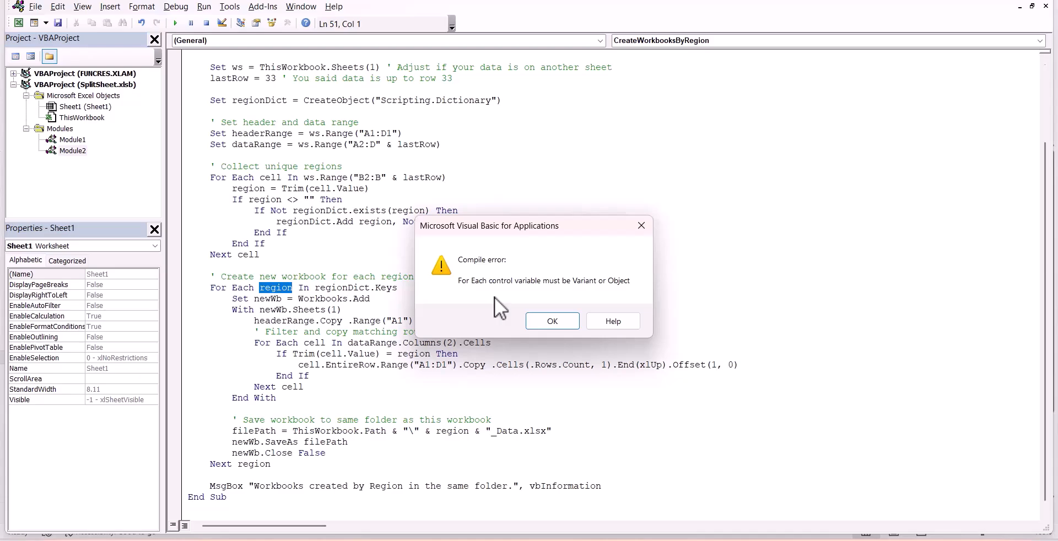
Step: Switch to ChatGPT, report the error "For Each control variable must be a variant or object", and copy the updated macro code
{"action": "key", "text": "alt+Tab"}
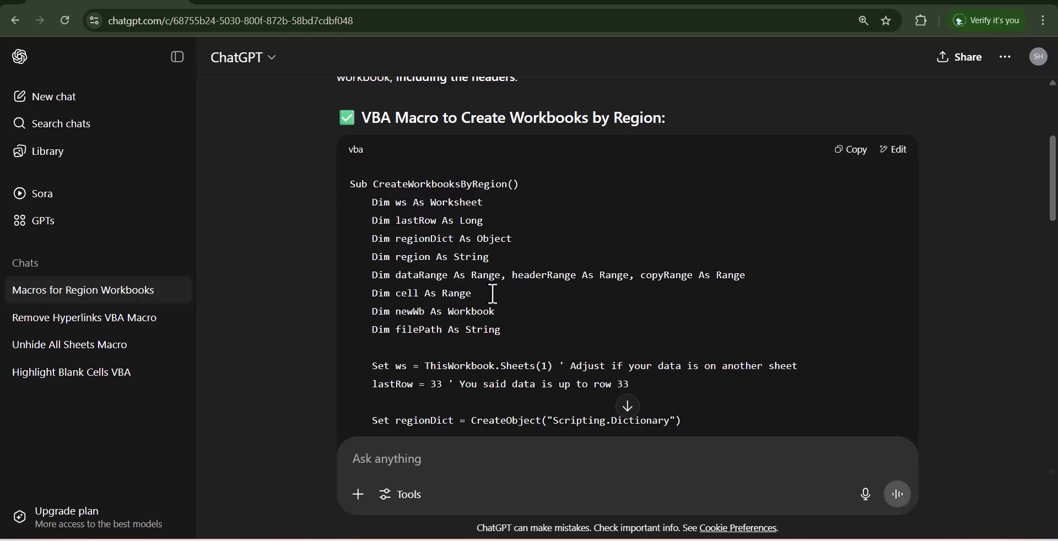
{"action": "left_click", "coordinate": [431, 458]}
{"action": "key", "text": "ctrl+v"}
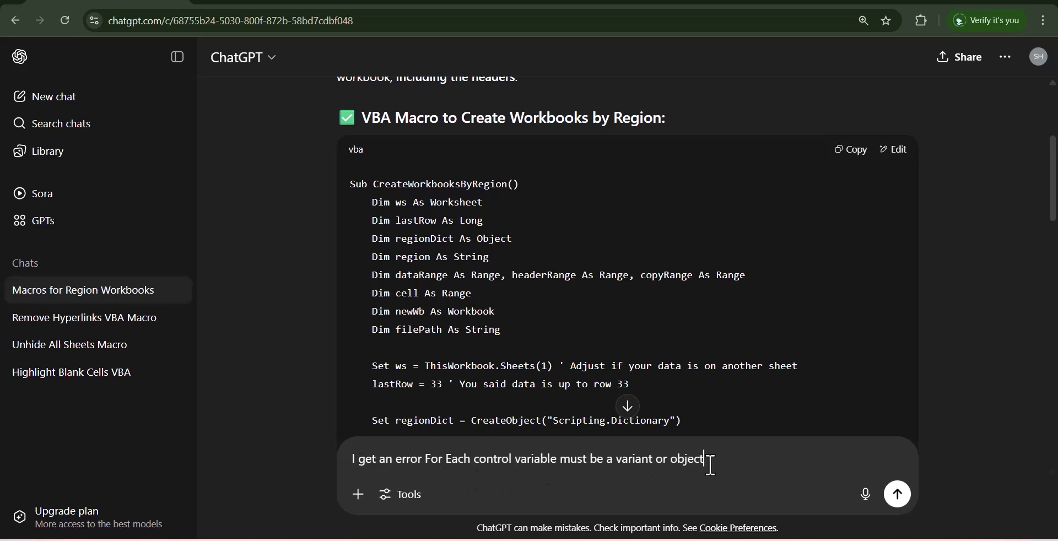
{"action": "left_click", "coordinate": [895, 499]}
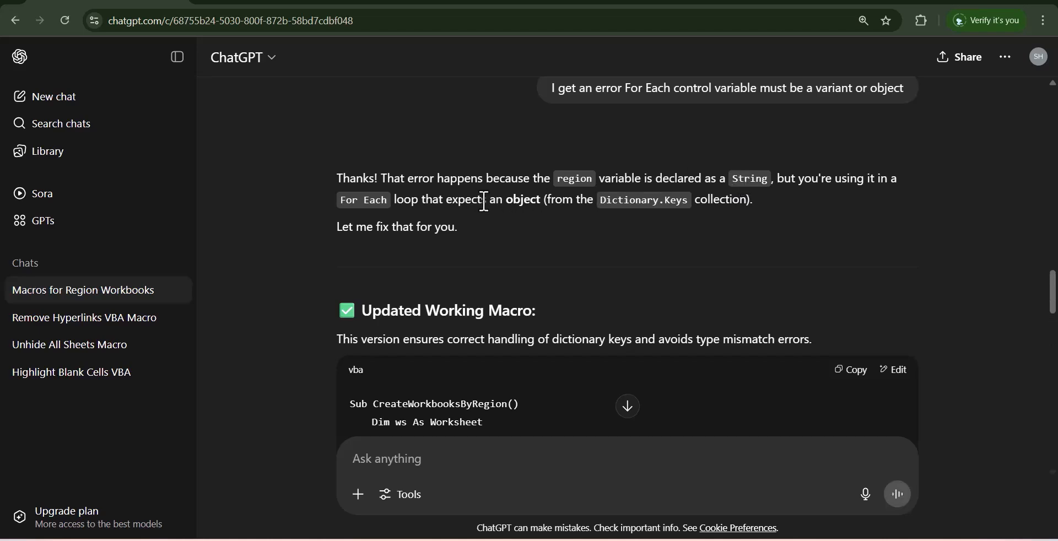
{"action": "scroll", "coordinate": [573, 282], "scroll_direction": "down", "scroll_amount": 5}
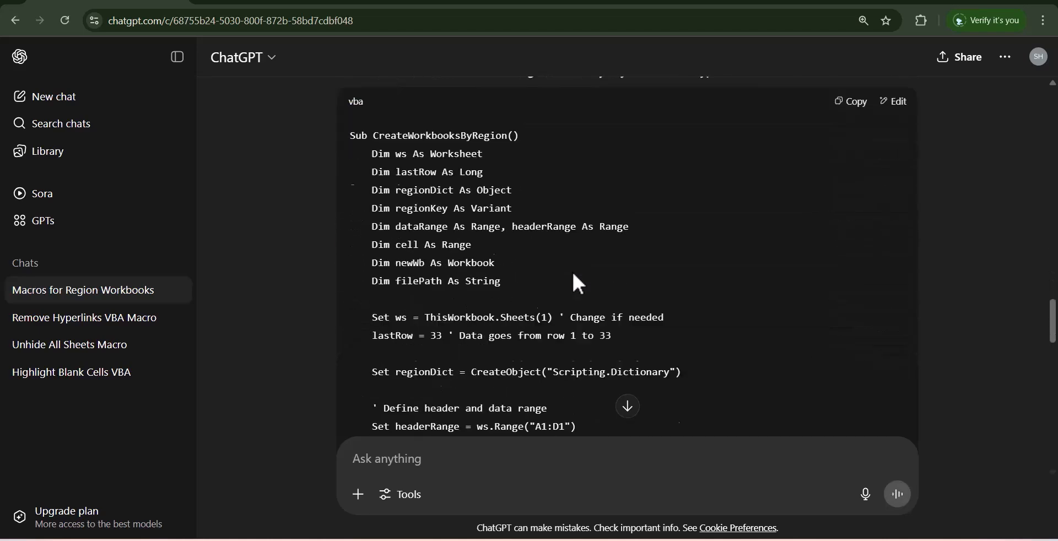
{"action": "scroll", "coordinate": [573, 275], "scroll_direction": "down", "scroll_amount": 4}
{"action": "scroll", "coordinate": [574, 275], "scroll_direction": "up", "scroll_amount": 5}
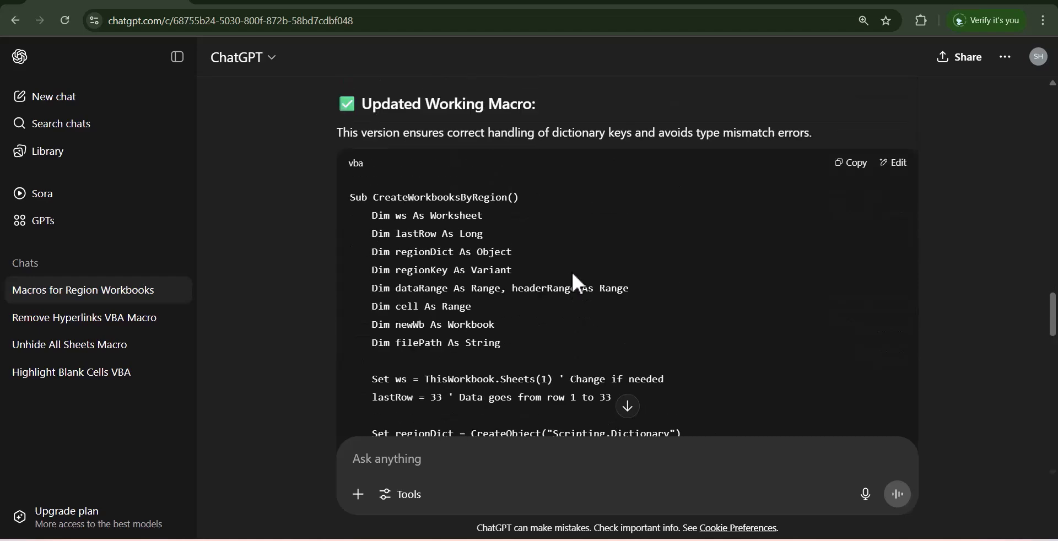
{"action": "left_click", "coordinate": [855, 163]}
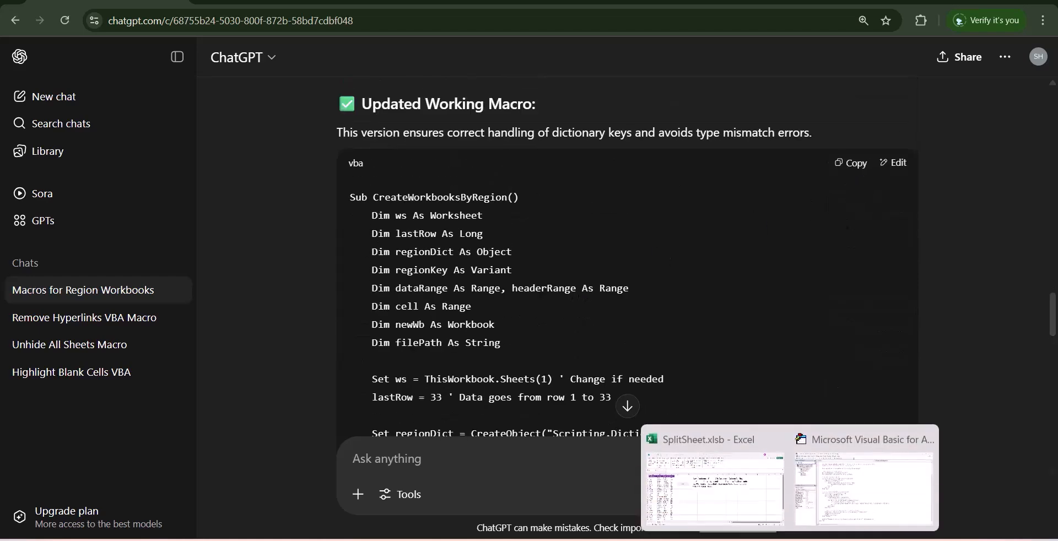
Step: Switch to the VBA editor, dismiss the compile error, and replace all the code in Module2 with the updated CreateWorkbooksByRegion macro
{"action": "left_click", "coordinate": [860, 486]}
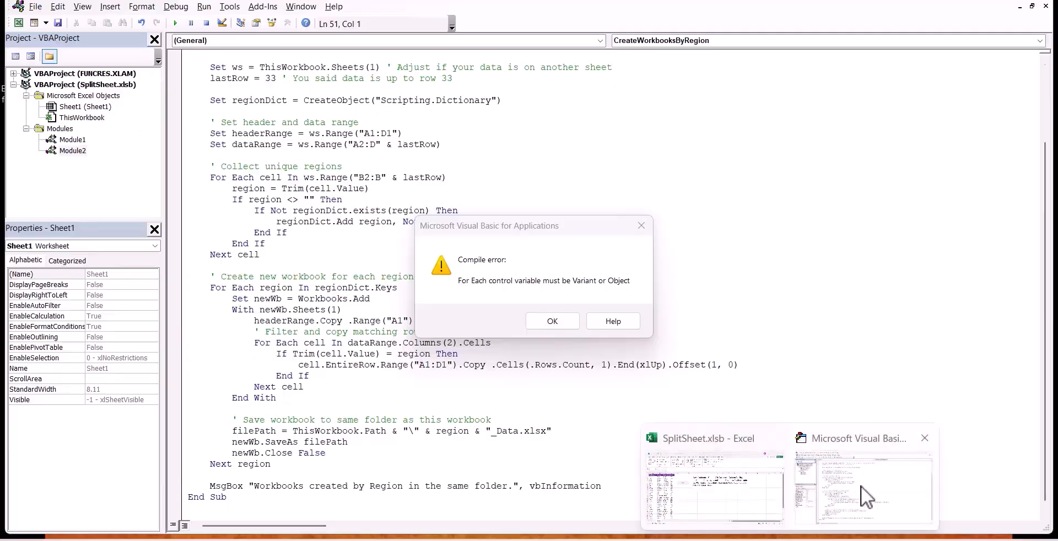
{"action": "left_click", "coordinate": [562, 322]}
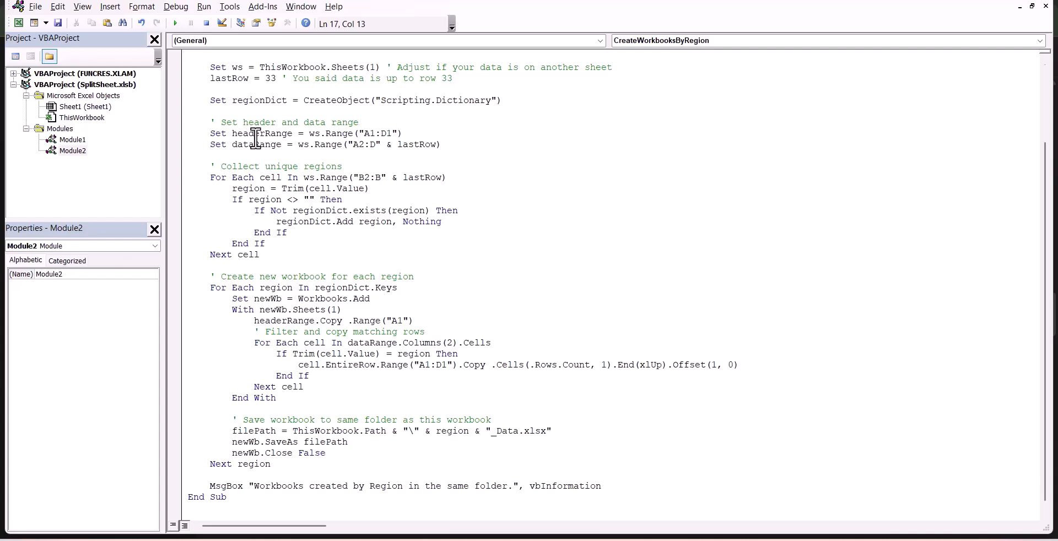
{"action": "key", "text": "ctrl+a"}
{"action": "key", "text": "Delete"}
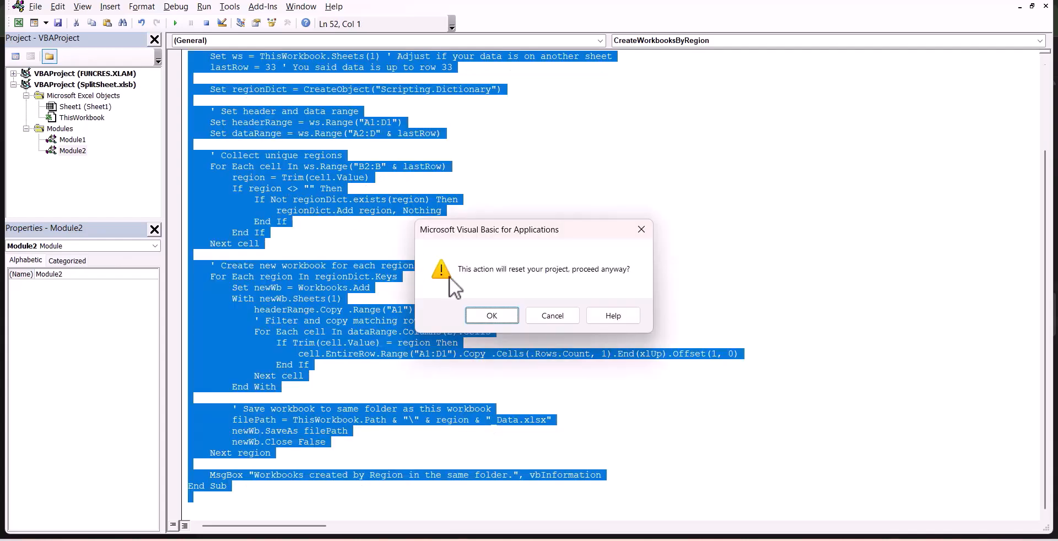
{"action": "left_click", "coordinate": [498, 317]}
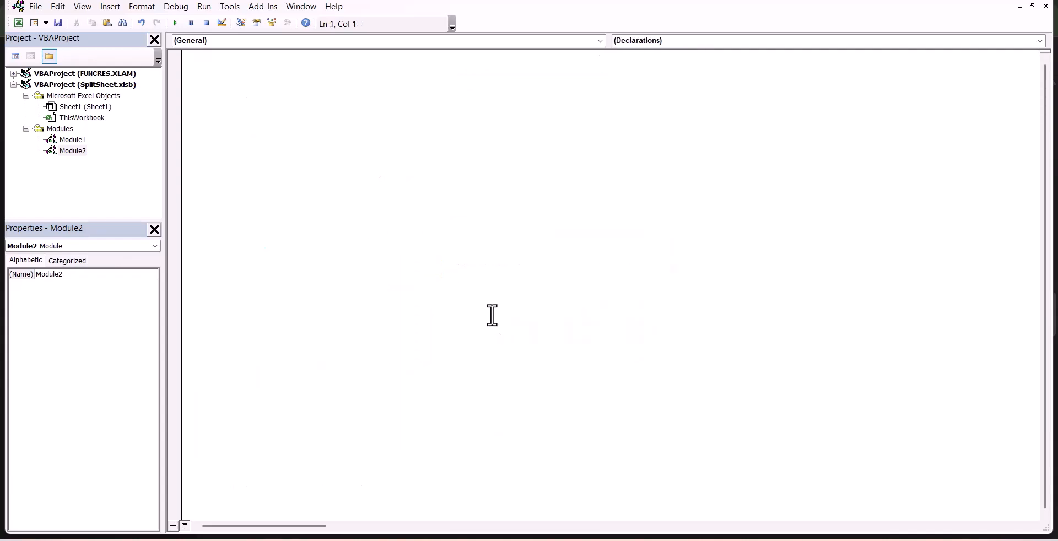
{"action": "key", "text": "ctrl+v"}
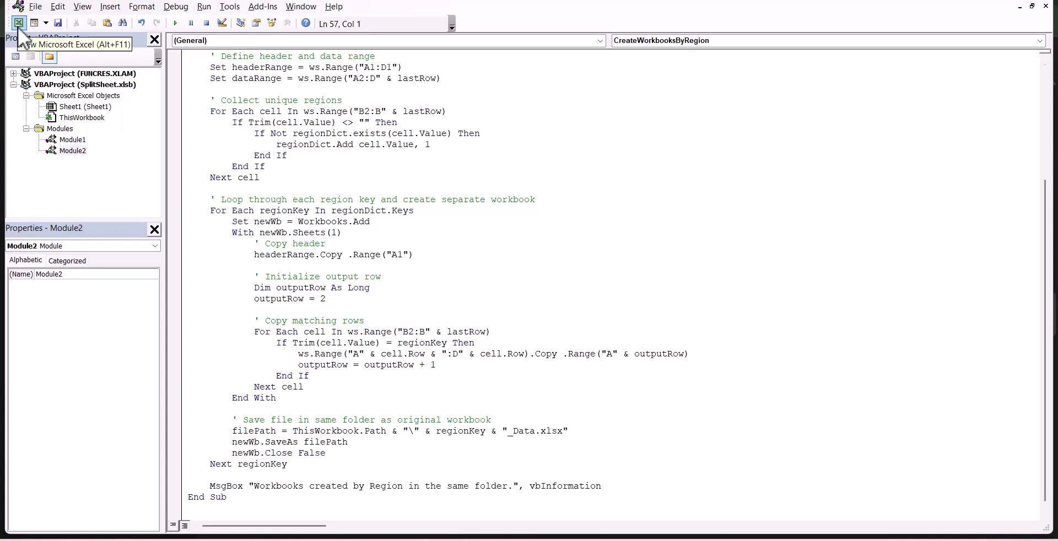
{"action": "scroll", "coordinate": [19, 27], "scroll_direction": "up", "scroll_amount": 5}
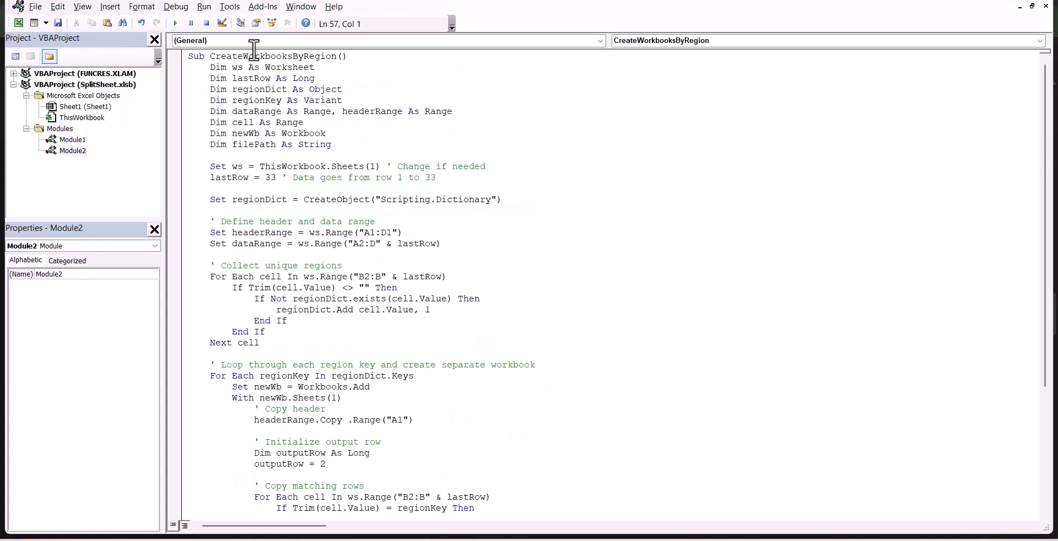
Step: Back on Sheet1, reassign the existing form button to the CreateWorkbooksByRegion macro
{"action": "left_click", "coordinate": [19, 28]}
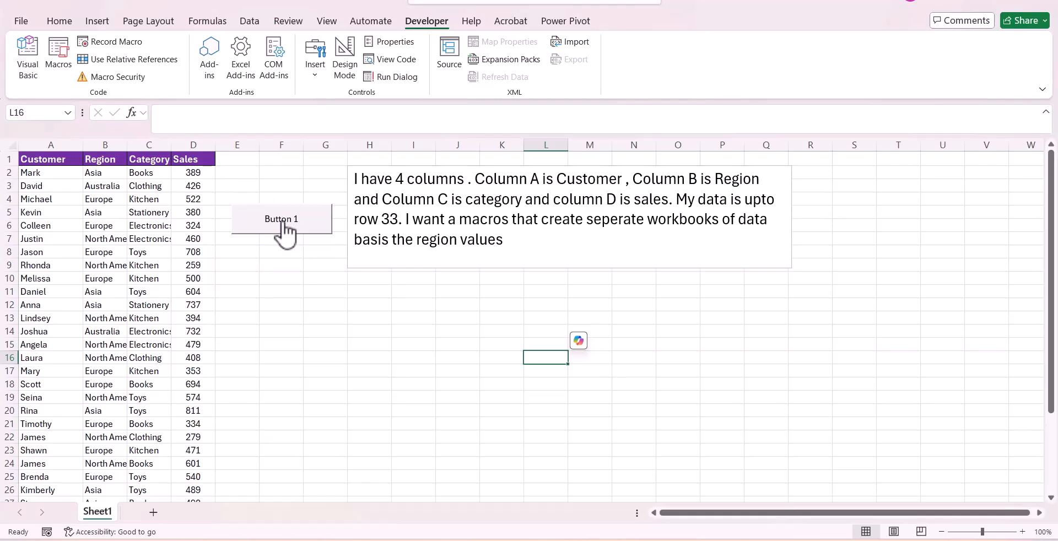
{"action": "right_click", "coordinate": [283, 223]}
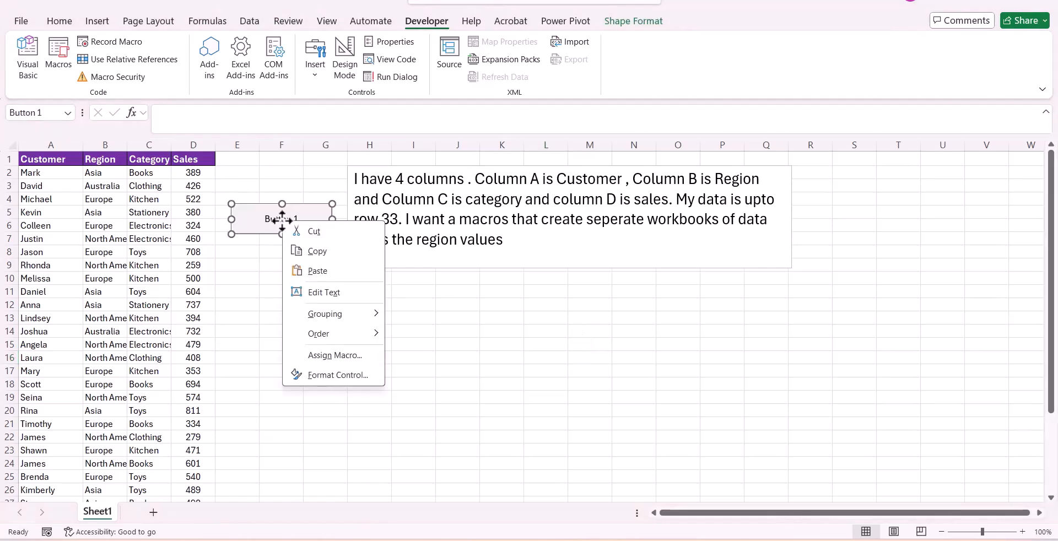
{"action": "left_click", "coordinate": [344, 355]}
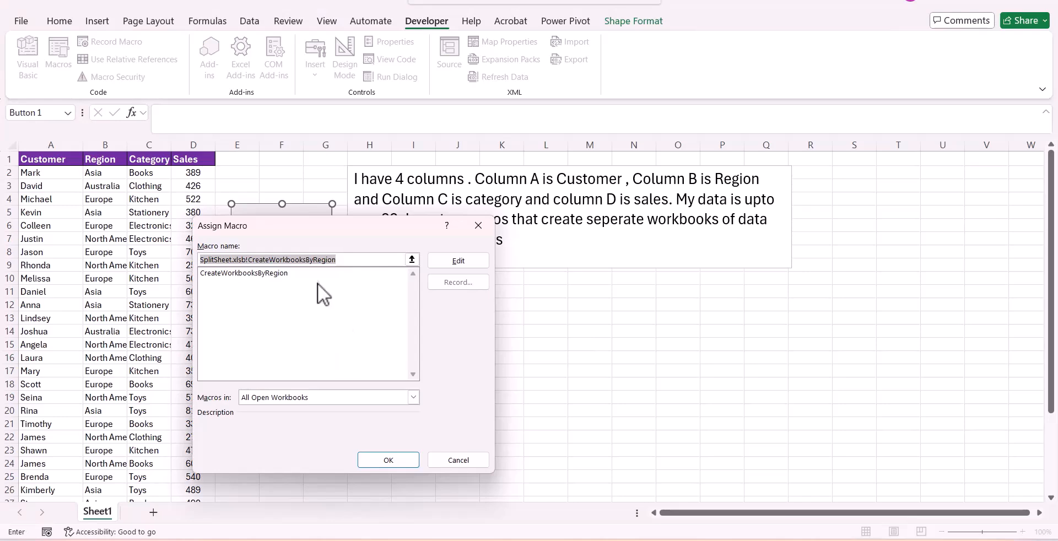
{"action": "left_click", "coordinate": [282, 273]}
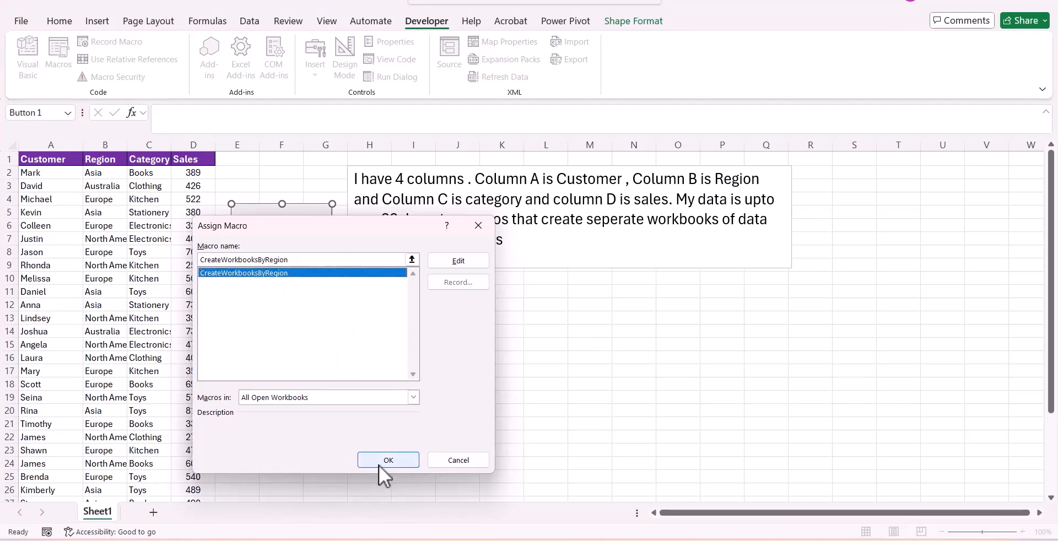
{"action": "left_click", "coordinate": [378, 463]}
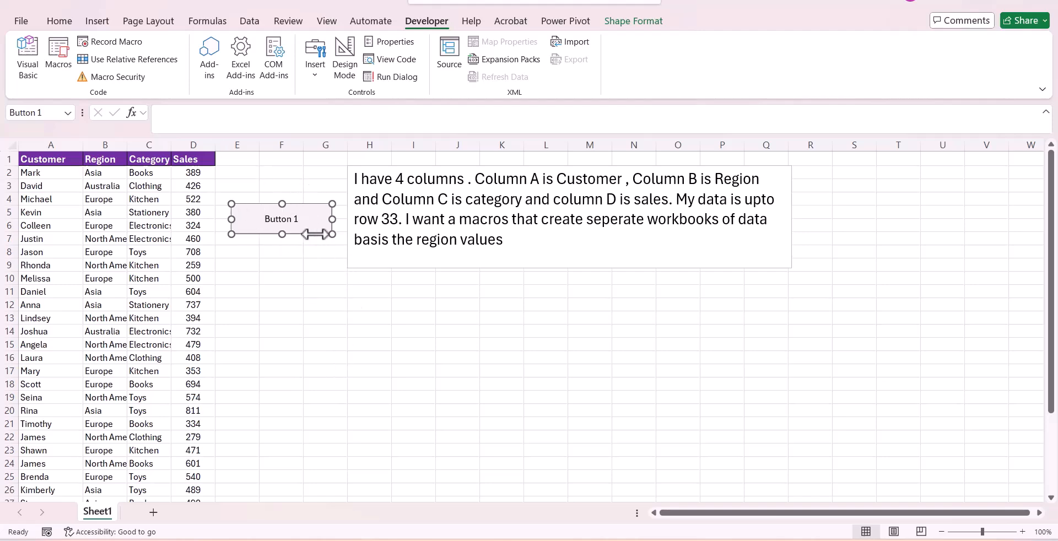
Step: Run the region-splitting macro with the sheet button and check the generated workbooks in the SplitSheet folder
{"action": "left_click", "coordinate": [300, 262]}
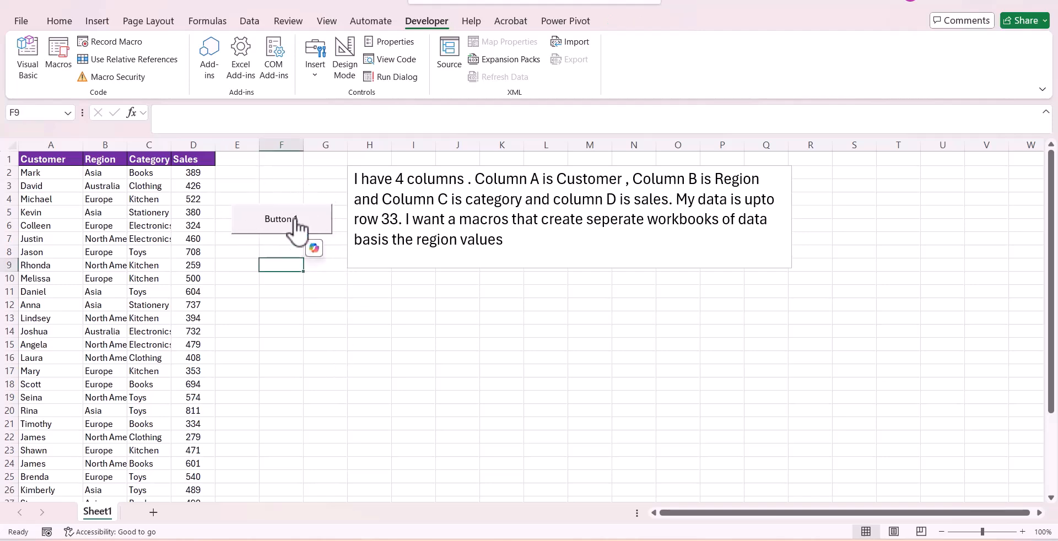
{"action": "left_click", "coordinate": [296, 221]}
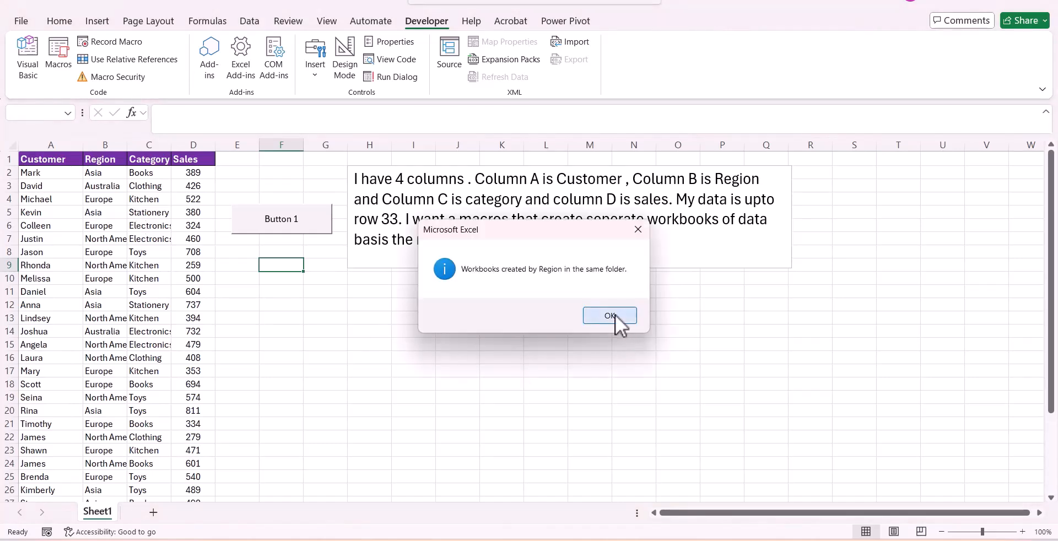
{"action": "left_click", "coordinate": [615, 315]}
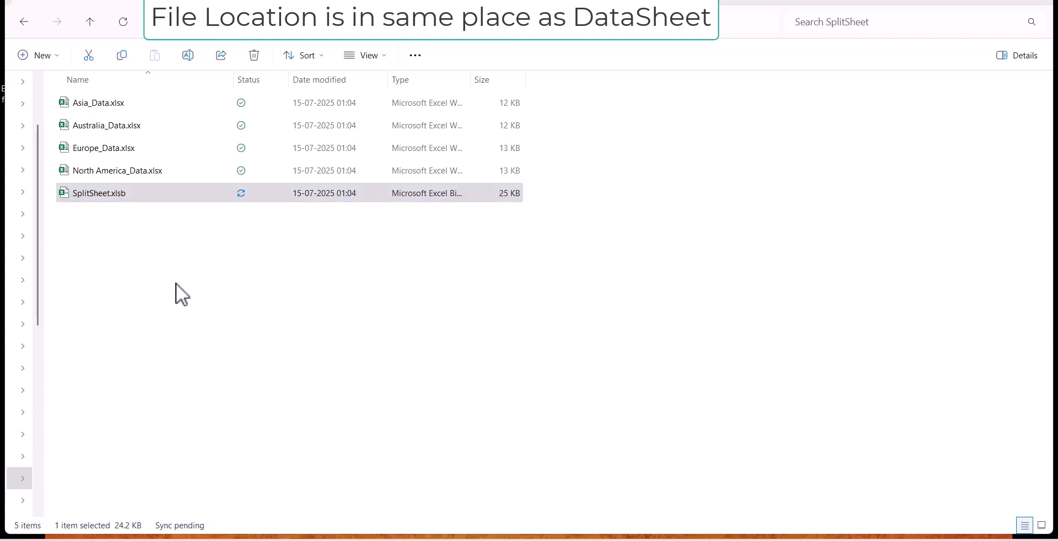
{"action": "left_click", "coordinate": [71, 200]}
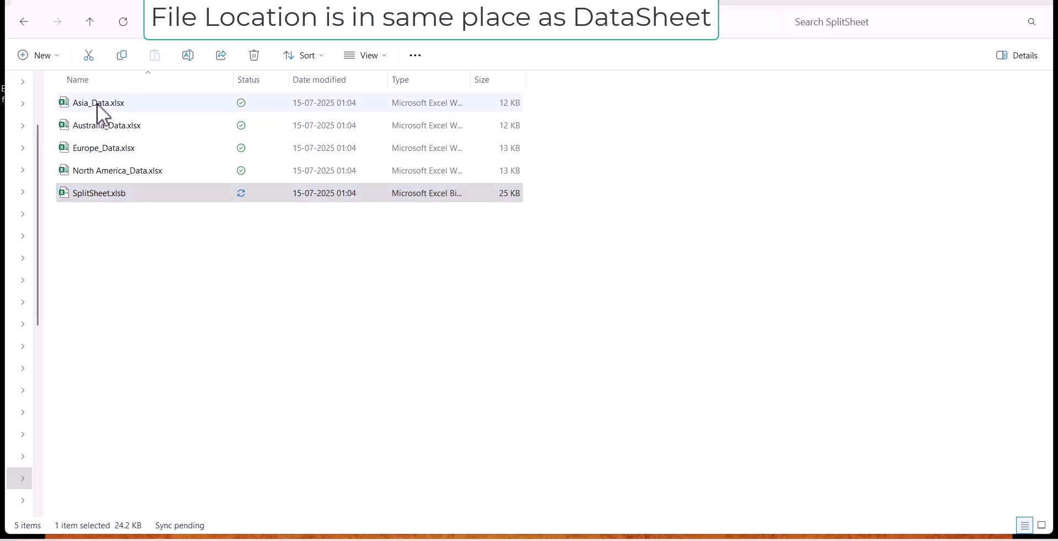
{"action": "double_click", "coordinate": [105, 183]}
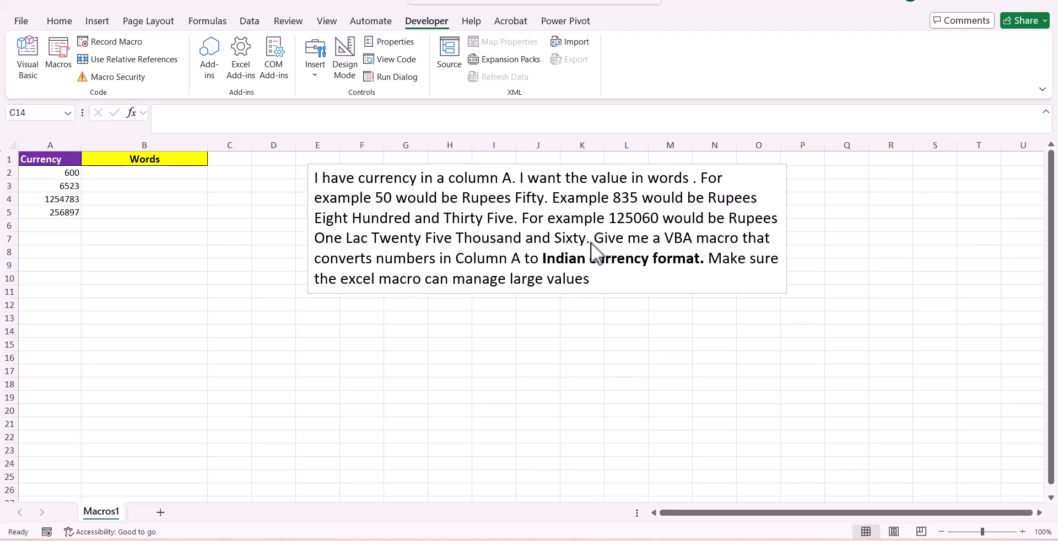
Step: Switch to ChatGPT, ask for a macro converting column A numbers to Indian currency words, including large values, and copy its code
{"action": "key", "text": "alt+Tab"}
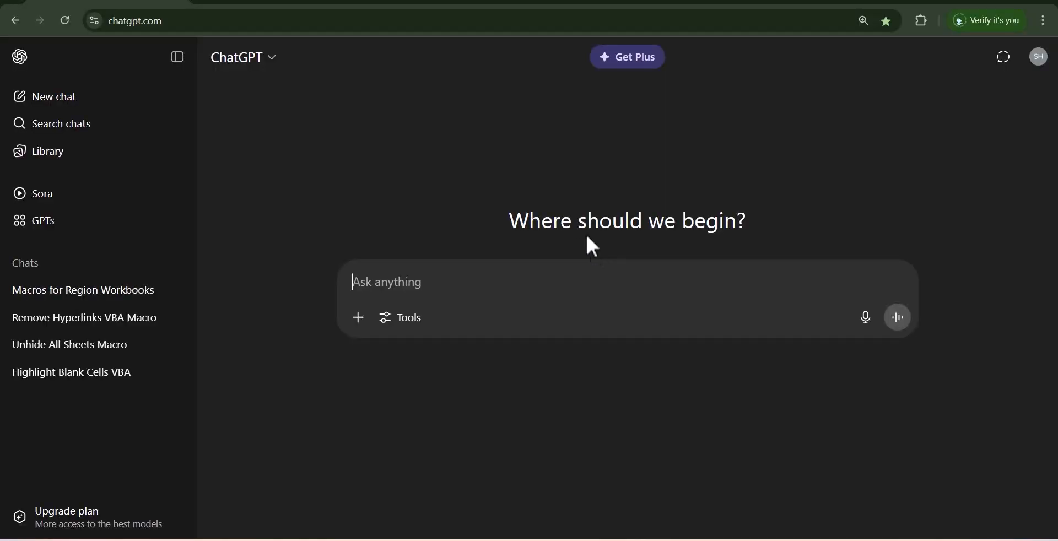
{"action": "key", "text": "ctrl+v"}
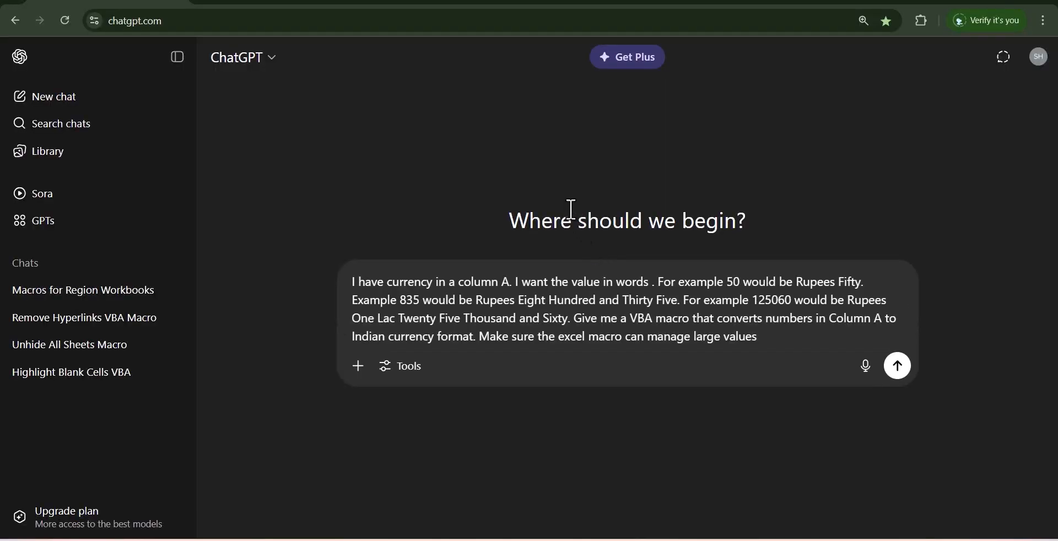
{"action": "left_click", "coordinate": [898, 367]}
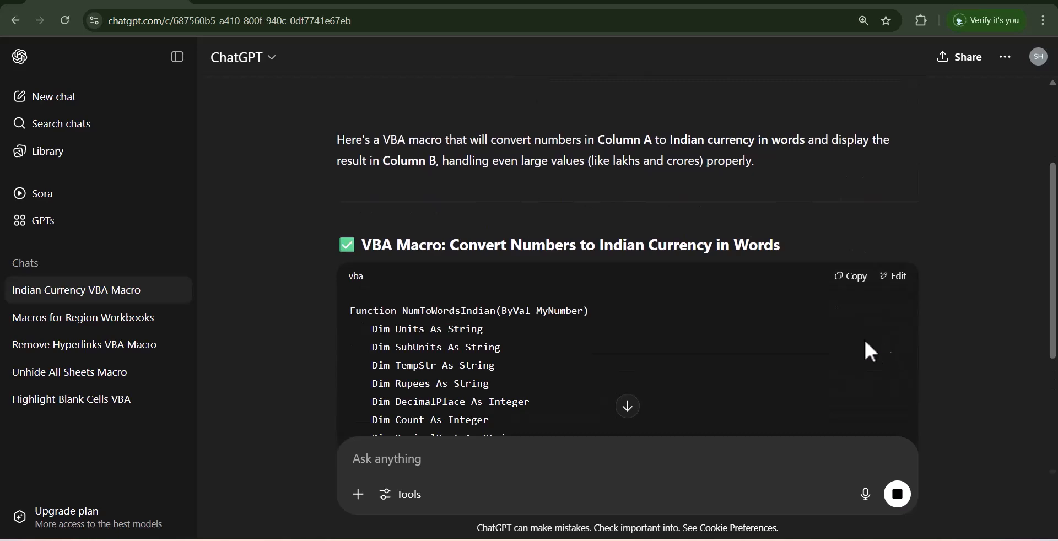
{"action": "scroll", "coordinate": [809, 335], "scroll_direction": "down", "scroll_amount": 4}
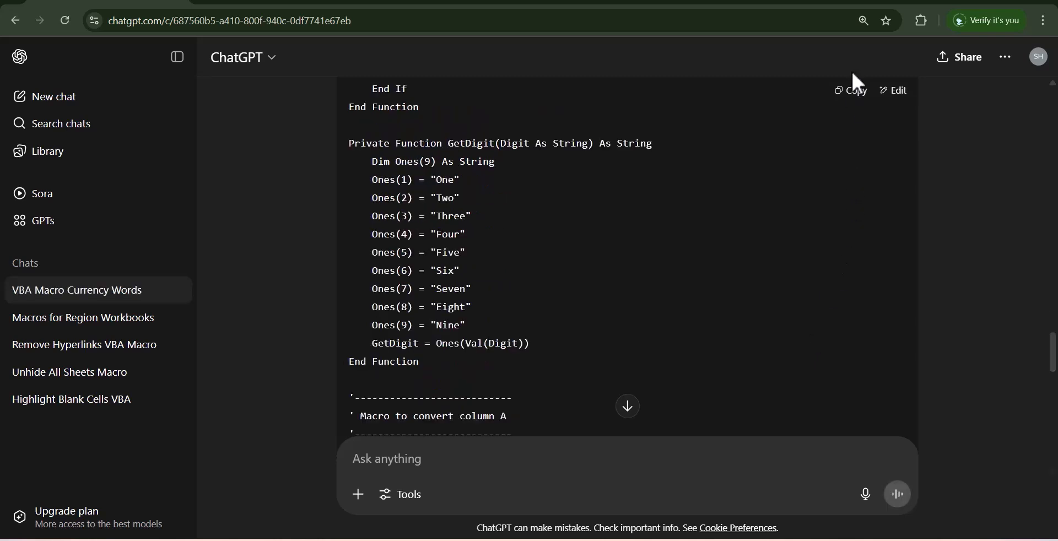
{"action": "left_click", "coordinate": [853, 91]}
Step: Switch to Excel, paste the currency-to-words code into a new module of the CurrencyWords workbook's VBA project, and review it up to the NumToWordsIndian function
{"action": "key", "text": "alt+Tab"}
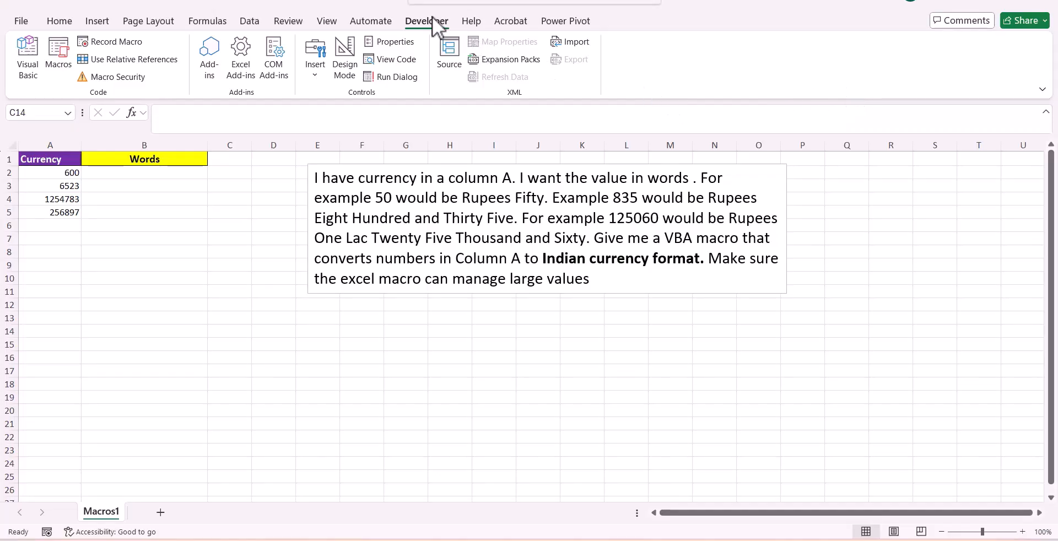
{"action": "left_click", "coordinate": [35, 45]}
{"action": "left_click", "coordinate": [39, 49]}
{"action": "left_click", "coordinate": [106, 7]}
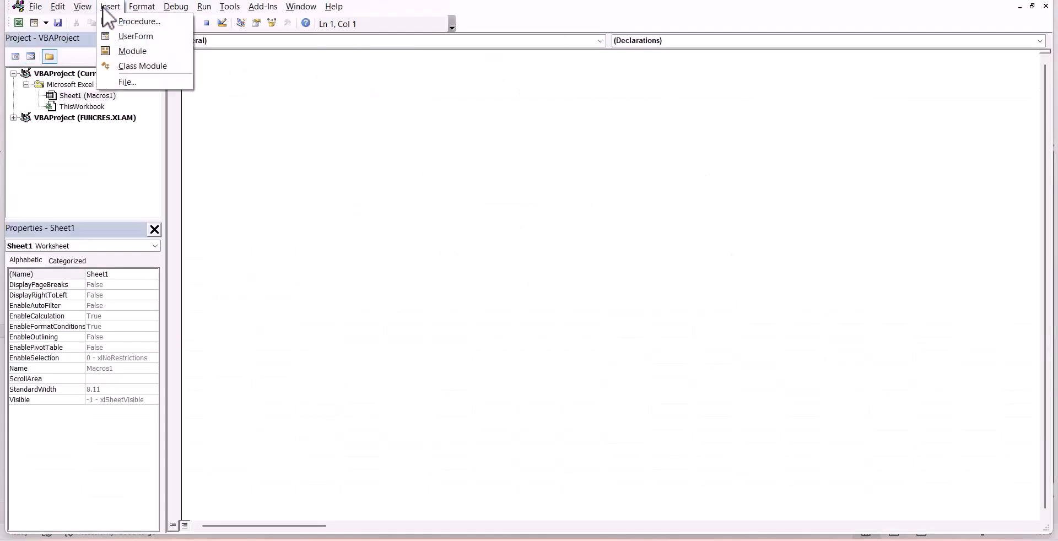
{"action": "left_click", "coordinate": [114, 51]}
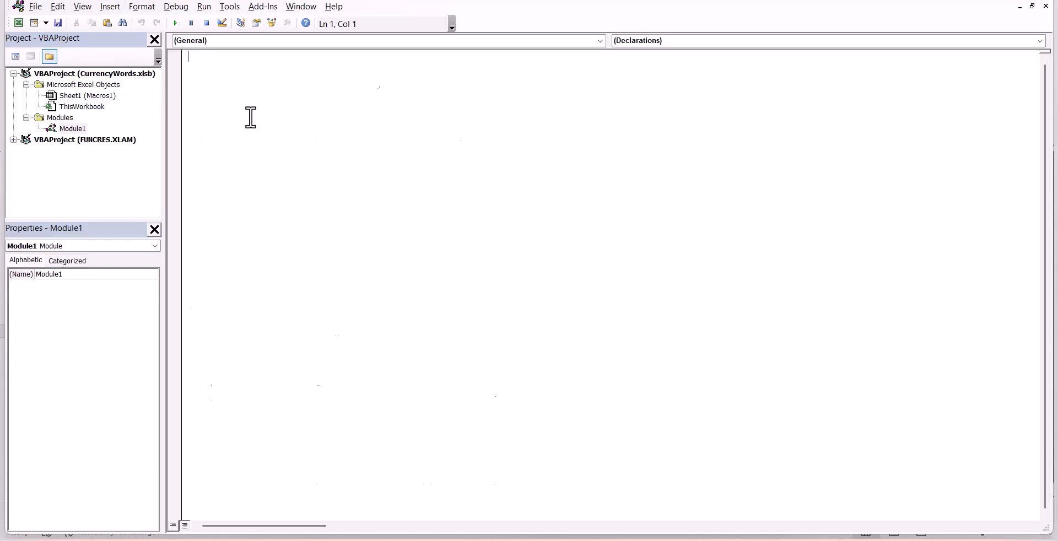
{"action": "key", "text": "ctrl+v"}
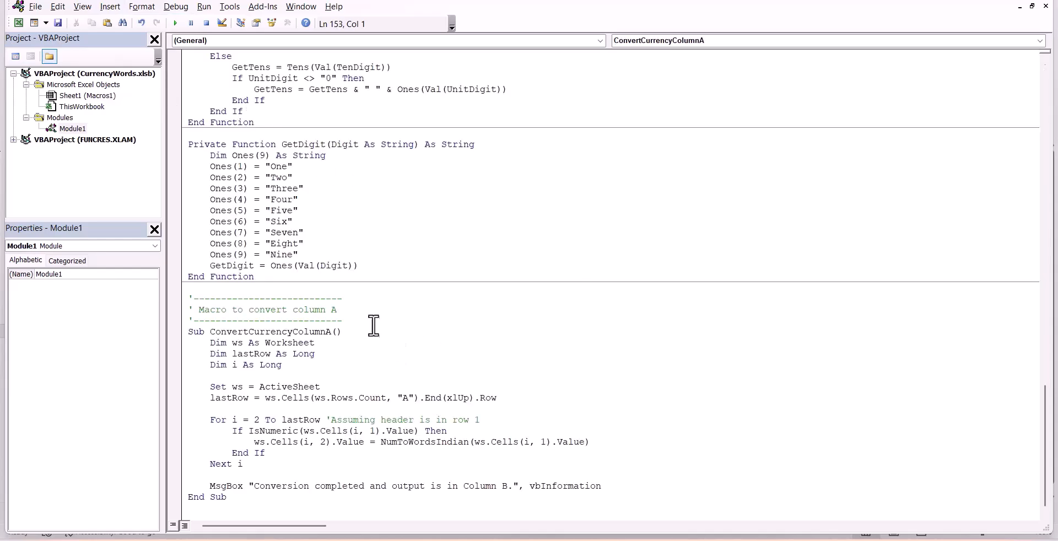
{"action": "scroll", "coordinate": [374, 327], "scroll_direction": "down", "scroll_amount": 1}
{"action": "scroll", "coordinate": [374, 342], "scroll_direction": "up", "scroll_amount": 4}
{"action": "scroll", "coordinate": [374, 353], "scroll_direction": "up", "scroll_amount": 20}
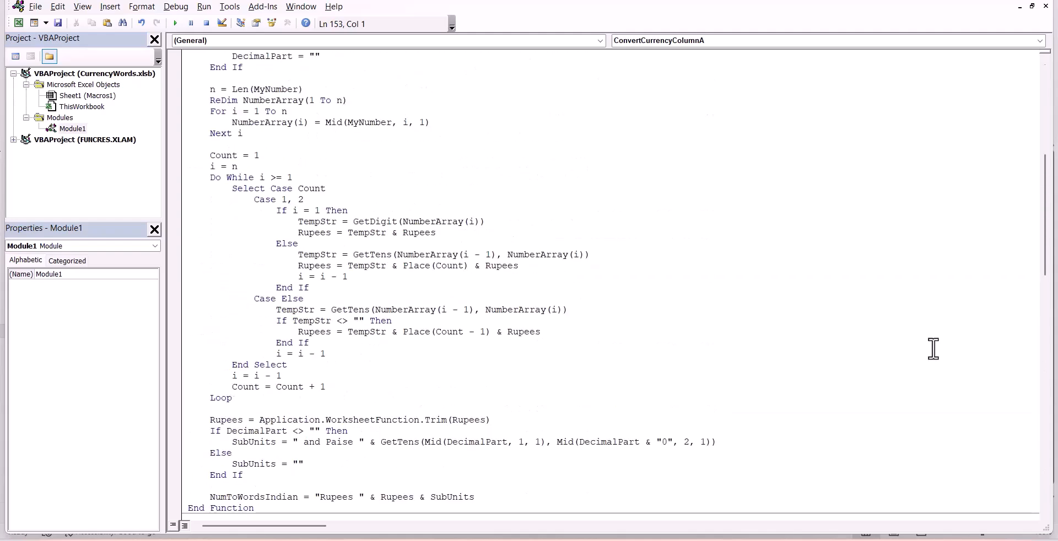
{"action": "left_click_drag", "start_coordinate": [1047, 251], "coordinate": [1049, 108]}
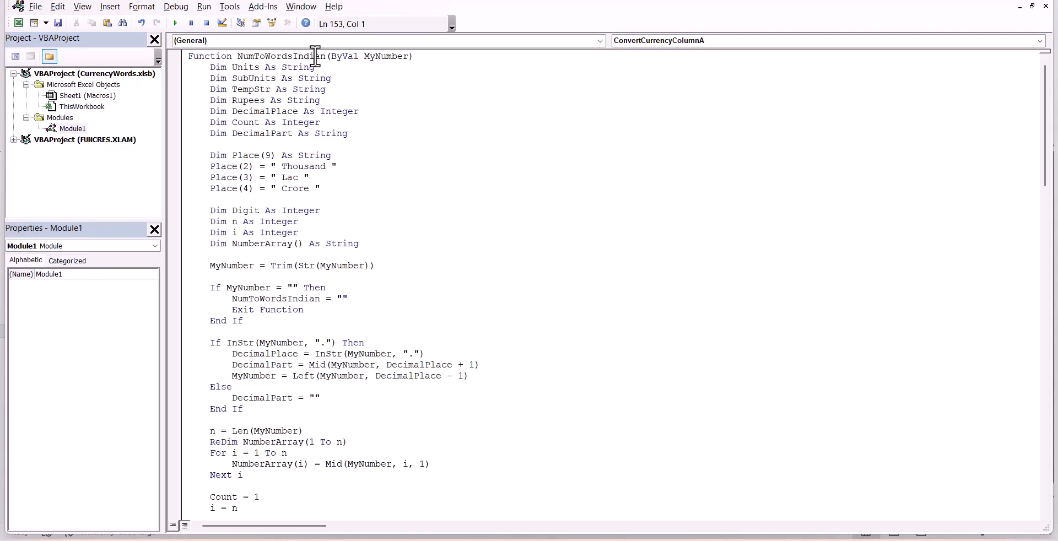
Step: Back on the worksheet, try the NumToWordsIndian function in B2 with A2 as its argument and fill it down to B5
{"action": "left_click", "coordinate": [18, 23]}
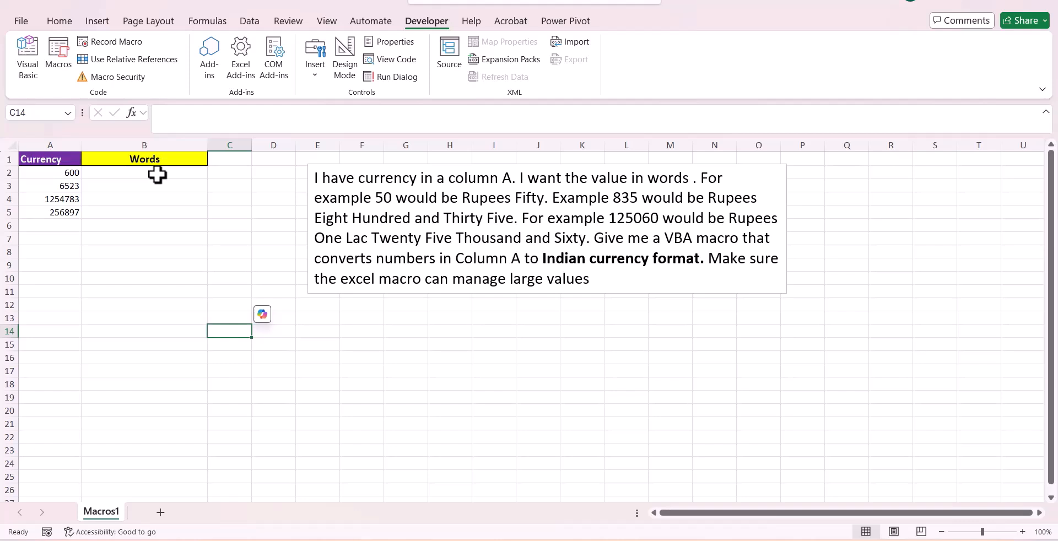
{"action": "left_click", "coordinate": [157, 175]}
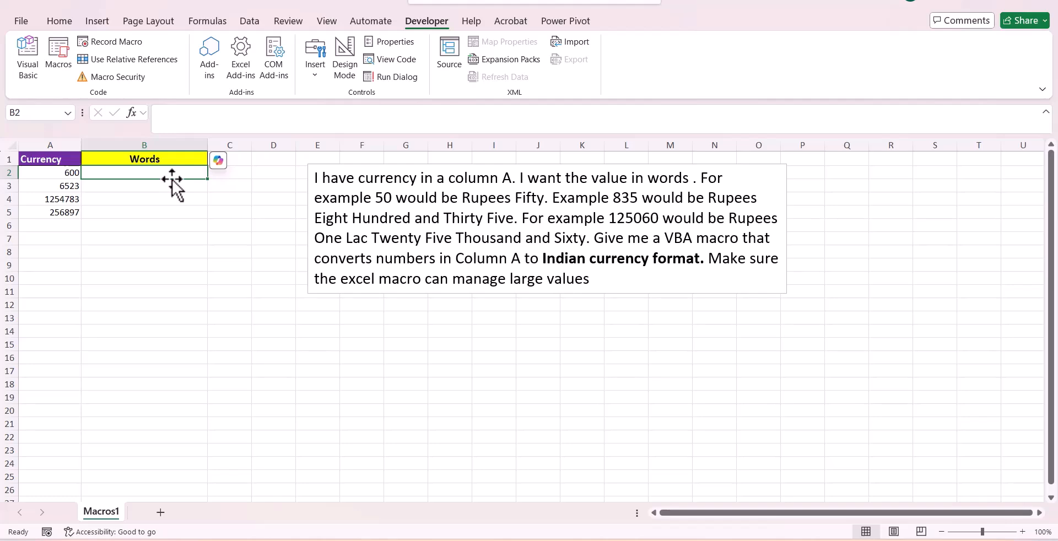
{"action": "type", "text": "=num"}
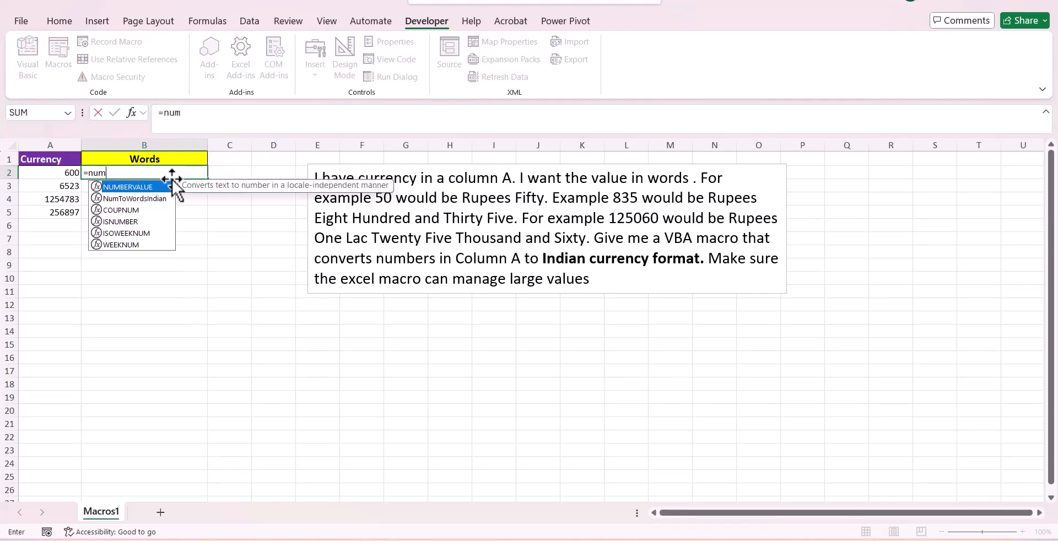
{"action": "key", "text": "Down"}
{"action": "key", "text": "Tab"}
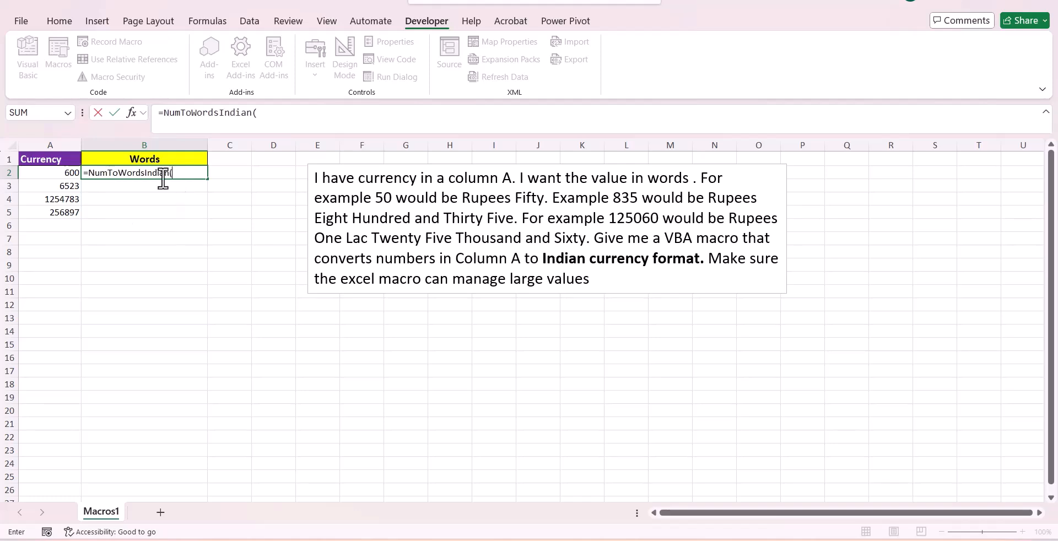
{"action": "left_click", "coordinate": [50, 173]}
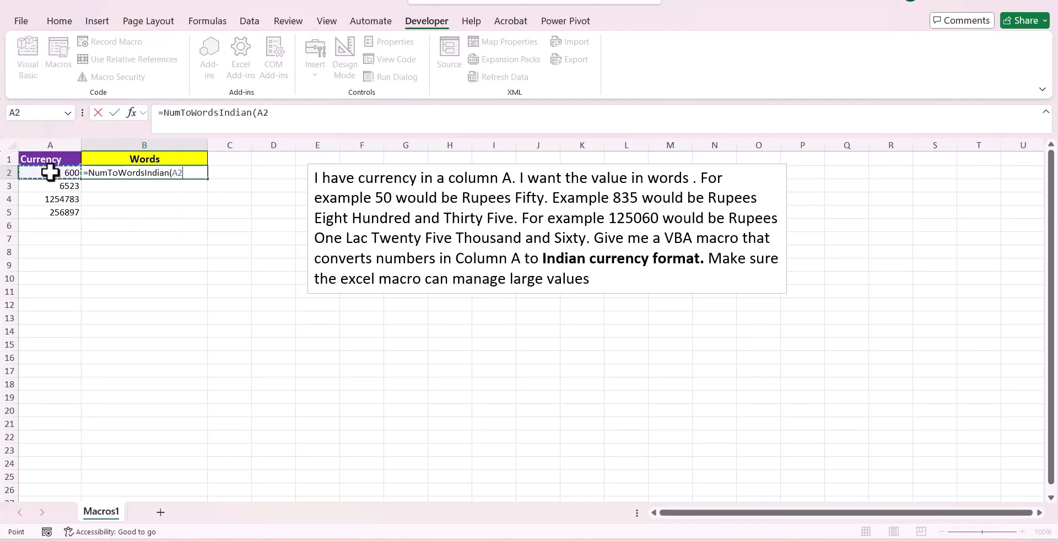
{"action": "type", "text": ")"}
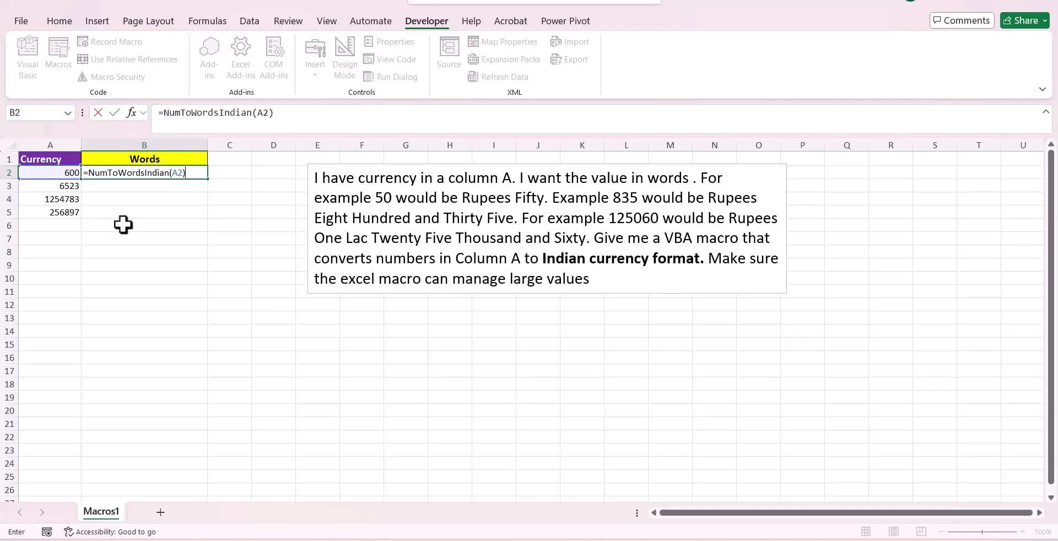
{"action": "key", "text": "Return"}
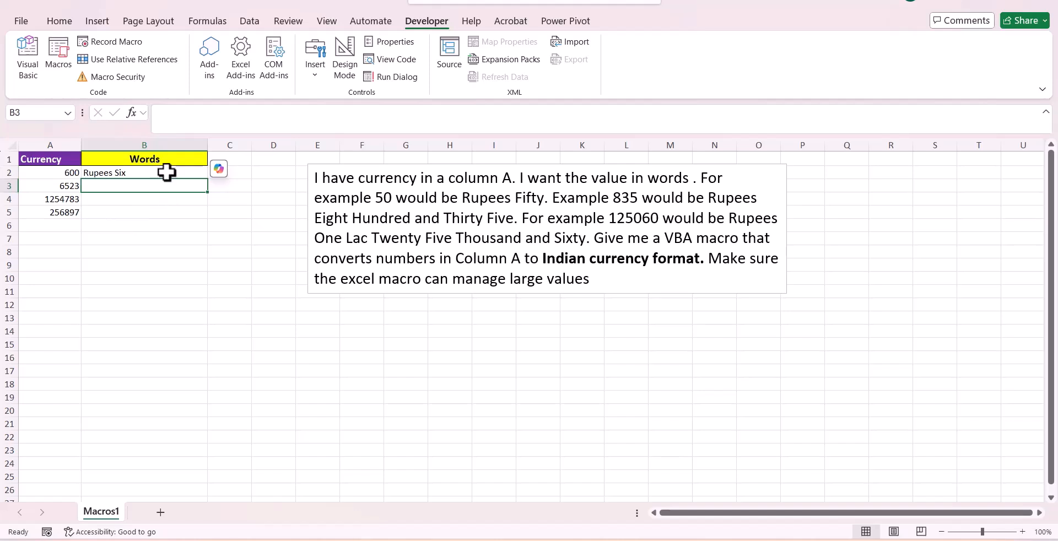
{"action": "left_click", "coordinate": [167, 172]}
{"action": "left_click_drag", "start_coordinate": [208, 179], "coordinate": [205, 217]}
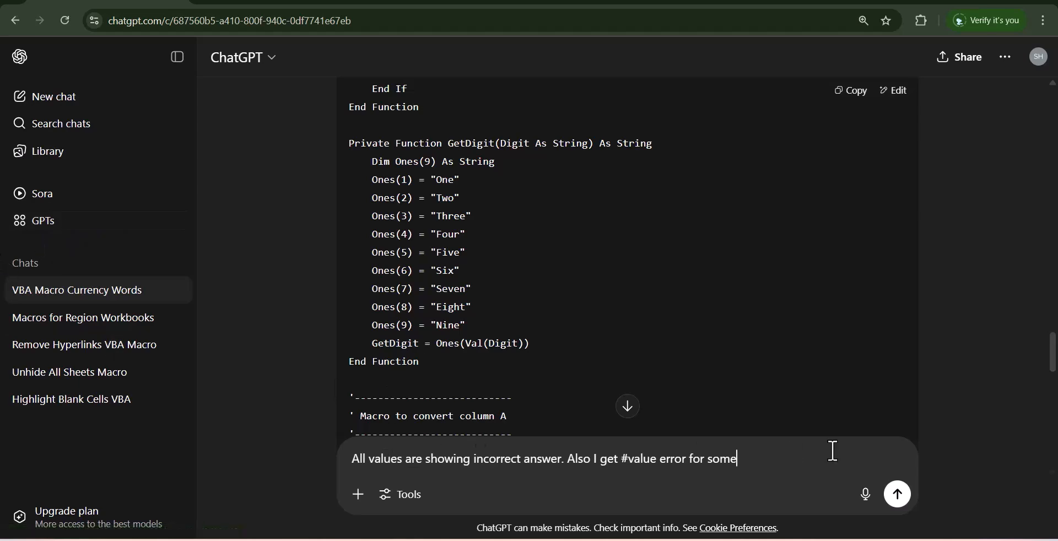
Step: Switch to ChatGPT, report that all values are incorrect and some give a #value error, and copy the updated VBA code
{"action": "left_click", "coordinate": [899, 495]}
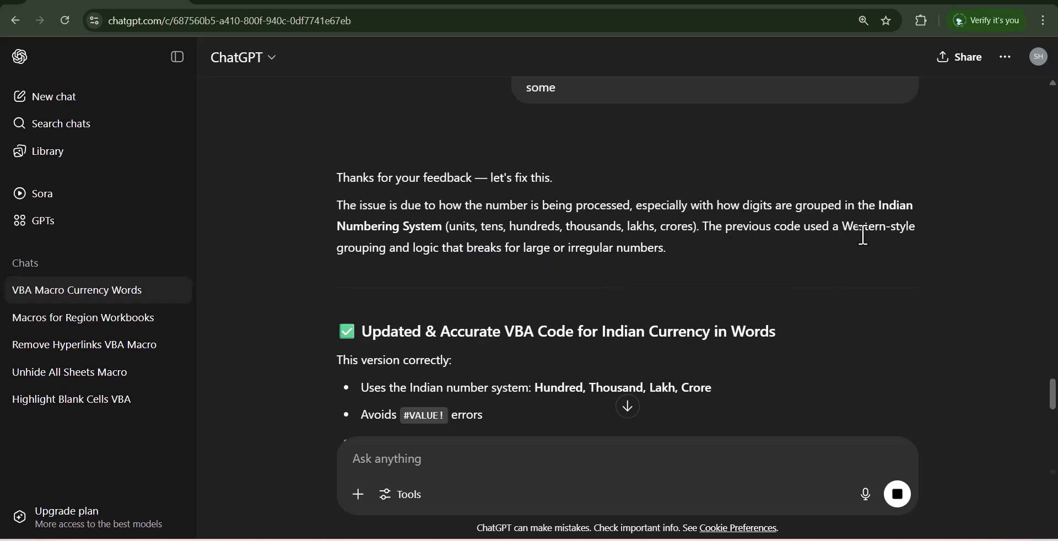
{"action": "scroll", "coordinate": [863, 235], "scroll_direction": "down", "scroll_amount": 2}
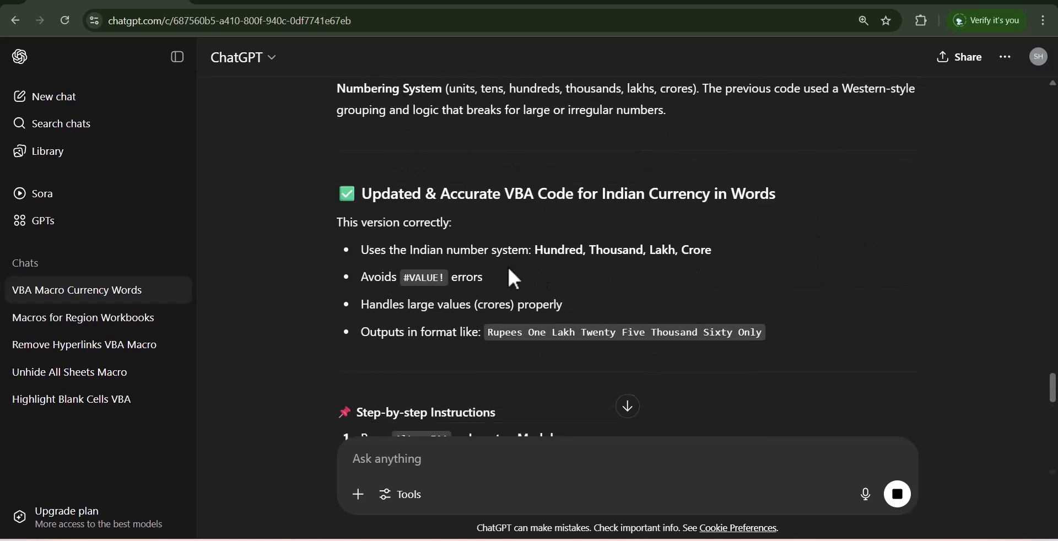
{"action": "scroll", "coordinate": [508, 322], "scroll_direction": "down", "scroll_amount": 10}
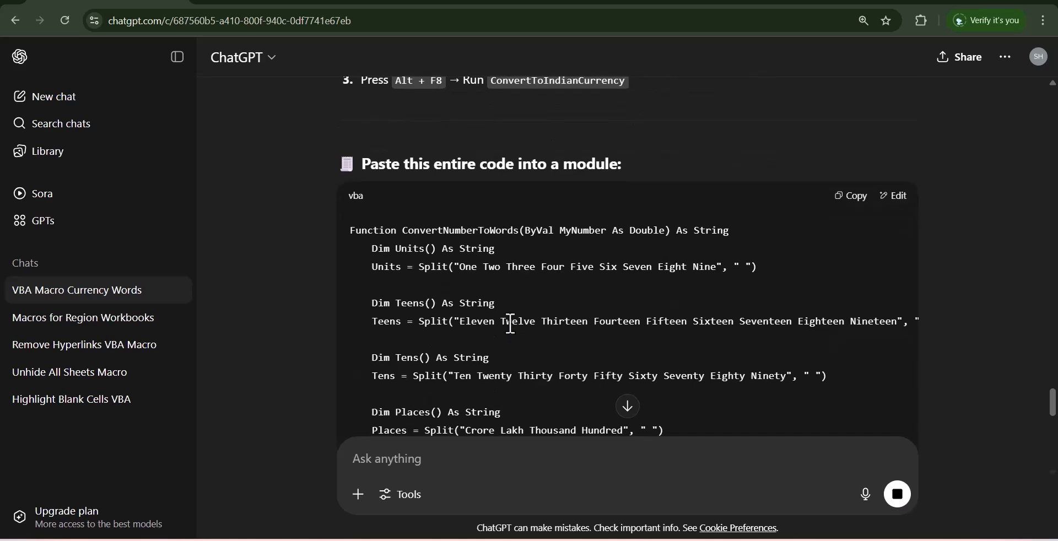
{"action": "scroll", "coordinate": [510, 321], "scroll_direction": "up", "scroll_amount": 1}
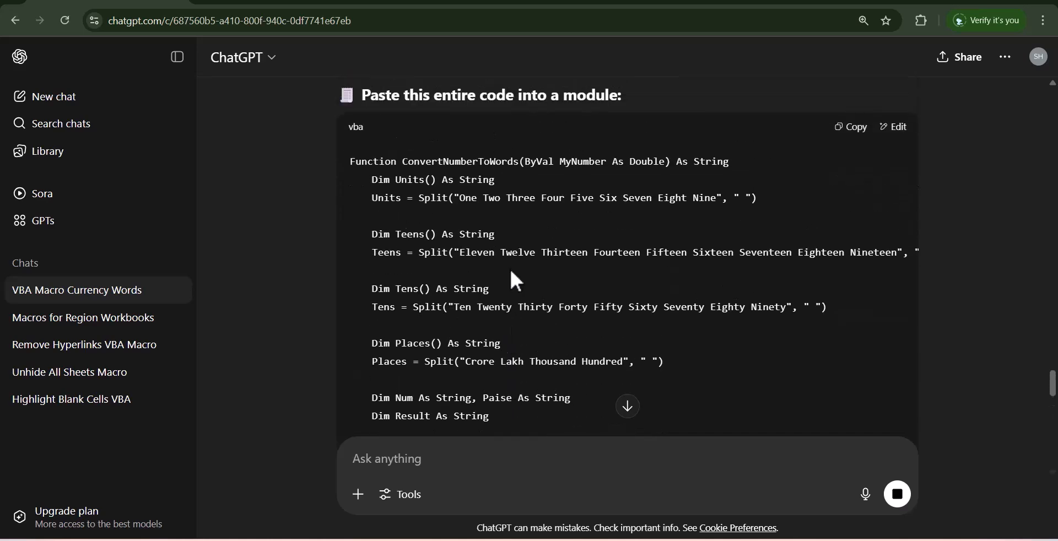
{"action": "scroll", "coordinate": [511, 273], "scroll_direction": "down", "scroll_amount": 15}
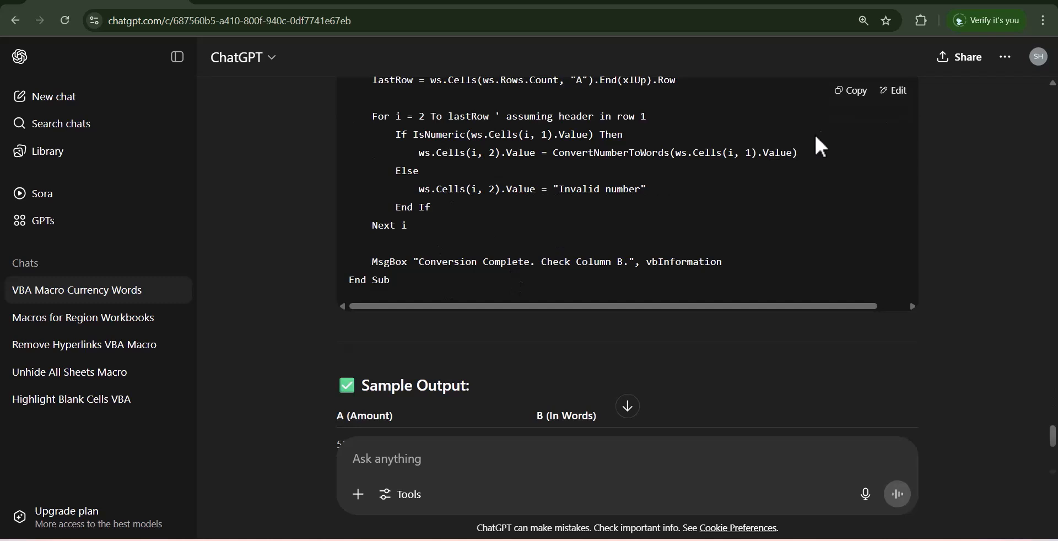
{"action": "left_click", "coordinate": [852, 91]}
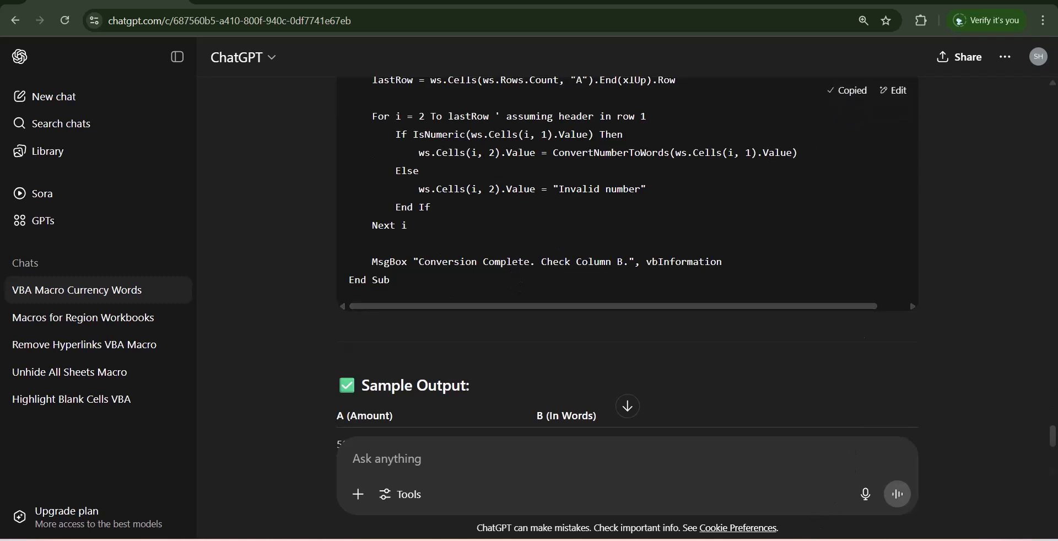
Step: Switch to Excel's VBA editor, paste the updated code into the empty Module1, and review it back to the ConvertNumberToWords function
{"action": "left_click", "coordinate": [772, 488]}
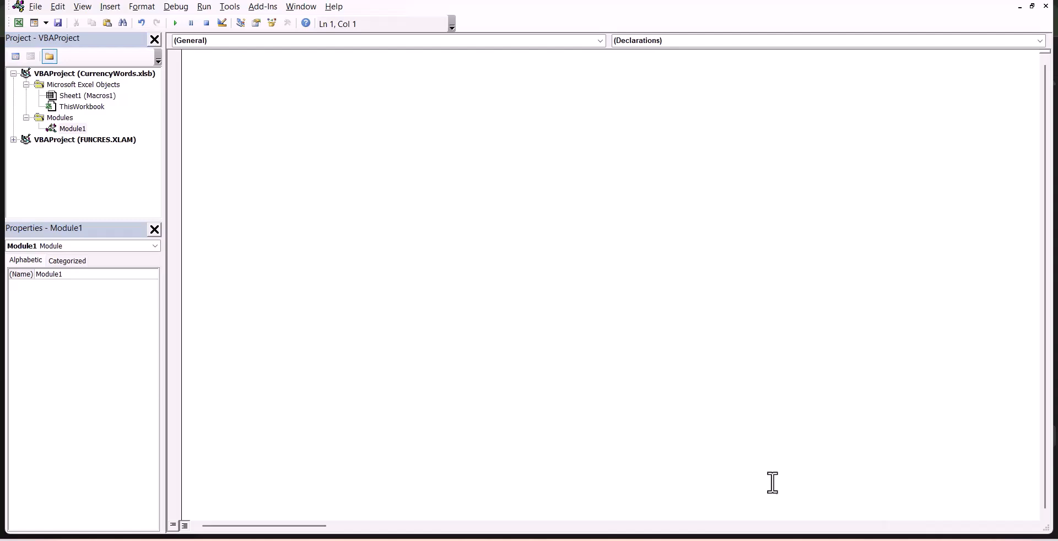
{"action": "key", "text": "ctrl+v"}
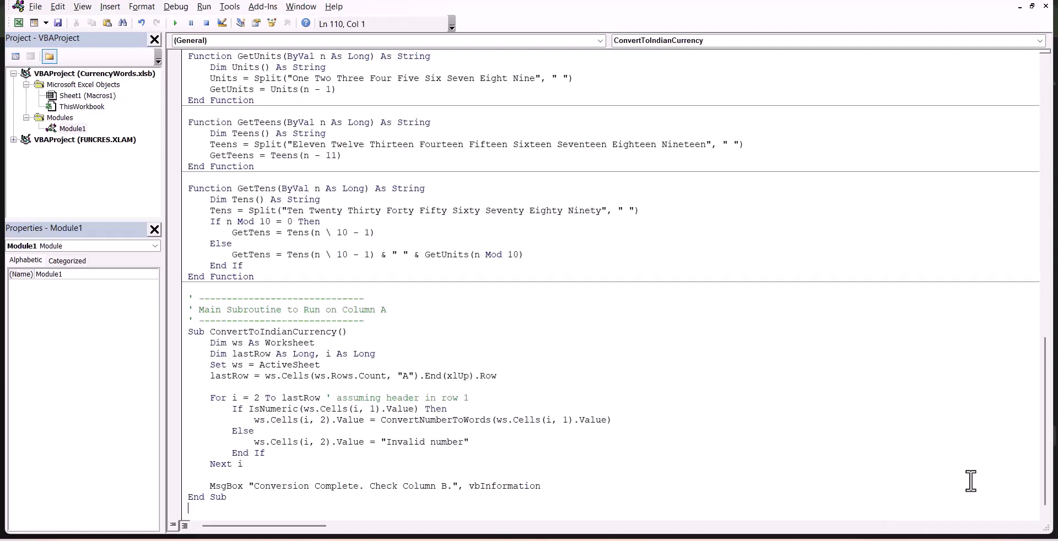
{"action": "left_click_drag", "start_coordinate": [1046, 433], "coordinate": [1003, 80]}
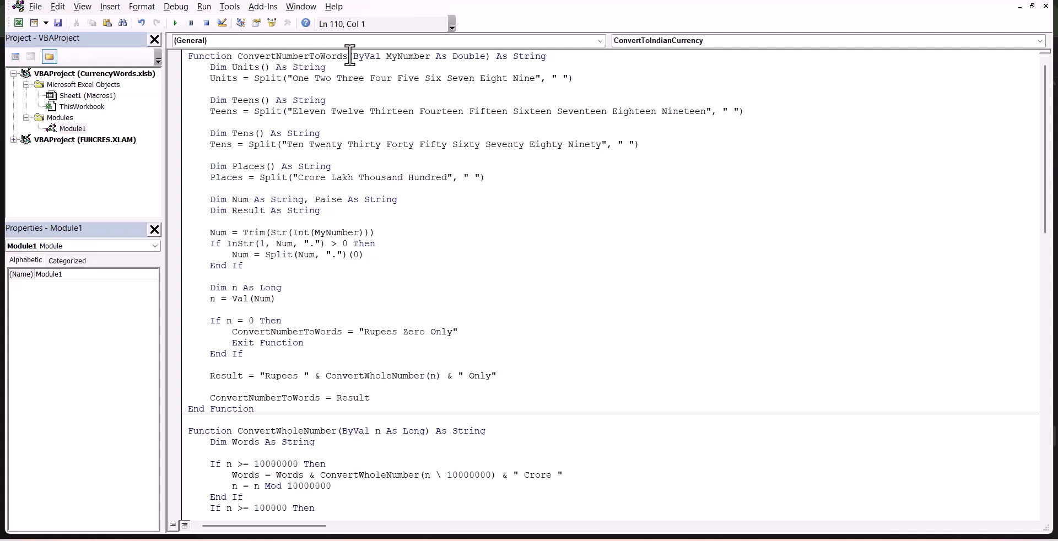
Step: Back on the Macros1 sheet, enter the formula =ConvertNumberToWords(A2) in cell B2
{"action": "left_click", "coordinate": [19, 24]}
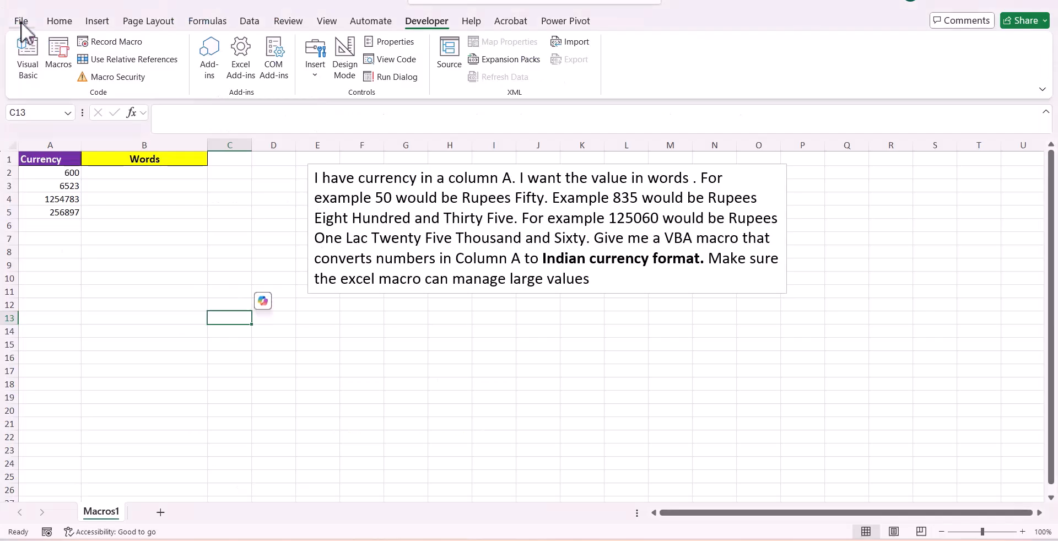
{"action": "left_click", "coordinate": [125, 173]}
{"action": "type", "text": "="}
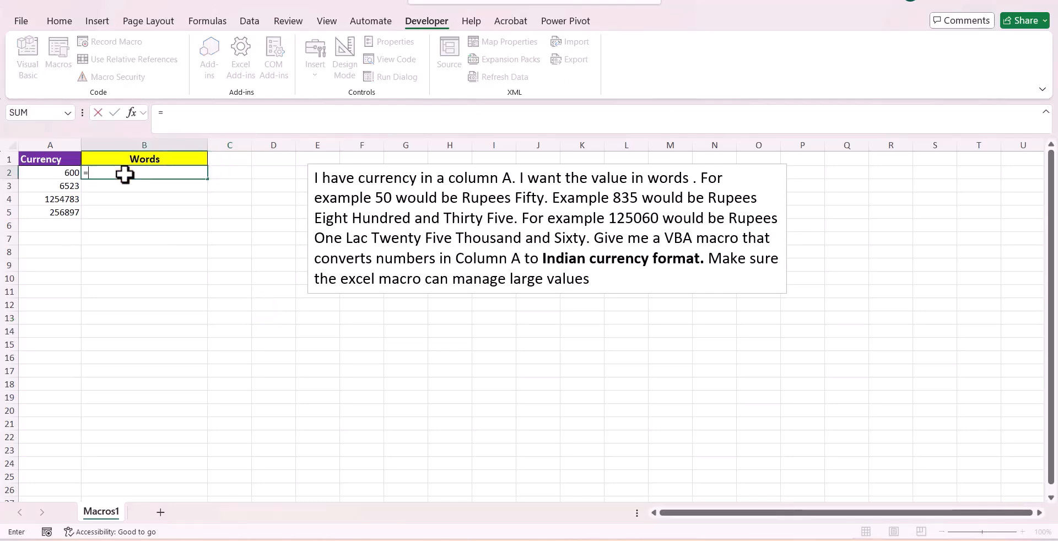
{"action": "type", "text": "con"}
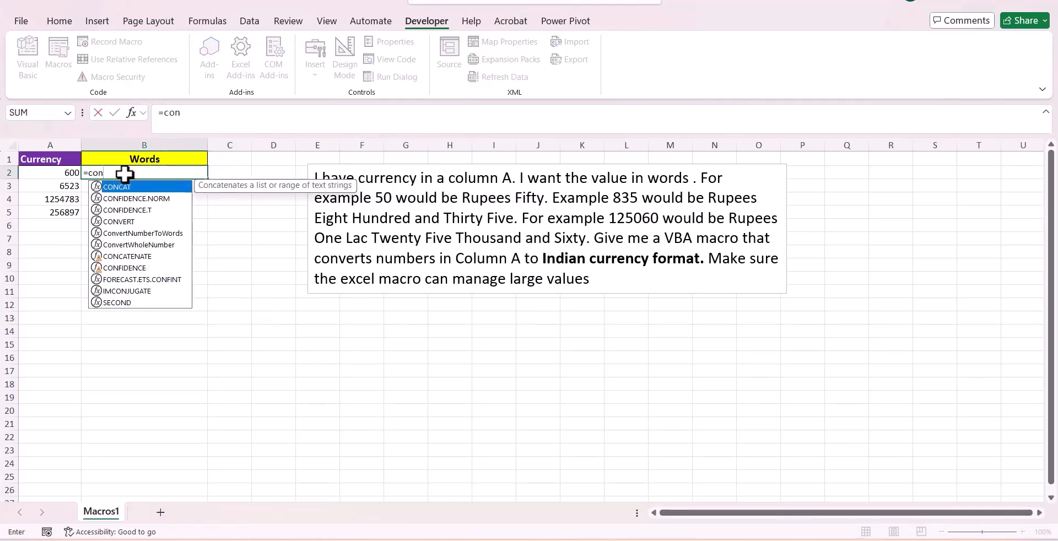
{"action": "double_click", "coordinate": [164, 233]}
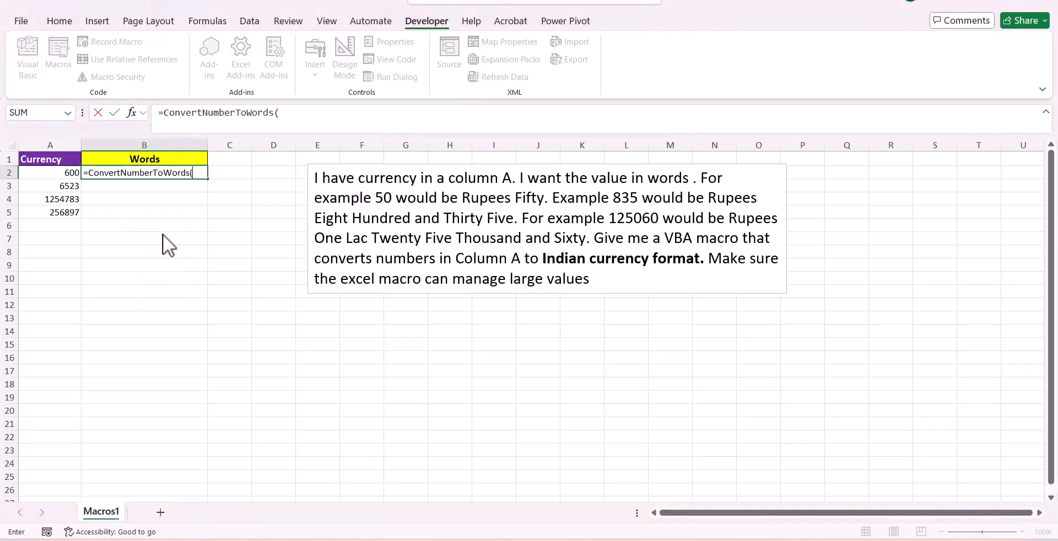
{"action": "left_click", "coordinate": [65, 175]}
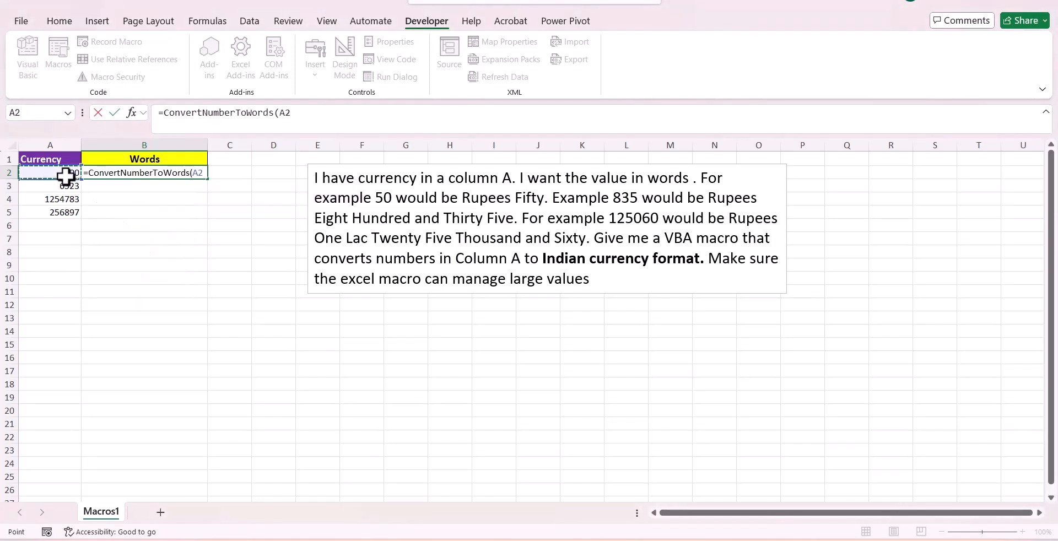
{"action": "type", "text": ")"}
{"action": "key", "text": "Return"}
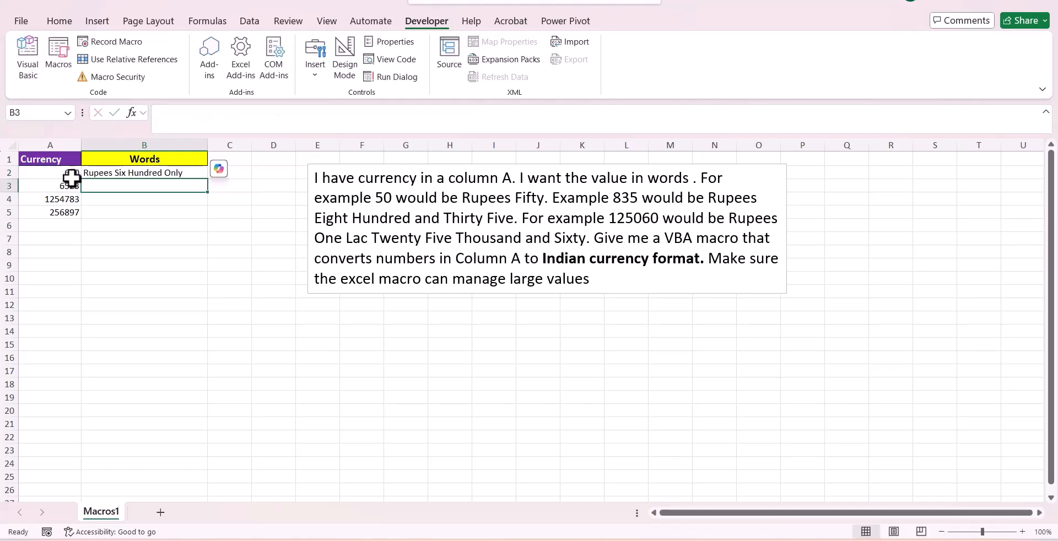
Step: Fill the B2 formula down to B5, and autofit column B once the row 3 result is filled in
{"action": "left_click", "coordinate": [184, 173]}
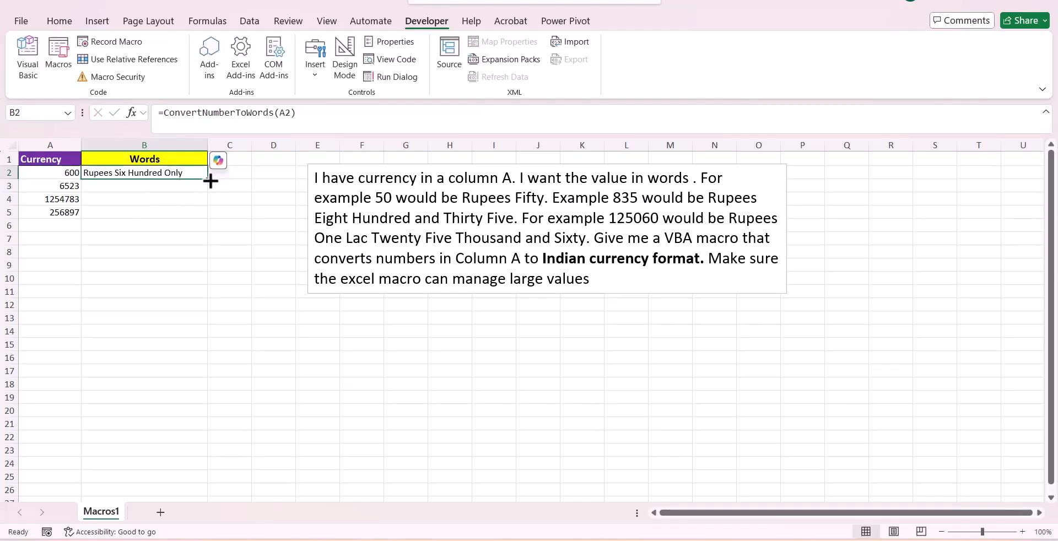
{"action": "left_click_drag", "start_coordinate": [209, 180], "coordinate": [213, 189]}
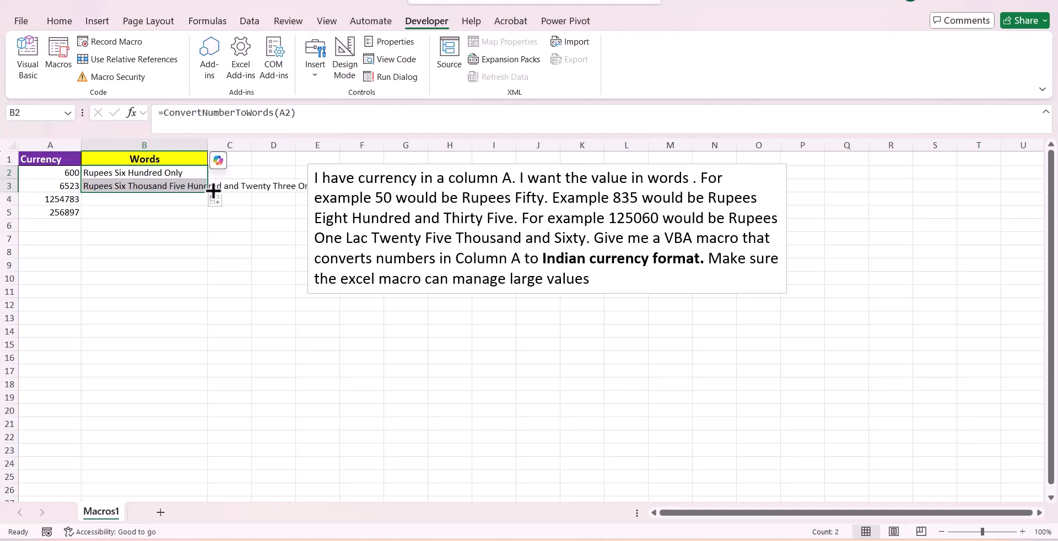
{"action": "double_click", "coordinate": [207, 146]}
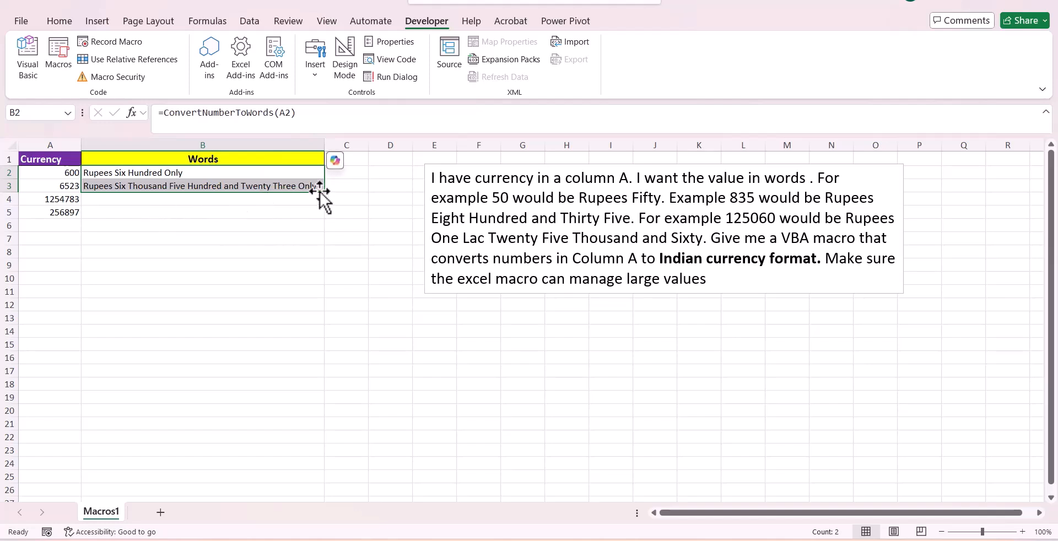
{"action": "left_click_drag", "start_coordinate": [326, 194], "coordinate": [330, 210]}
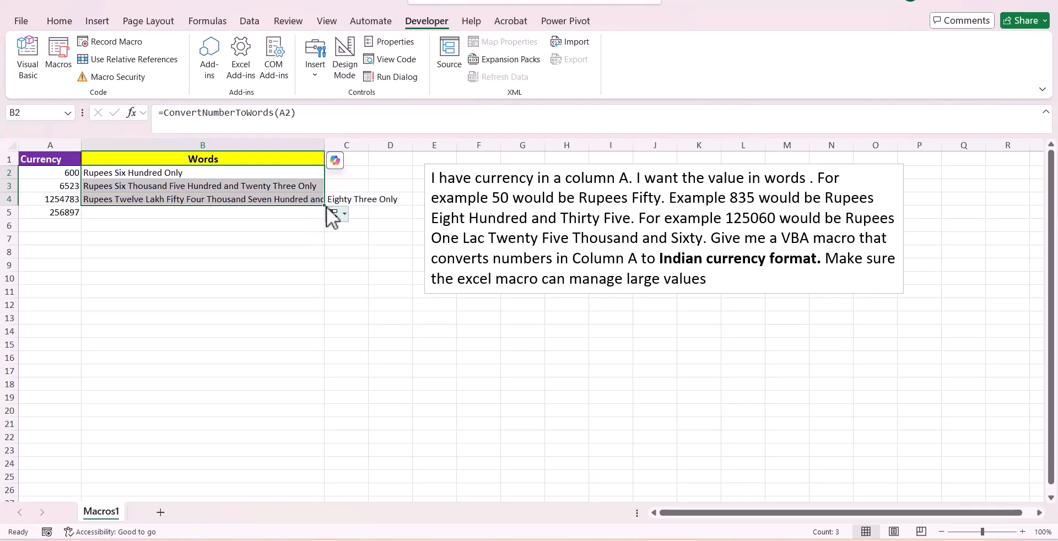
{"action": "left_click_drag", "start_coordinate": [326, 206], "coordinate": [327, 218]}
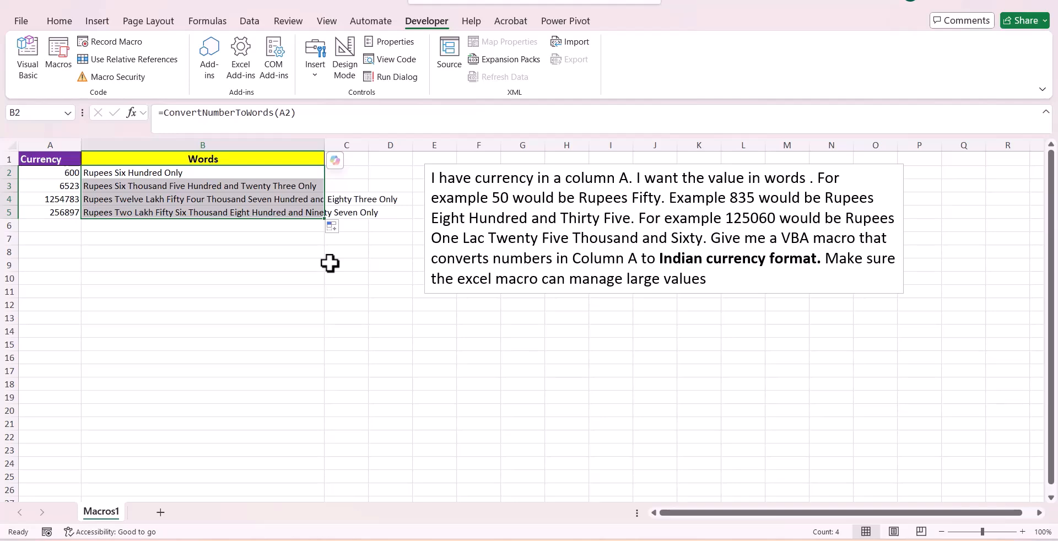
Step: Switch to ChatGPT, ask for a macro creating two pivot tables, sum of sales by Region and by Category, and copy its code
{"action": "key", "text": "alt+Tab"}
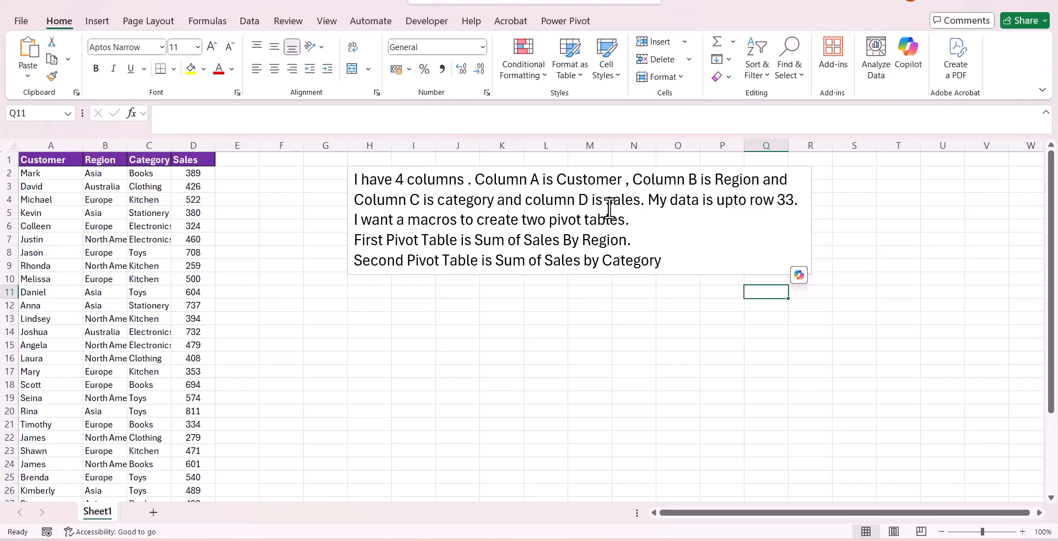
{"action": "key", "text": "alt+Tab"}
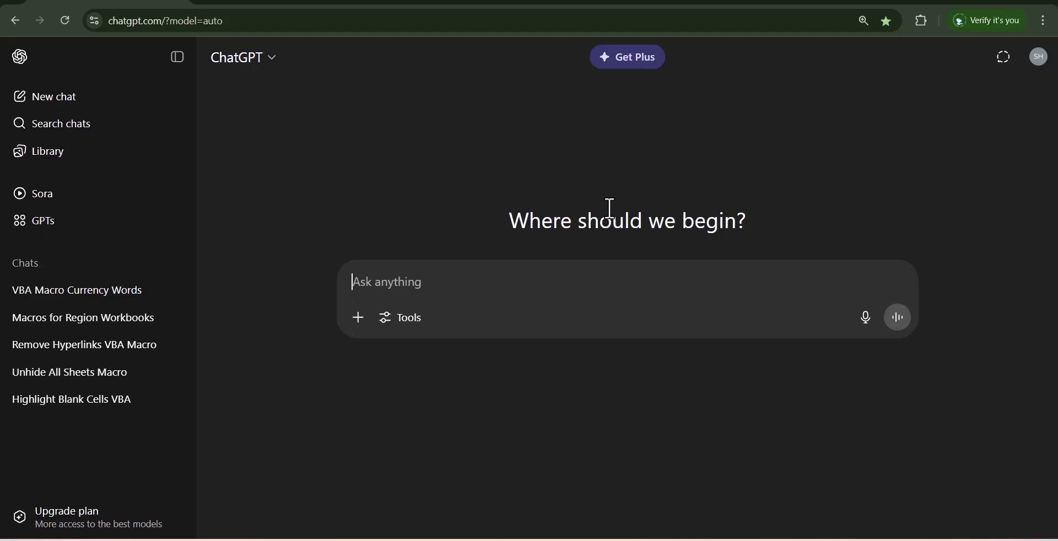
{"action": "key", "text": "ctrl+v"}
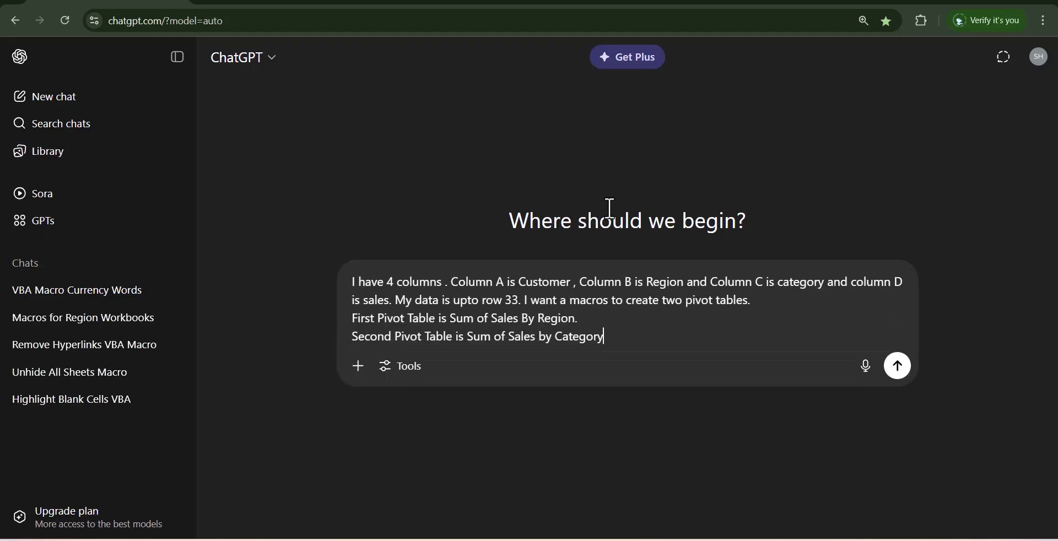
{"action": "left_click", "coordinate": [900, 369]}
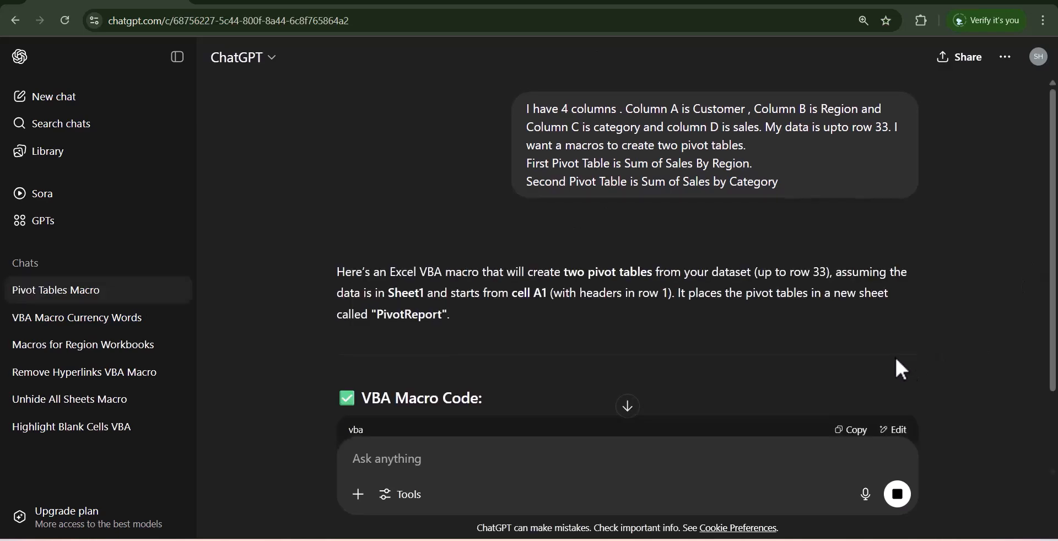
{"action": "scroll", "coordinate": [870, 349], "scroll_direction": "down", "scroll_amount": 3}
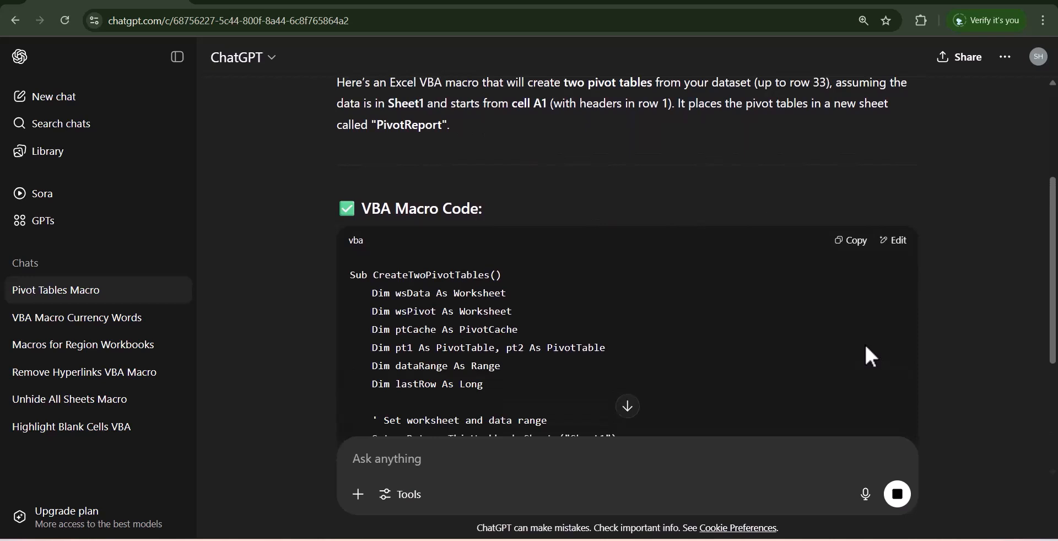
{"action": "scroll", "coordinate": [866, 347], "scroll_direction": "down", "scroll_amount": 1}
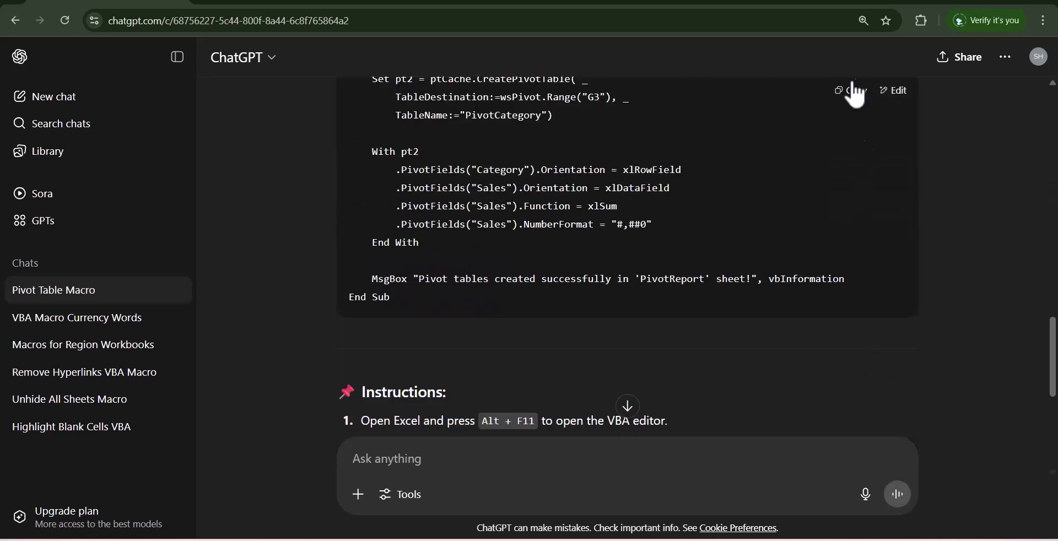
{"action": "left_click", "coordinate": [853, 91]}
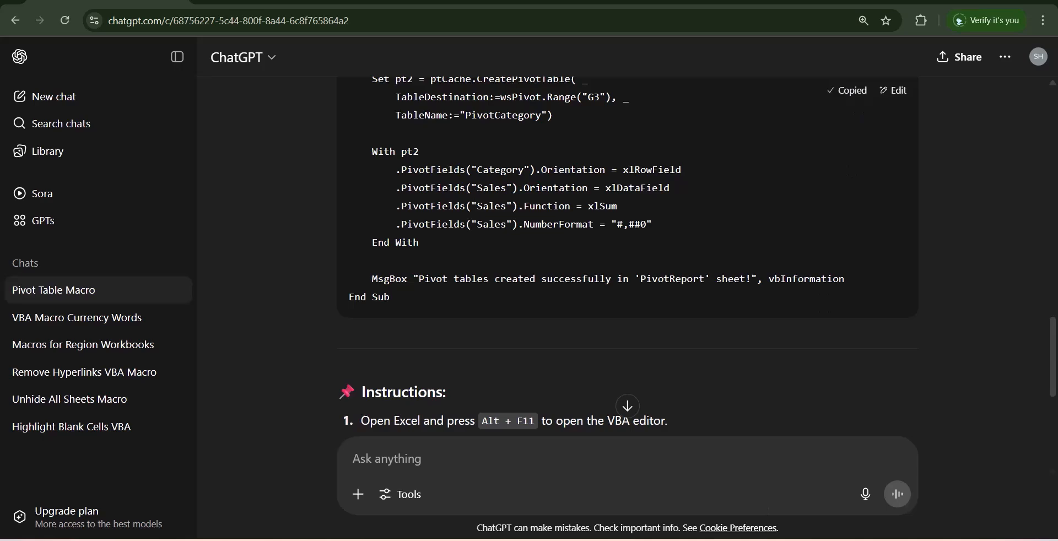
Step: Switch to Excel, open the VBA editor, and paste the copied CreateTwoPivotTables code into a newly inserted module
{"action": "key", "text": "alt+Tab"}
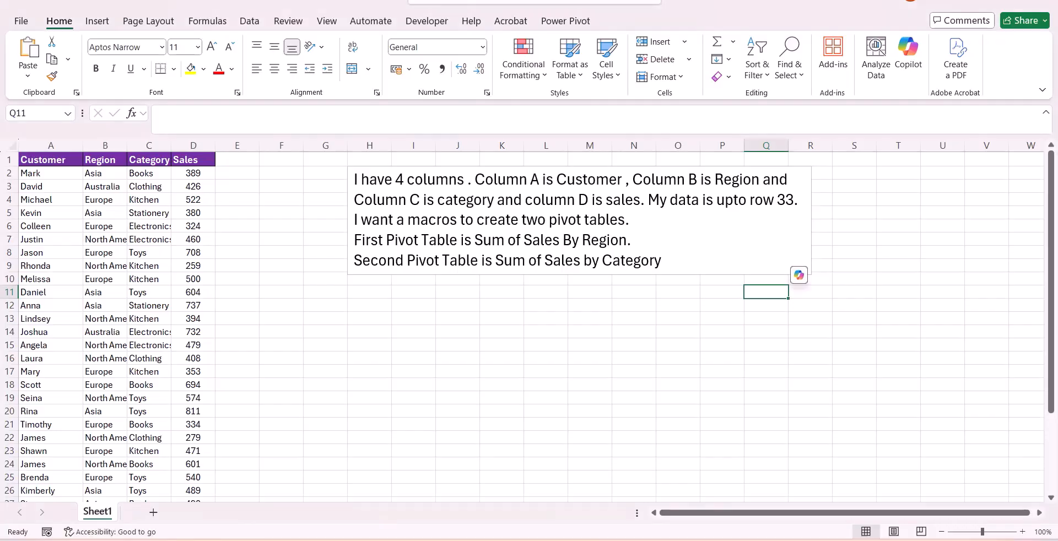
{"action": "left_click", "coordinate": [417, 22]}
{"action": "left_click", "coordinate": [26, 55]}
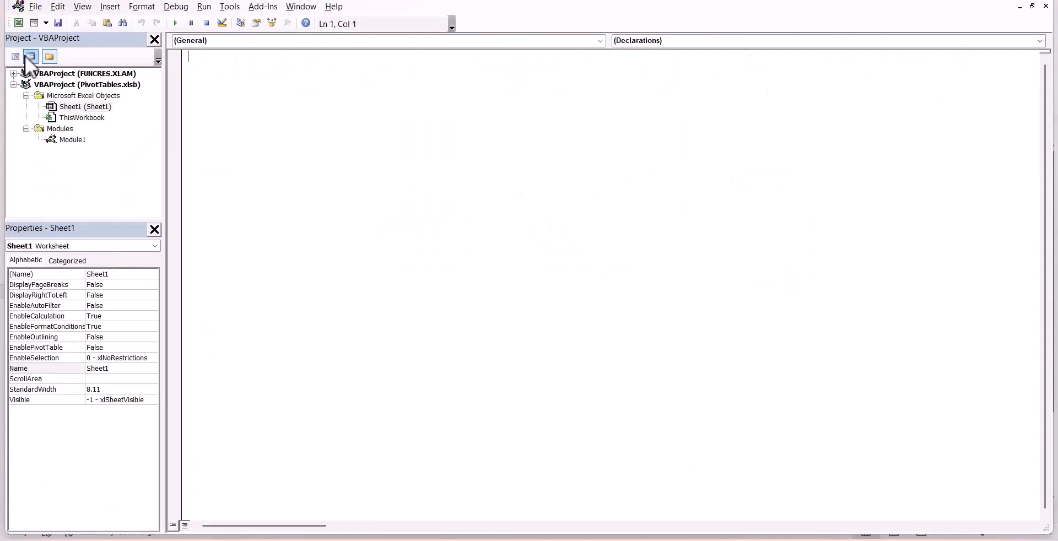
{"action": "left_click", "coordinate": [111, 7]}
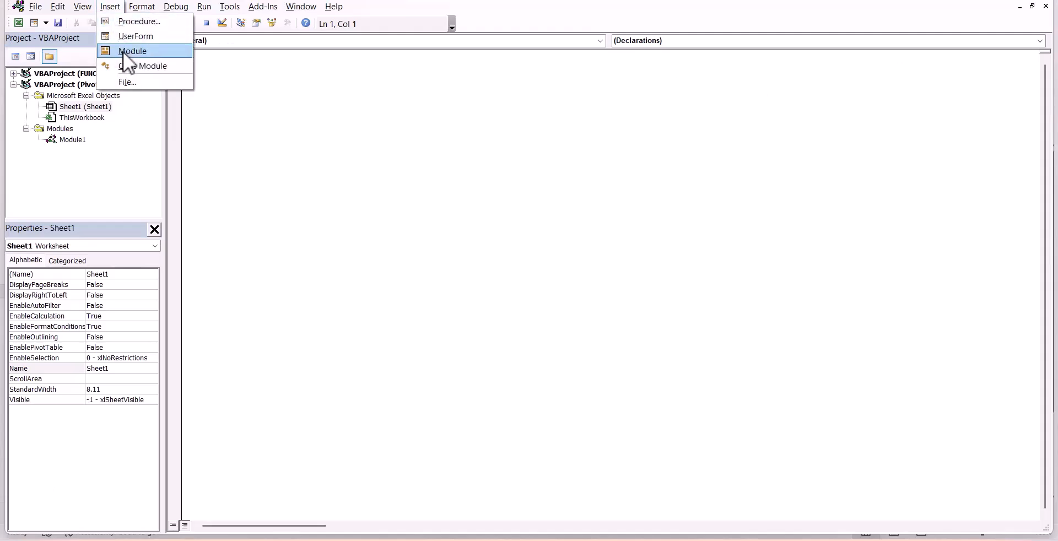
{"action": "left_click", "coordinate": [124, 52]}
{"action": "key", "text": "ctrl+v"}
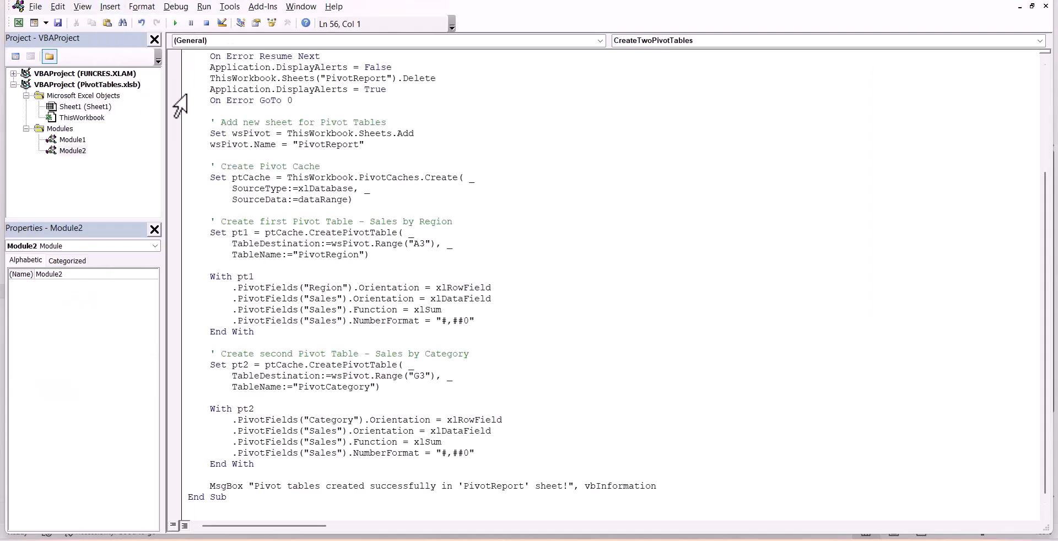
{"action": "scroll", "coordinate": [393, 243], "scroll_direction": "up", "scroll_amount": 3}
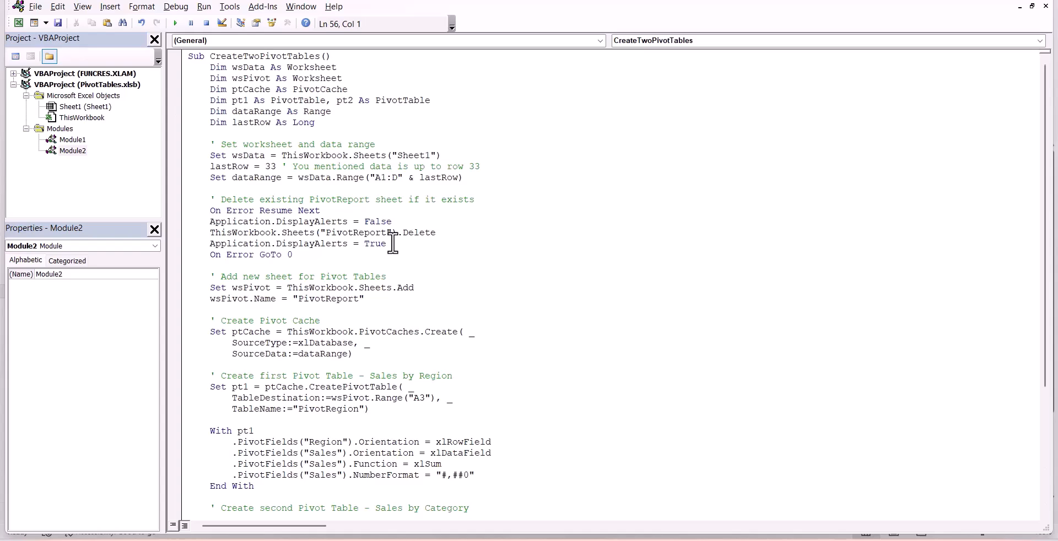
Step: Draw a form button on Sheet1 between the data and the text box, assign the CreateTwoPivotTables macro to it, and run it
{"action": "left_click", "coordinate": [18, 21]}
{"action": "left_click", "coordinate": [280, 202]}
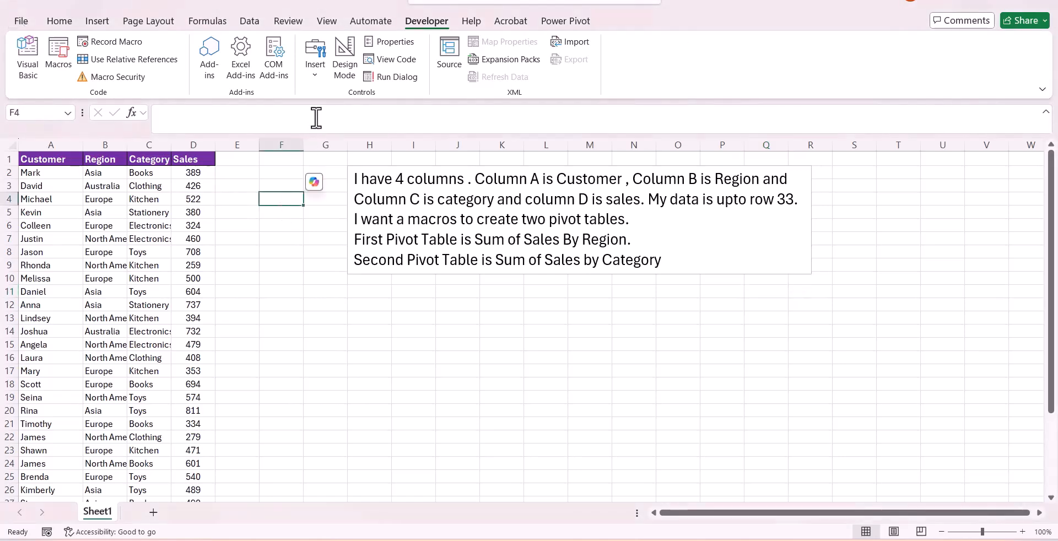
{"action": "left_click", "coordinate": [310, 78]}
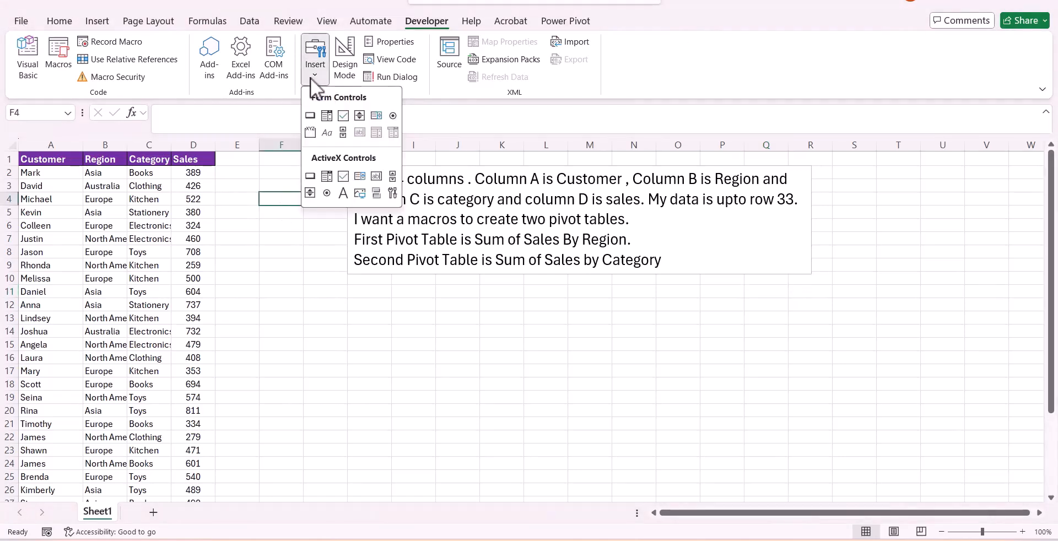
{"action": "left_click", "coordinate": [320, 116]}
{"action": "left_click_drag", "start_coordinate": [245, 182], "coordinate": [324, 207]}
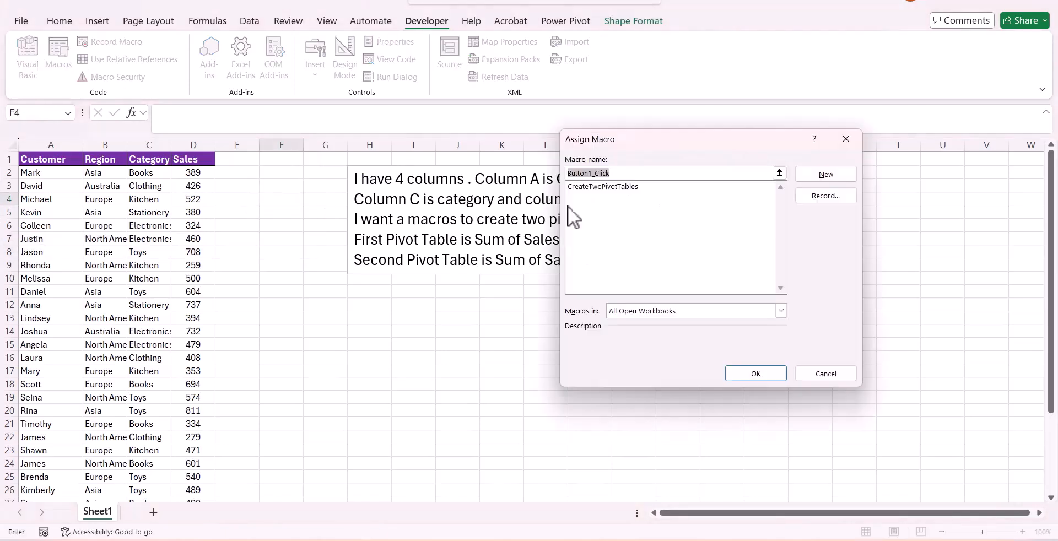
{"action": "left_click", "coordinate": [631, 188]}
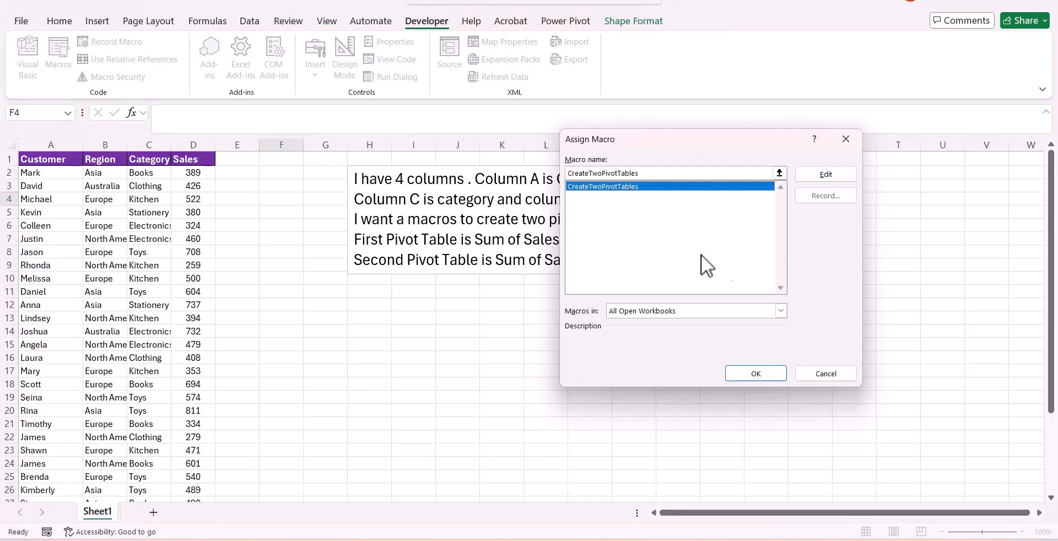
{"action": "left_click", "coordinate": [755, 374]}
{"action": "left_click", "coordinate": [641, 397]}
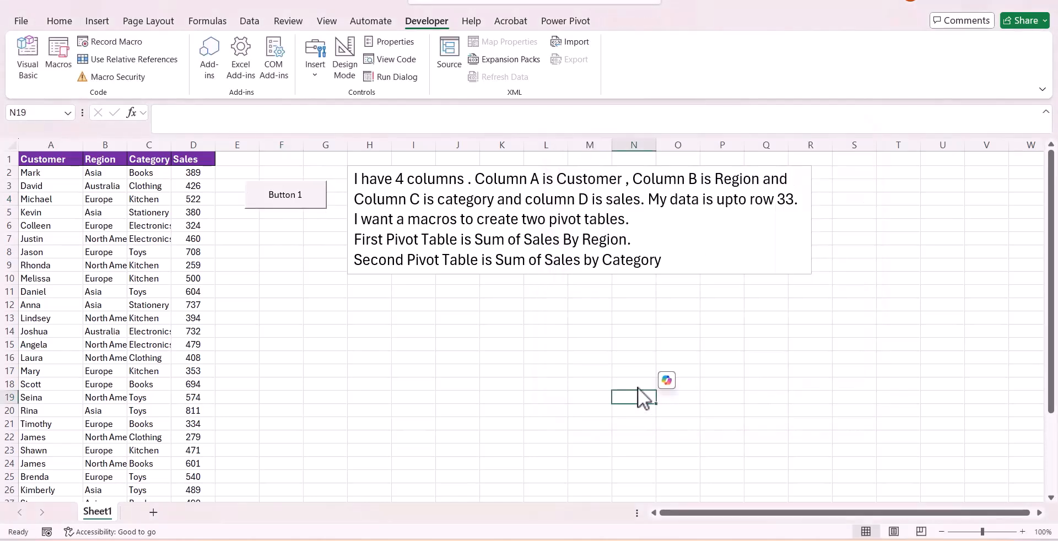
{"action": "left_click", "coordinate": [300, 195]}
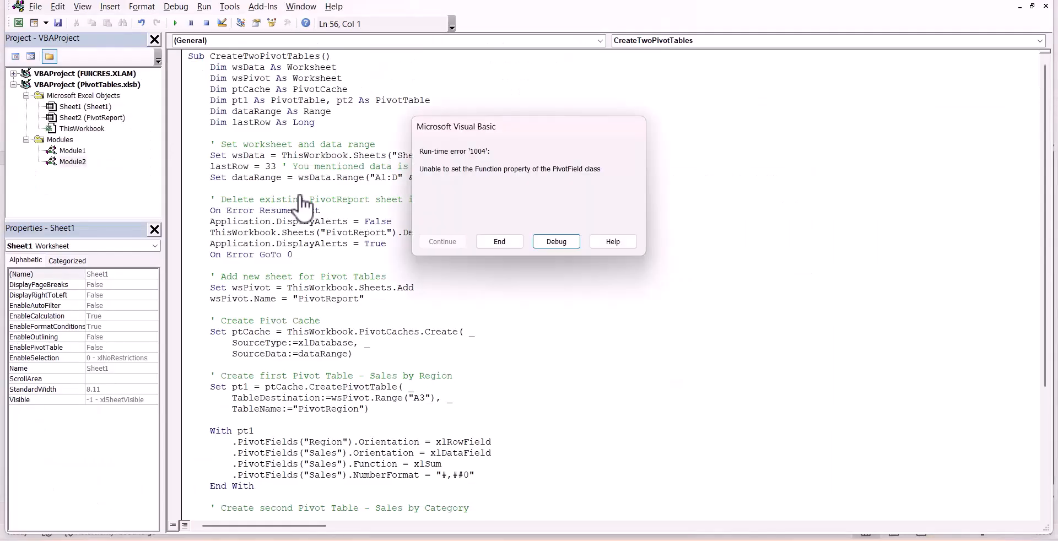
Step: Switch to ChatGPT, report the error "Unable to set the function property of the PivotField Class", and copy the corrected macro code
{"action": "key", "text": "alt+Tab"}
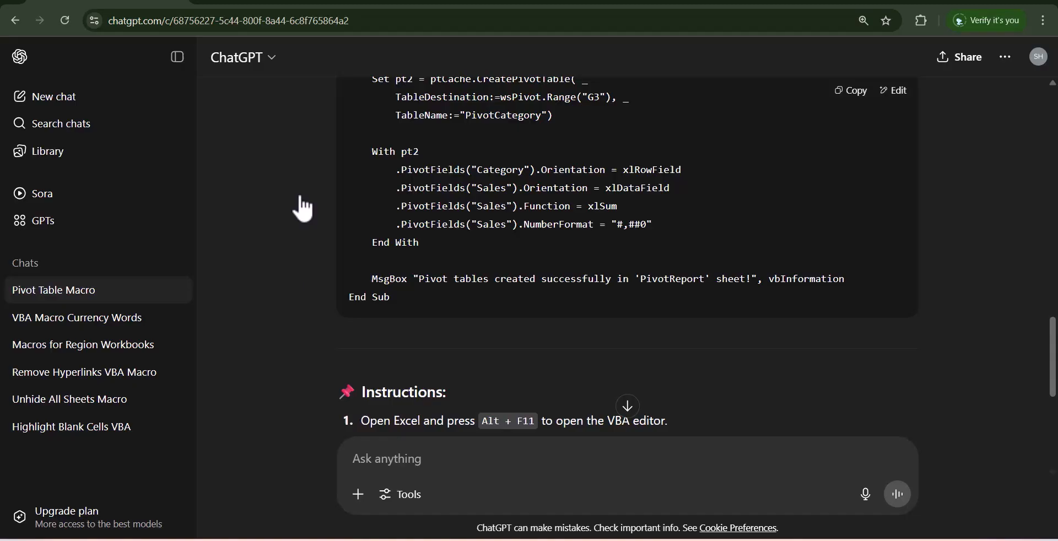
{"action": "left_click", "coordinate": [390, 457]}
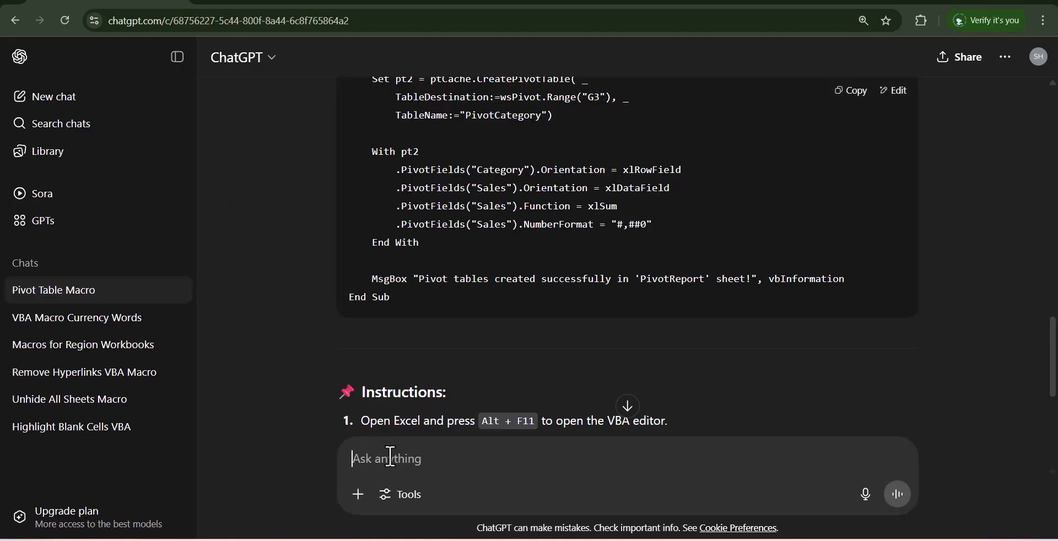
{"action": "key", "text": "ctrl+v"}
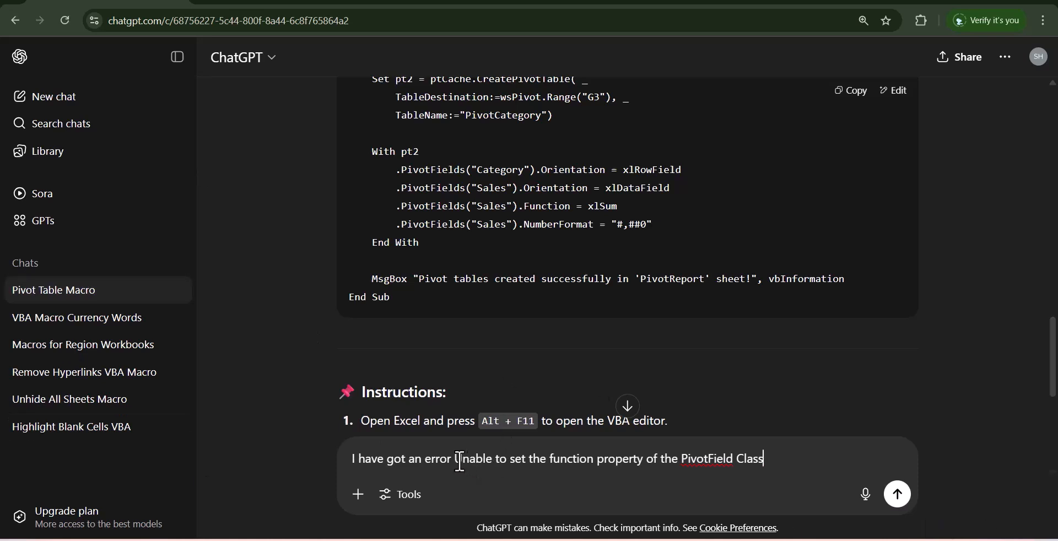
{"action": "left_click", "coordinate": [899, 495]}
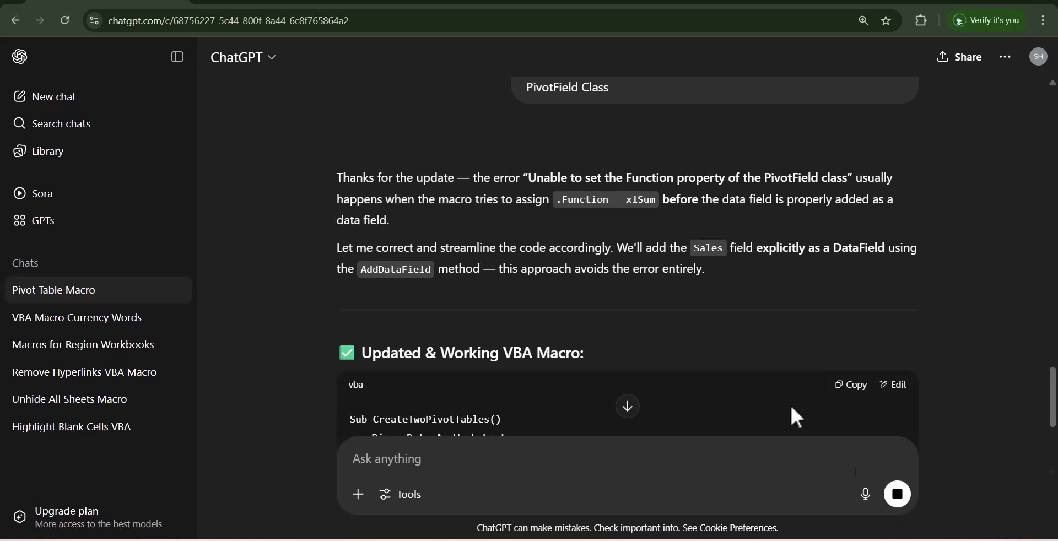
{"action": "scroll", "coordinate": [739, 366], "scroll_direction": "down", "scroll_amount": 5}
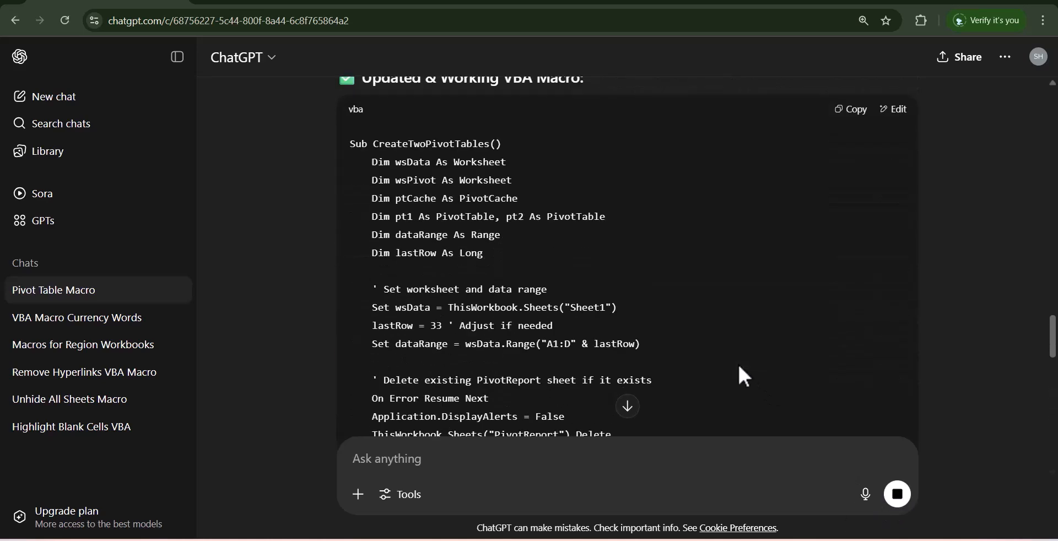
{"action": "left_click", "coordinate": [860, 178]}
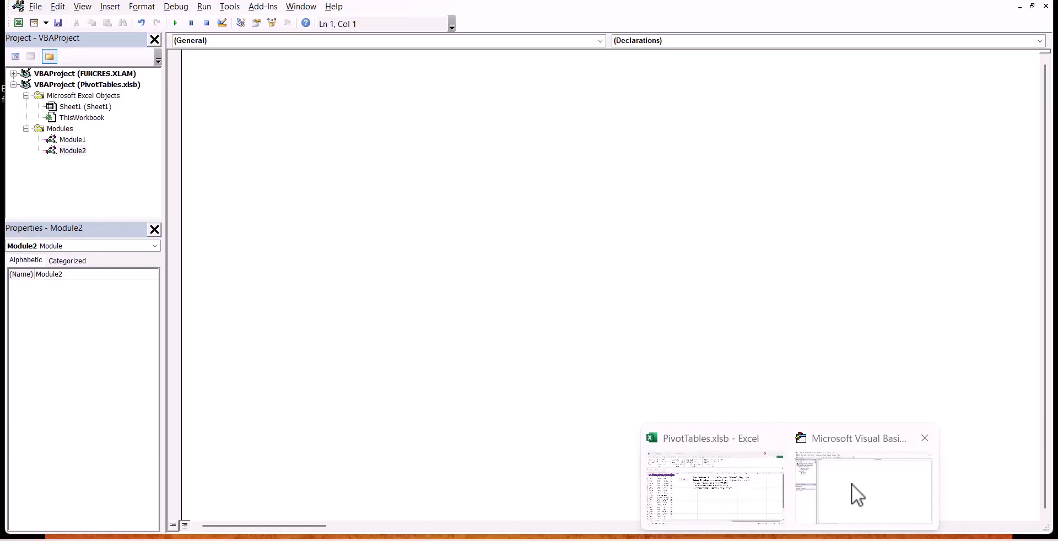
Step: Switch to Excel's VBA editor and paste the corrected CreateTwoPivotTables code into the empty Module2
{"action": "left_click", "coordinate": [852, 484]}
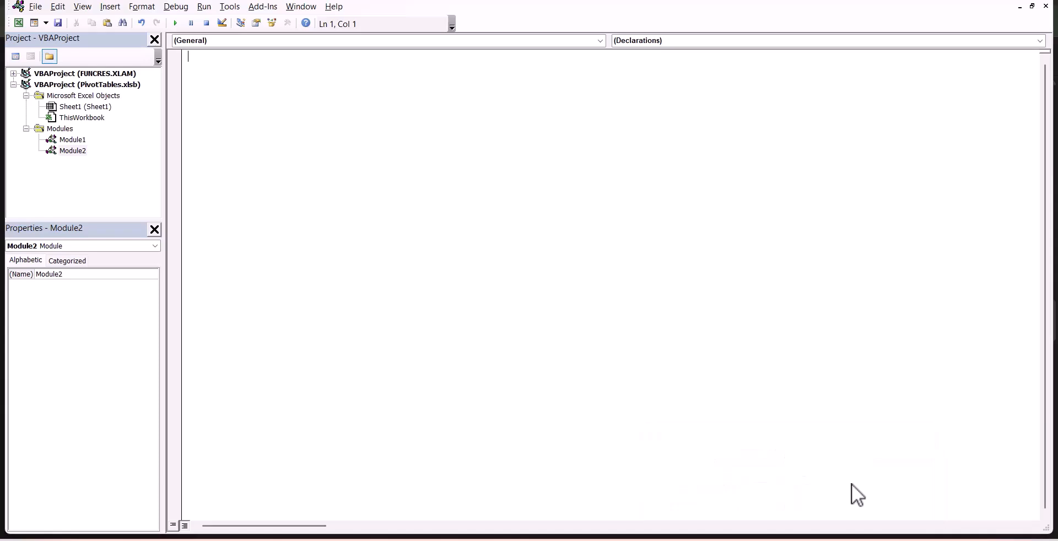
{"action": "key", "text": "ctrl+v"}
{"action": "scroll", "coordinate": [607, 368], "scroll_direction": "up", "scroll_amount": 5}
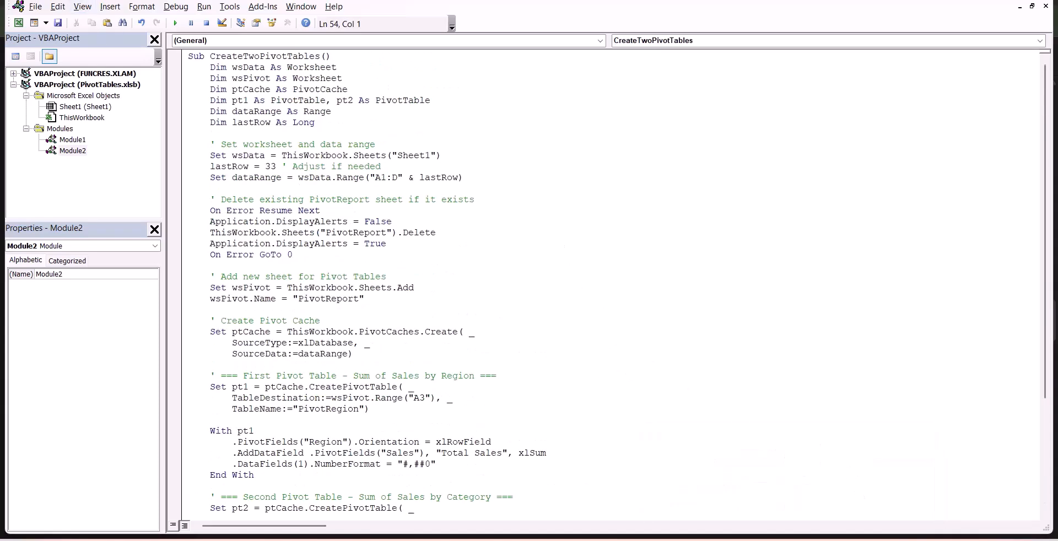
Step: Back on Sheet1, reassign the CreateTwoPivotTables macro to Button 1
{"action": "left_click", "coordinate": [20, 20]}
{"action": "left_click", "coordinate": [325, 278]}
{"action": "right_click", "coordinate": [304, 202]}
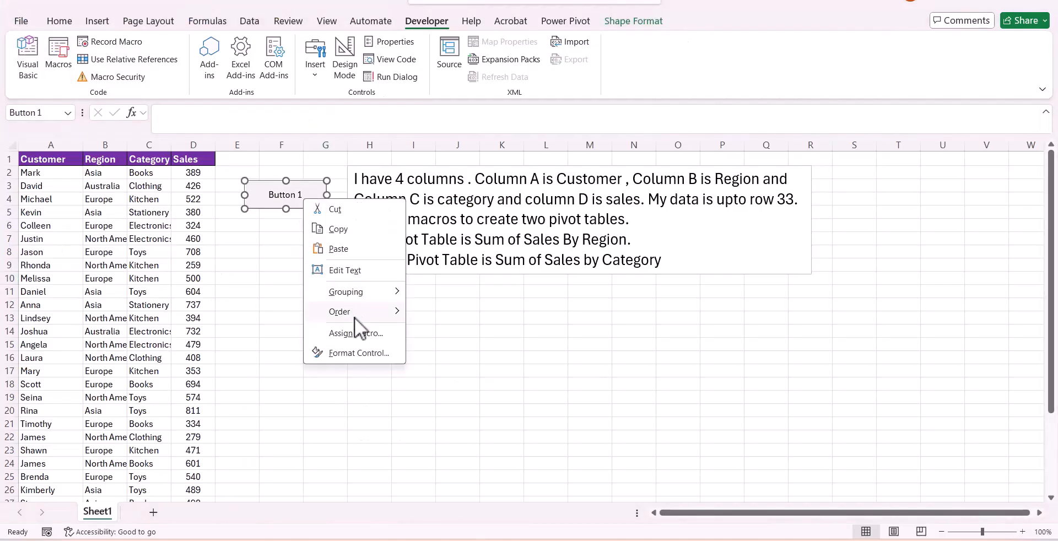
{"action": "left_click", "coordinate": [356, 332]}
{"action": "left_click", "coordinate": [295, 252]}
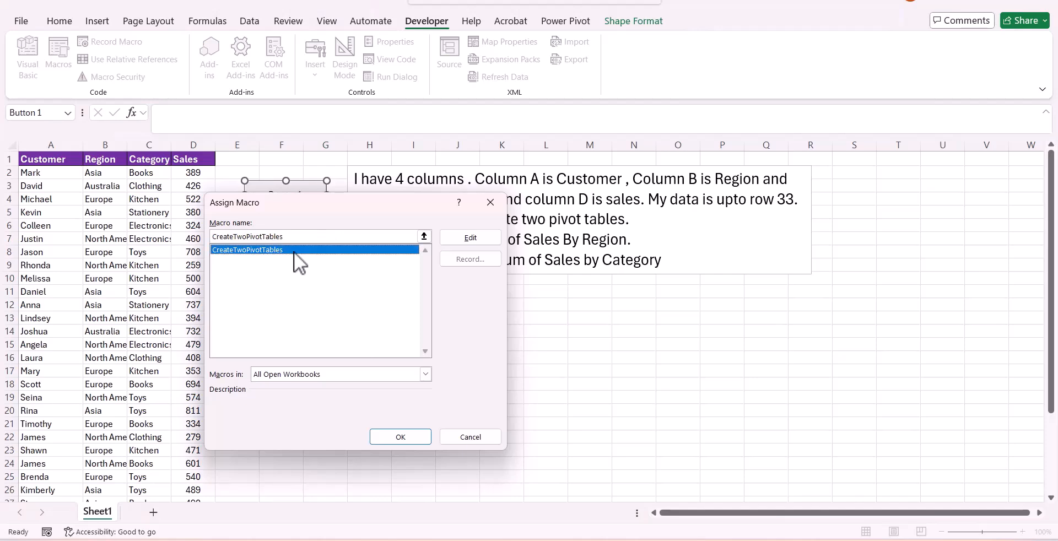
{"action": "left_click", "coordinate": [382, 441]}
{"action": "left_click", "coordinate": [365, 411]}
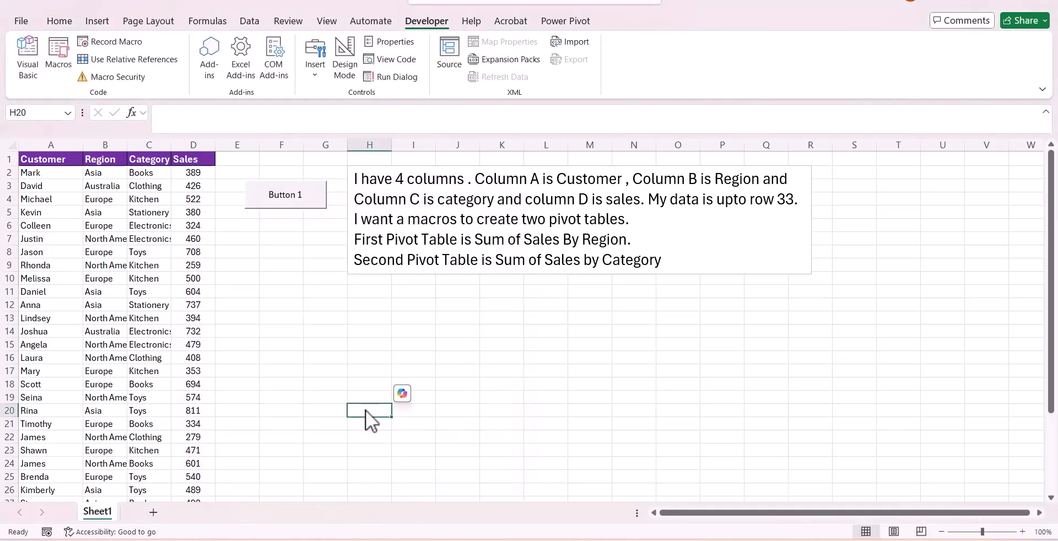
Step: Run the macro with Button 1 to build the pivot tables, dismiss its message, and return from PivotReport to Sheet1
{"action": "left_click", "coordinate": [292, 206]}
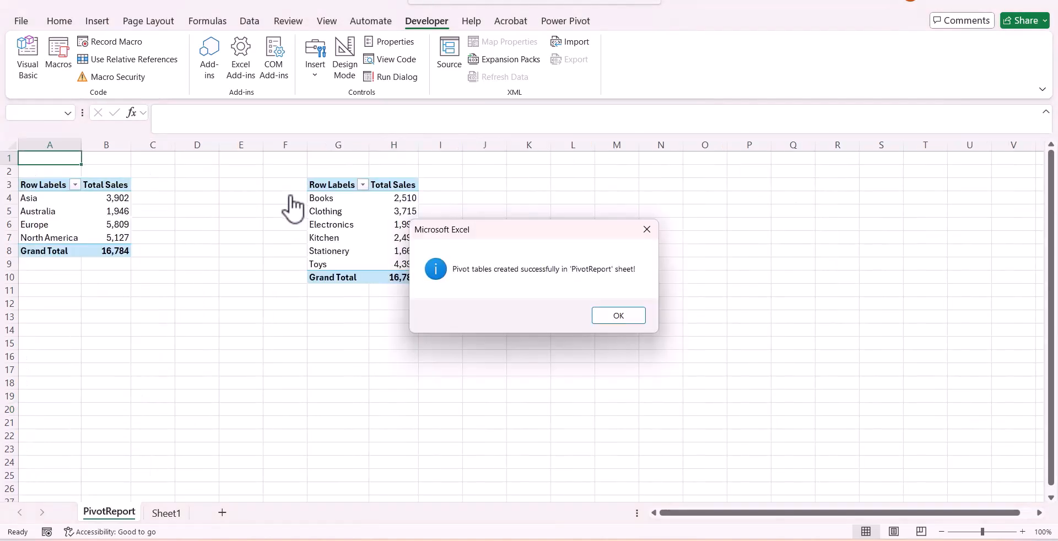
{"action": "left_click", "coordinate": [609, 320]}
{"action": "left_click", "coordinate": [602, 356]}
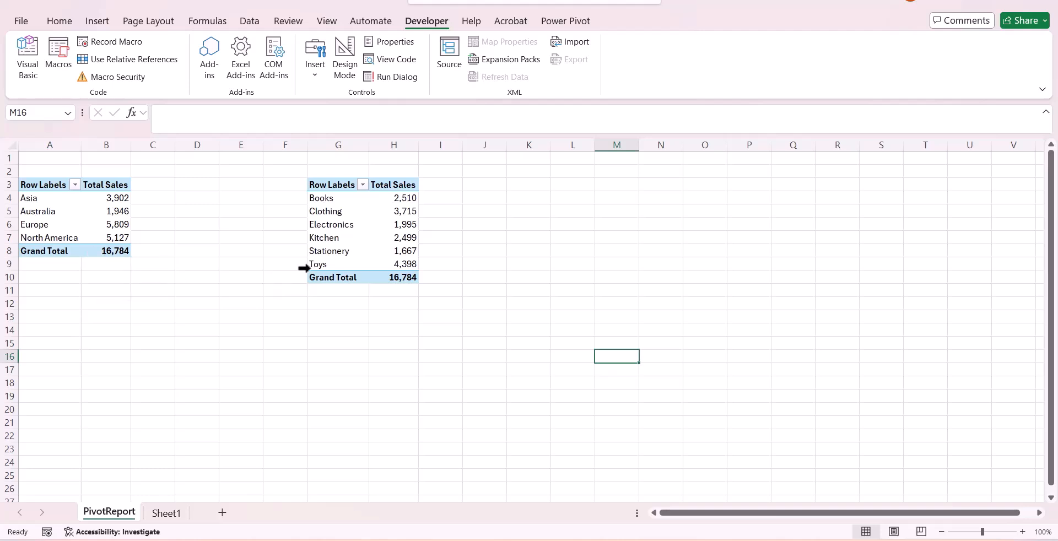
{"action": "mouse_move", "coordinate": [389, 267]}
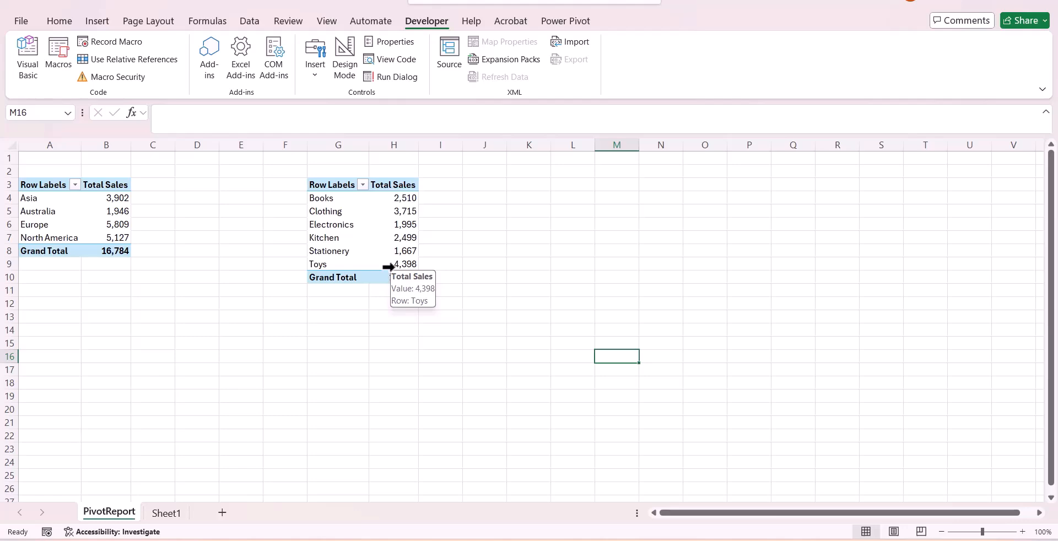
{"action": "left_click", "coordinate": [168, 518]}
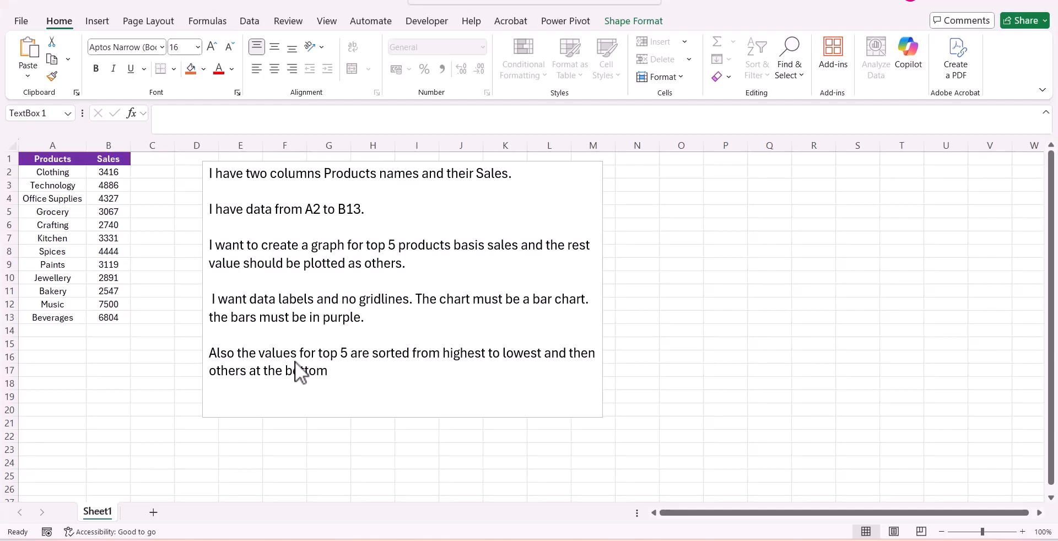
Step: Switch to ChatGPT and submit the text-box prompt for a purple top 5 products bar chart with Others, removing the attached image
{"action": "key", "text": "alt+Tab"}
{"action": "left_click", "coordinate": [373, 280]}
{"action": "key", "text": "ctrl+v"}
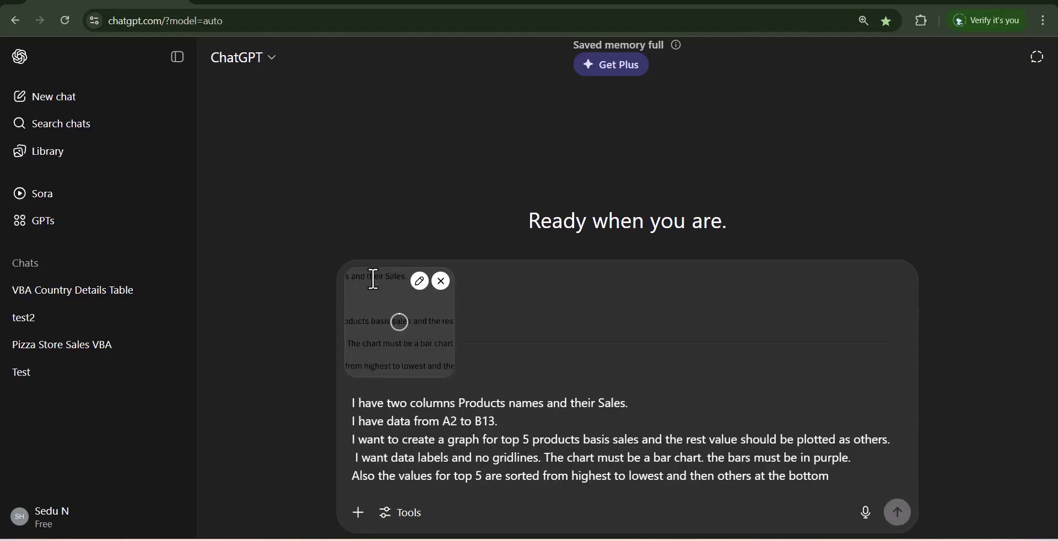
{"action": "left_click", "coordinate": [440, 280]}
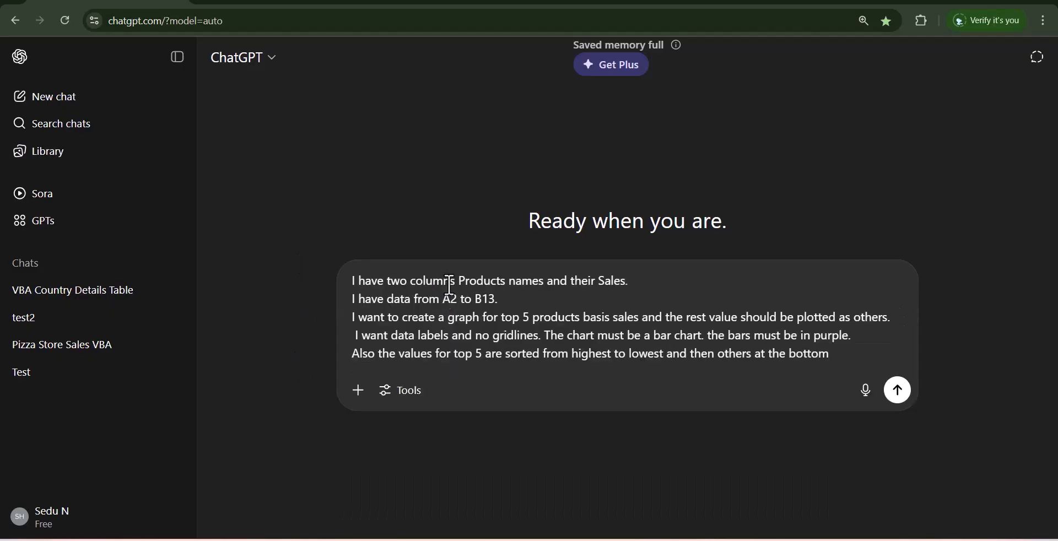
{"action": "left_click", "coordinate": [902, 393]}
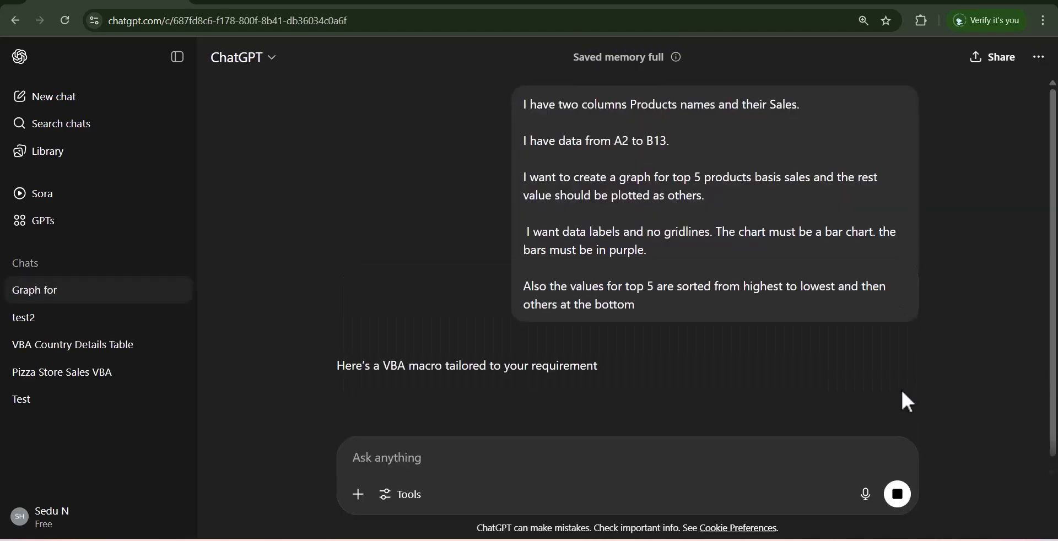
Step: Look through the generated CreateTop5ProductsBarChartSorted macro and copy its code
{"action": "scroll", "coordinate": [903, 392], "scroll_direction": "down", "scroll_amount": 7}
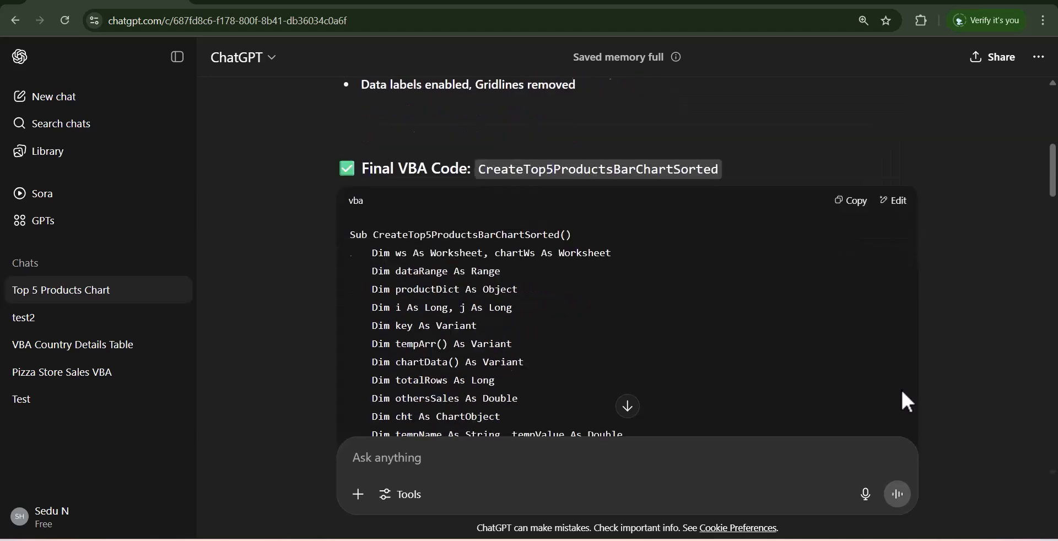
{"action": "scroll", "coordinate": [902, 392], "scroll_direction": "down", "scroll_amount": 2}
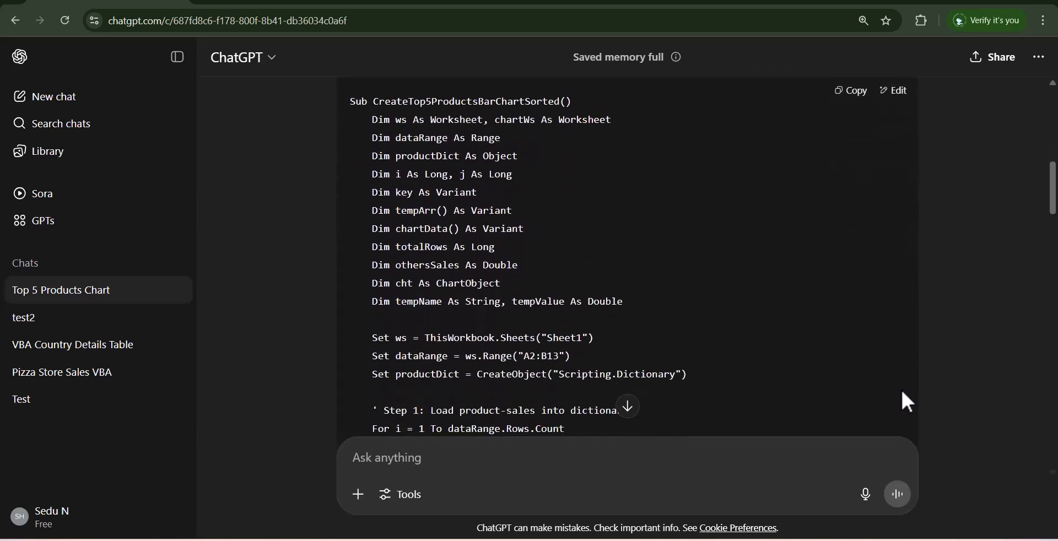
{"action": "scroll", "coordinate": [902, 393], "scroll_direction": "down", "scroll_amount": 12}
{"action": "left_click", "coordinate": [858, 100]}
Step: Switch to Excel, open the VBA editor, and paste the CreateTop5ProductsBarChartSorted code into a newly inserted module of Top.xlsm
{"action": "key", "text": "alt+Tab"}
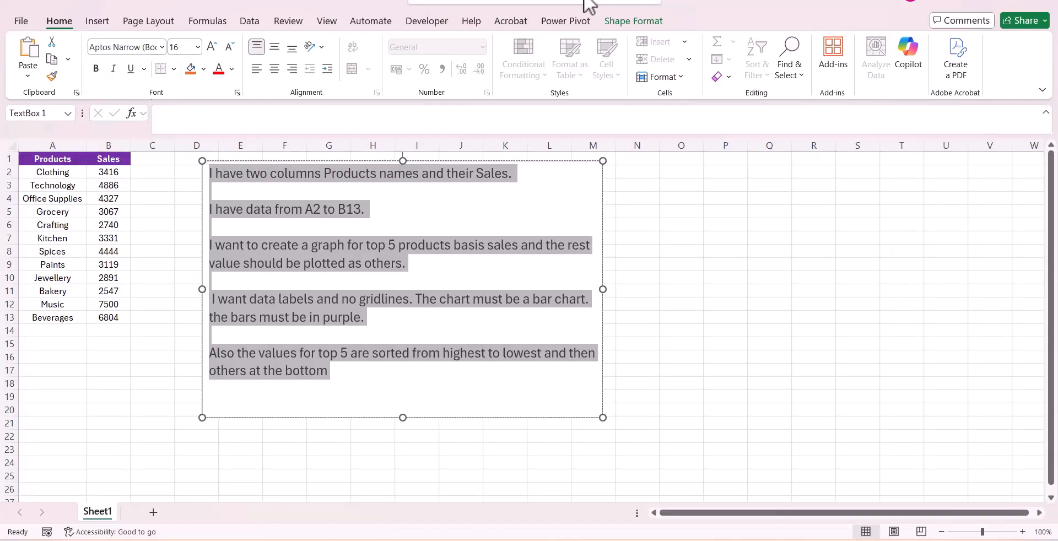
{"action": "left_click", "coordinate": [411, 22]}
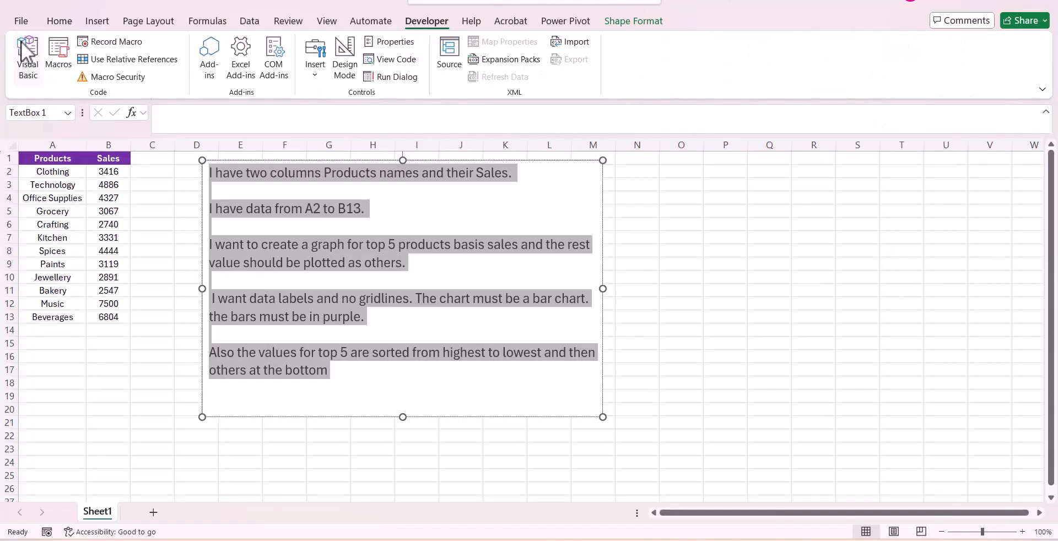
{"action": "left_click", "coordinate": [18, 38]}
{"action": "left_click", "coordinate": [105, 3]}
{"action": "left_click", "coordinate": [135, 46]}
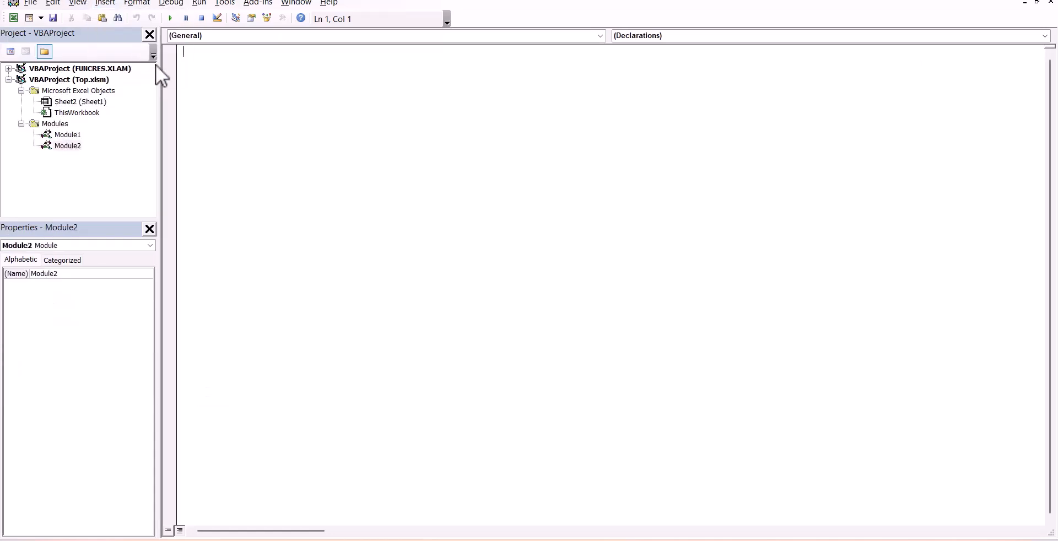
{"action": "key", "text": "ctrl+v"}
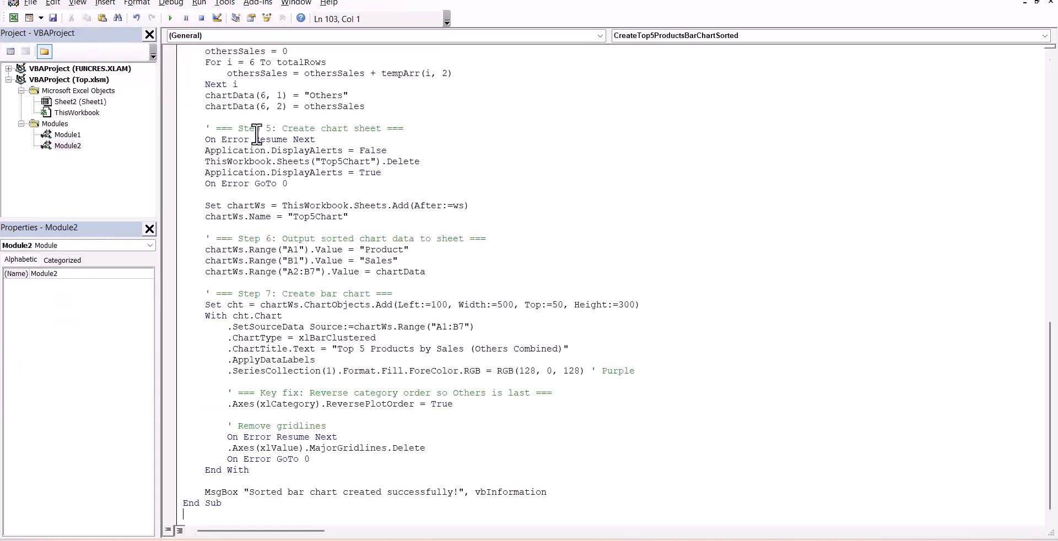
Step: Return to Sheet1, draw a form-control button beside the prompt text box, and assign it the CreateTop5ProductsBarChartSorted macro
{"action": "left_click", "coordinate": [15, 21]}
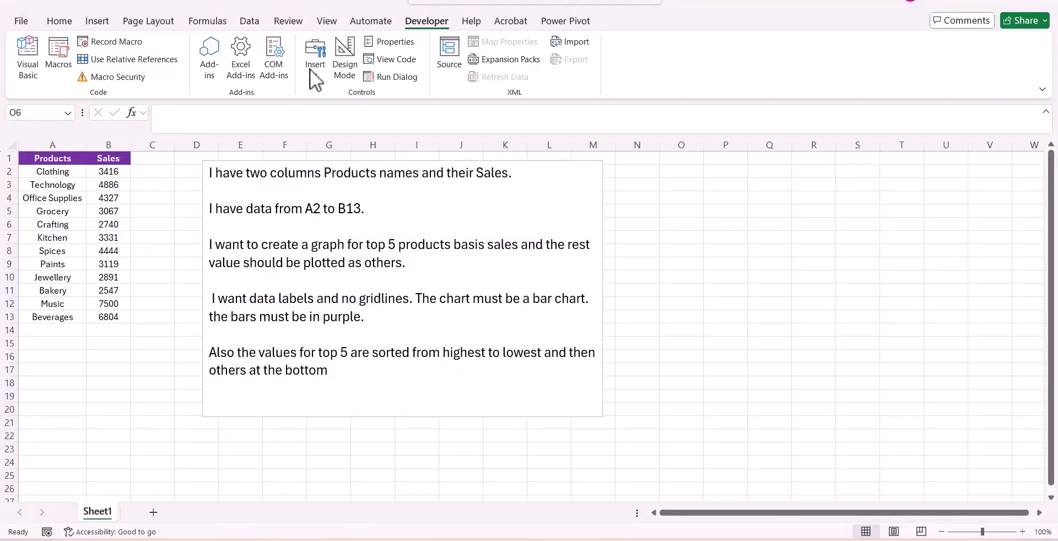
{"action": "left_click", "coordinate": [314, 74]}
{"action": "left_click", "coordinate": [313, 116]}
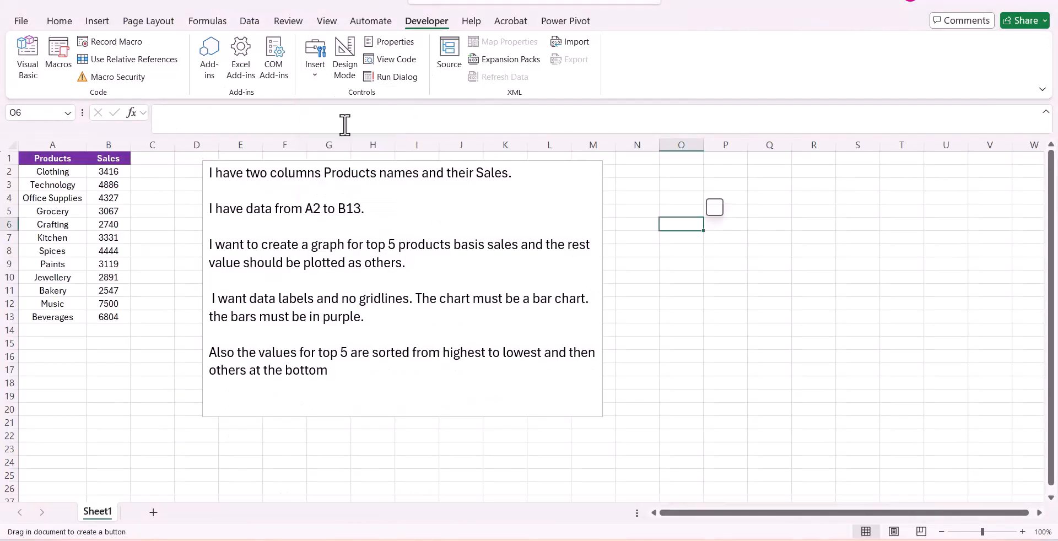
{"action": "left_click_drag", "start_coordinate": [643, 172], "coordinate": [806, 204]}
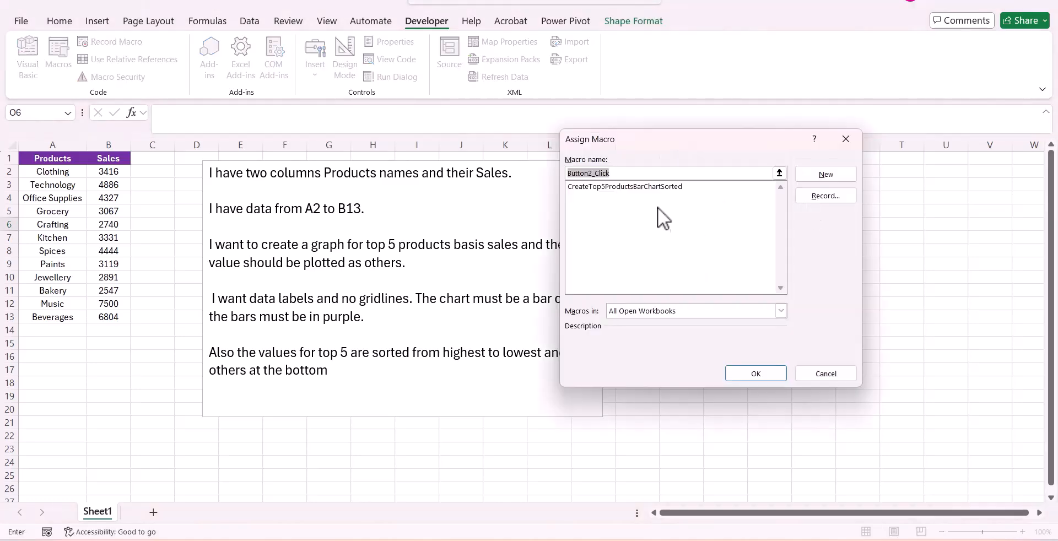
{"action": "left_click", "coordinate": [653, 189]}
{"action": "left_click", "coordinate": [738, 372]}
Step: Run the top 5 products chart macro with the new button and dismiss its message
{"action": "left_click", "coordinate": [738, 372]}
{"action": "left_click", "coordinate": [691, 194]}
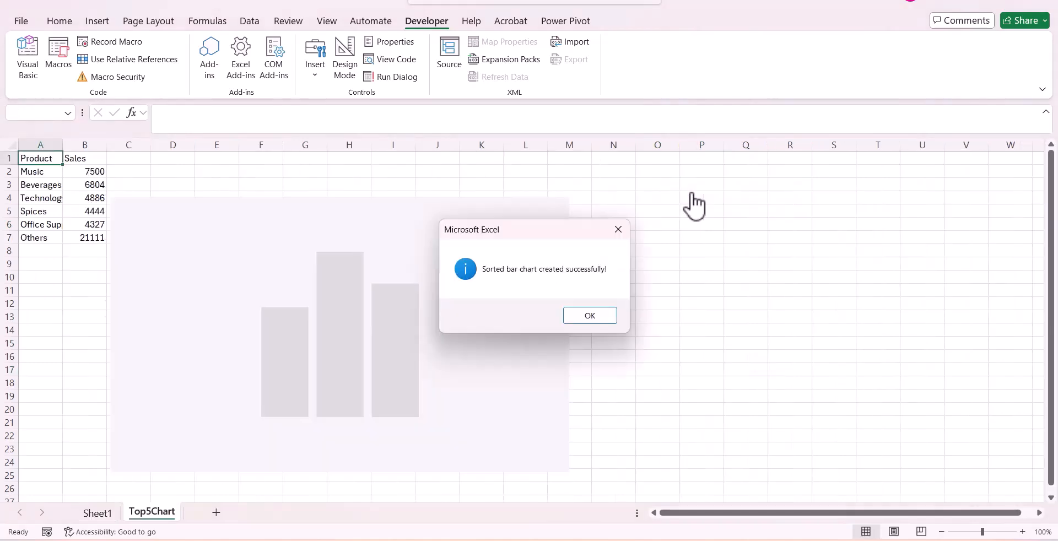
{"action": "left_click", "coordinate": [581, 319]}
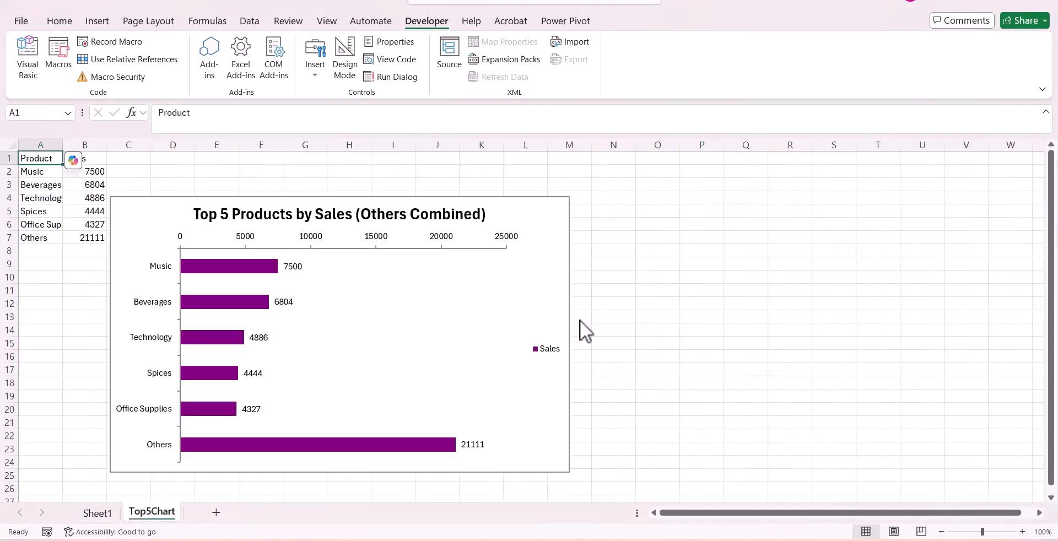
{"action": "left_click", "coordinate": [698, 291]}
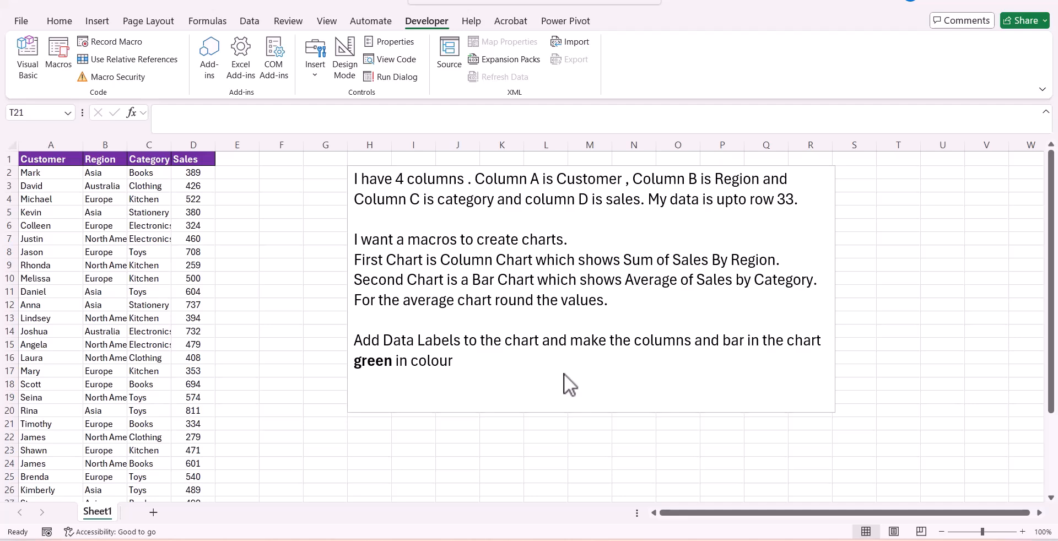
Step: Switch to ChatGPT and submit the text-box prompt for green sales-by-region and average-by-category charts, removing the attached image
{"action": "key", "text": "alt+Tab"}
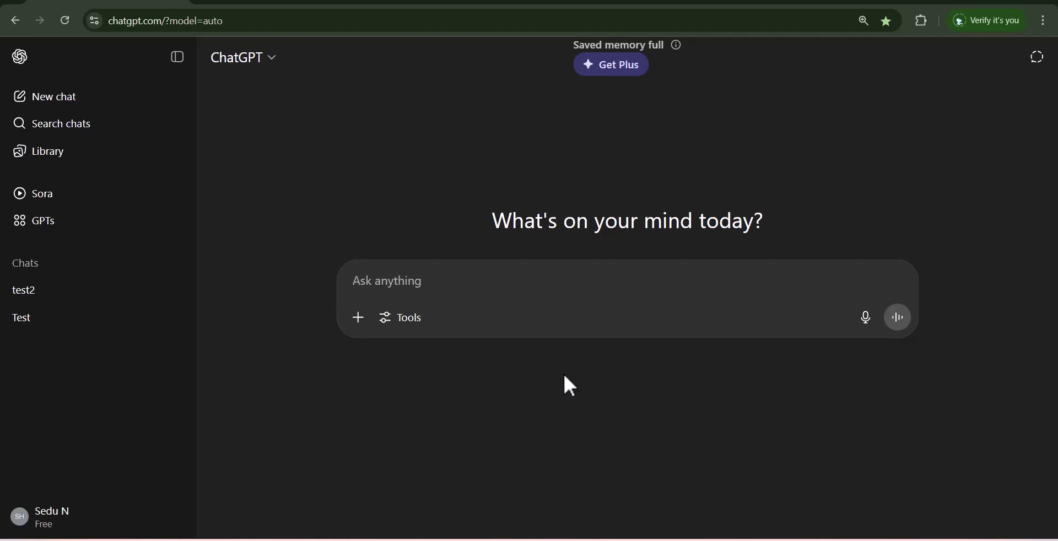
{"action": "key", "text": "ctrl+v"}
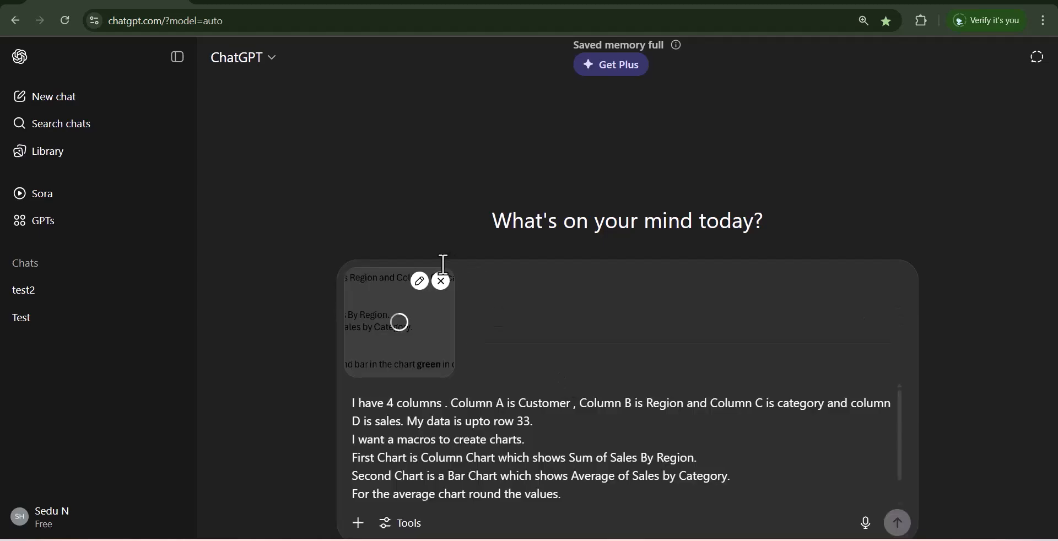
{"action": "left_click", "coordinate": [443, 283]}
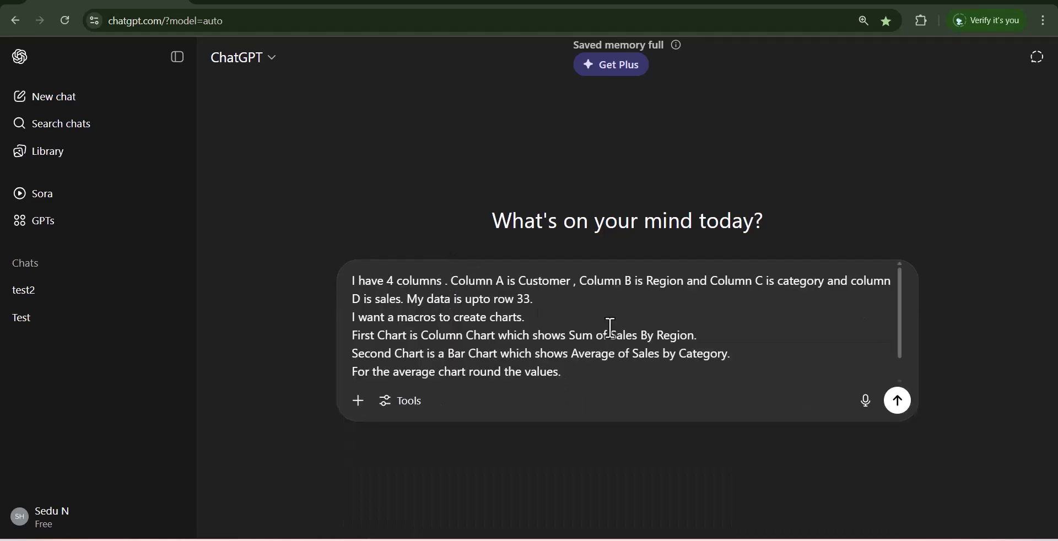
{"action": "left_click", "coordinate": [894, 405]}
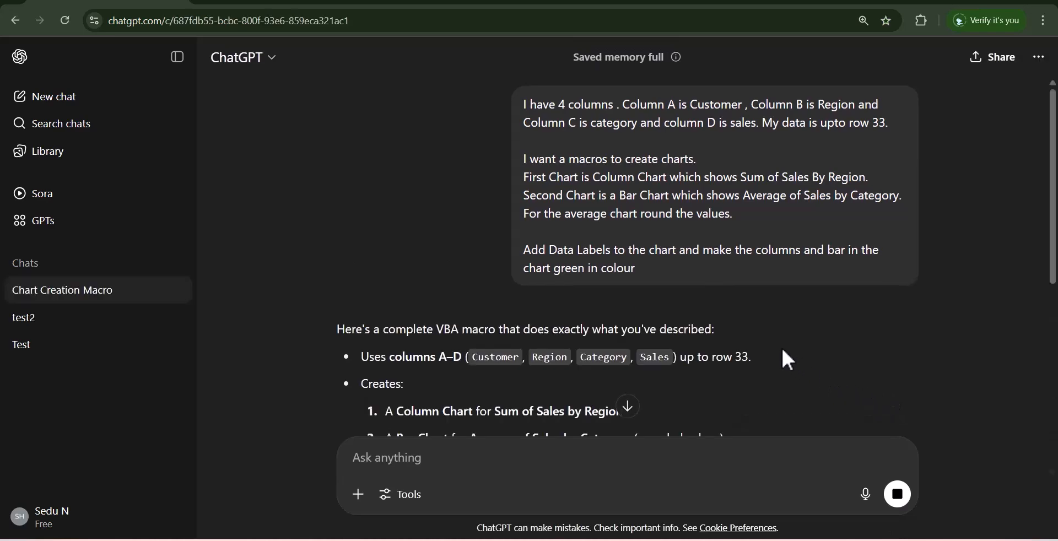
Step: Copy the generated CreateGreenSalesCharts code and paste it into a new module of Charts.xlsb in Excel's VBA editor
{"action": "scroll", "coordinate": [788, 359], "scroll_direction": "down", "scroll_amount": 8}
{"action": "left_click", "coordinate": [857, 160]}
{"action": "key", "text": "alt+Tab"}
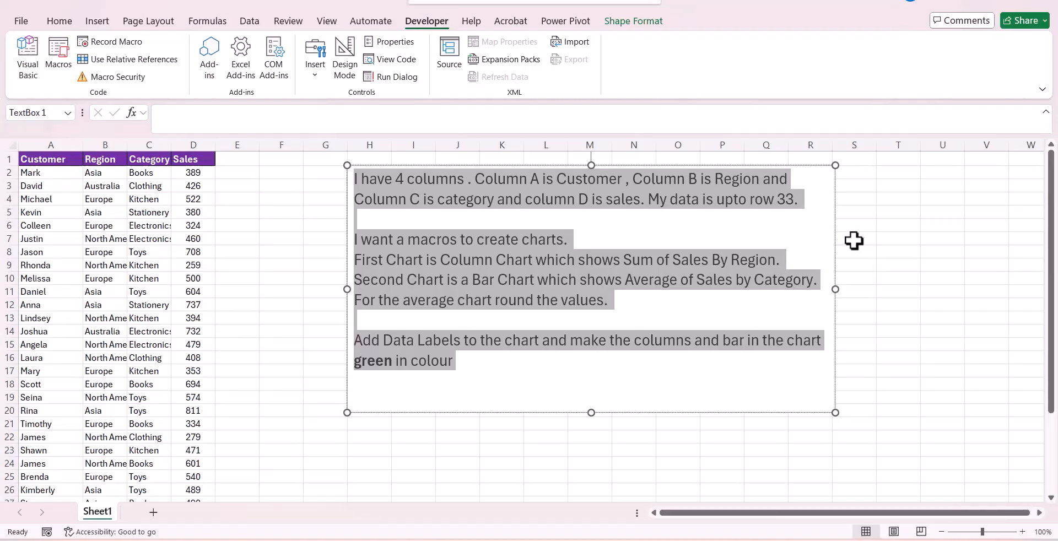
{"action": "left_click", "coordinate": [25, 53]}
{"action": "left_click", "coordinate": [91, 3]}
{"action": "left_click", "coordinate": [97, 42]}
{"action": "key", "text": "ctrl+v"}
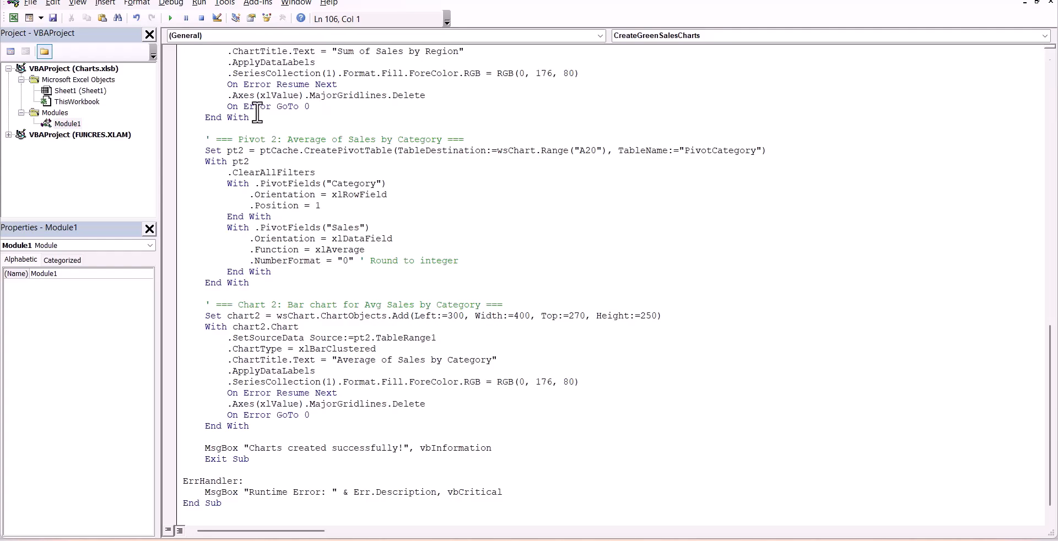
Step: Return to Sheet1, draw a form-control button between the data and the text box, and assign it the CreateGreenSalesCharts macro
{"action": "left_click", "coordinate": [13, 17]}
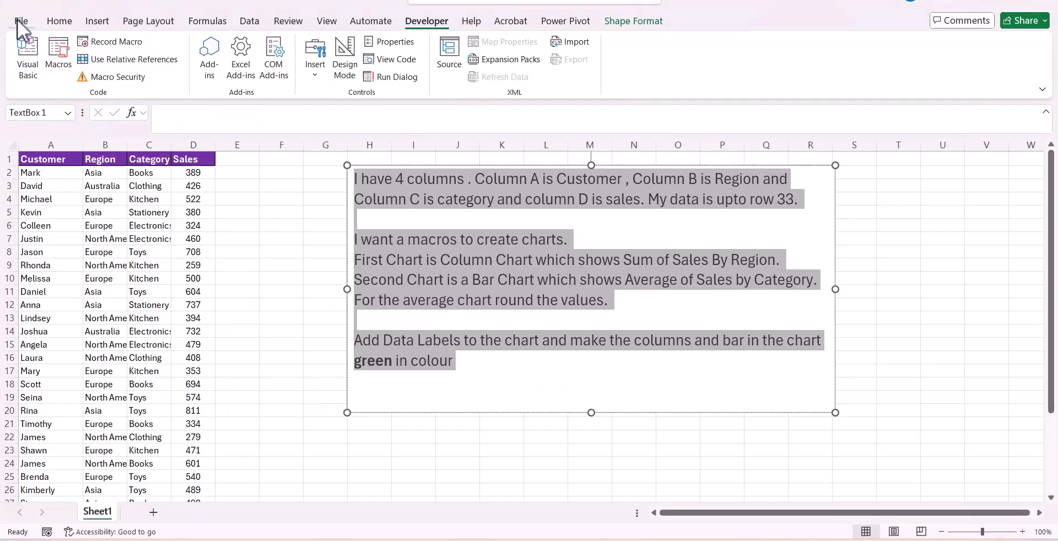
{"action": "left_click", "coordinate": [288, 185]}
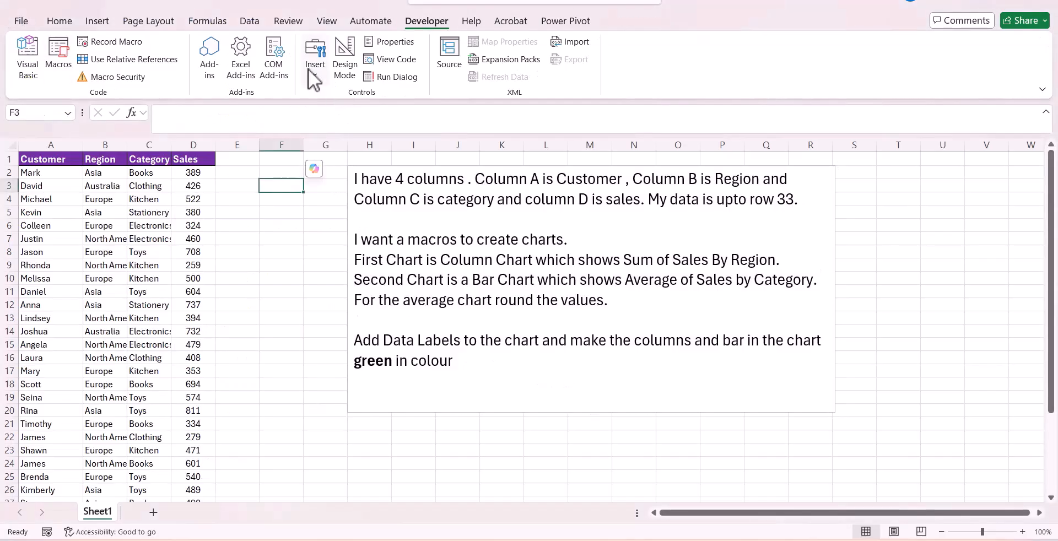
{"action": "left_click", "coordinate": [314, 76]}
{"action": "left_click", "coordinate": [309, 111]}
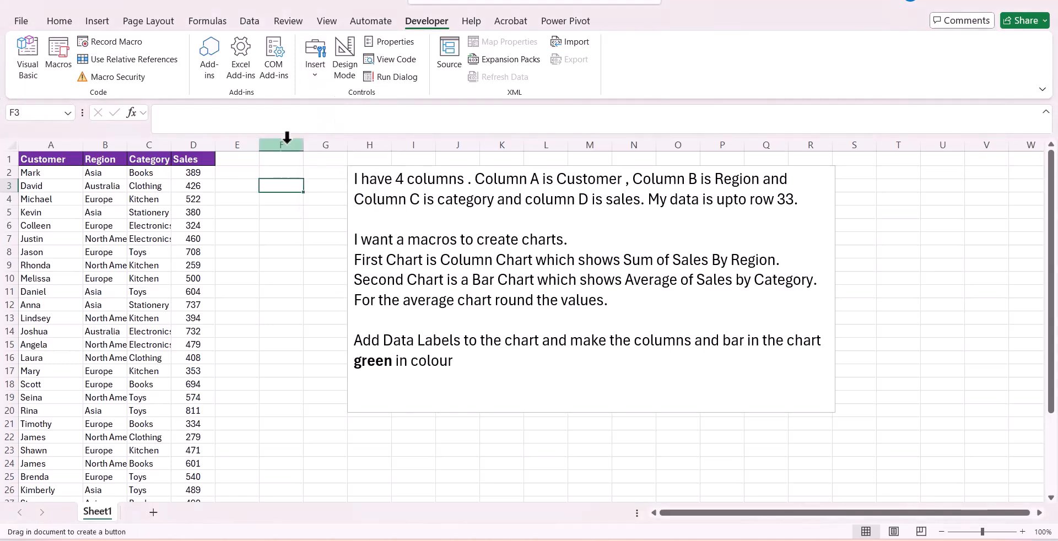
{"action": "left_click_drag", "start_coordinate": [249, 164], "coordinate": [331, 203]}
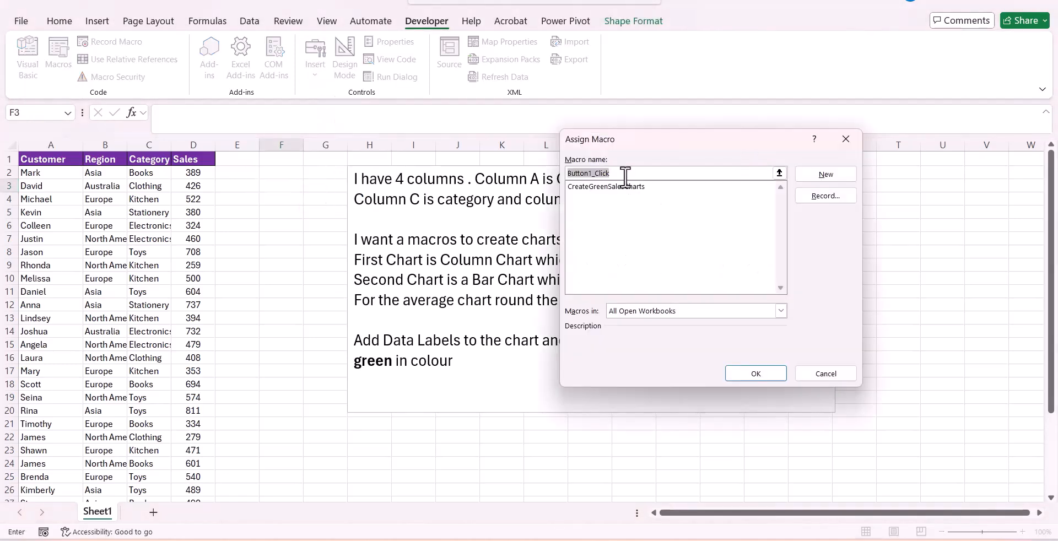
{"action": "left_click", "coordinate": [624, 186]}
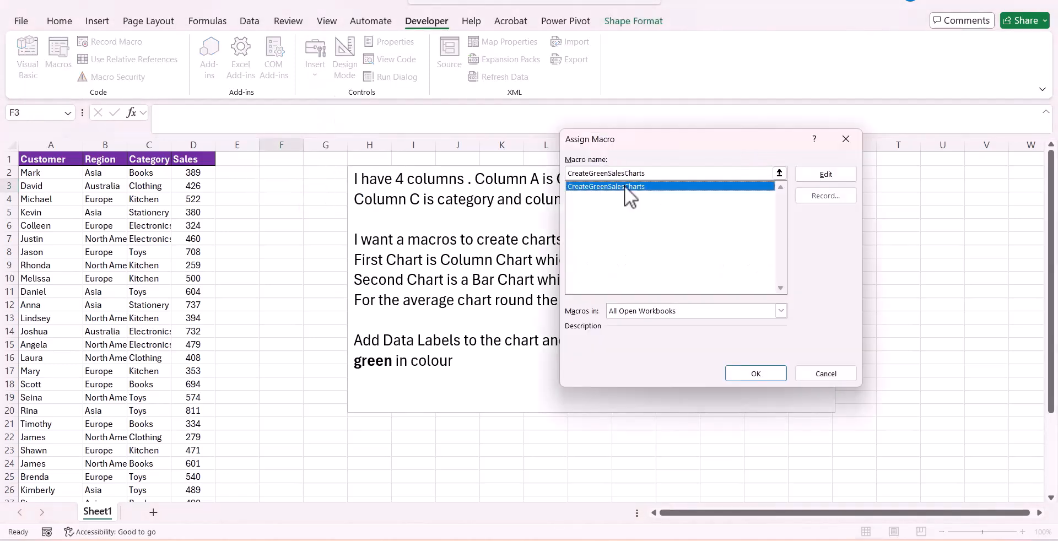
{"action": "left_click", "coordinate": [772, 376]}
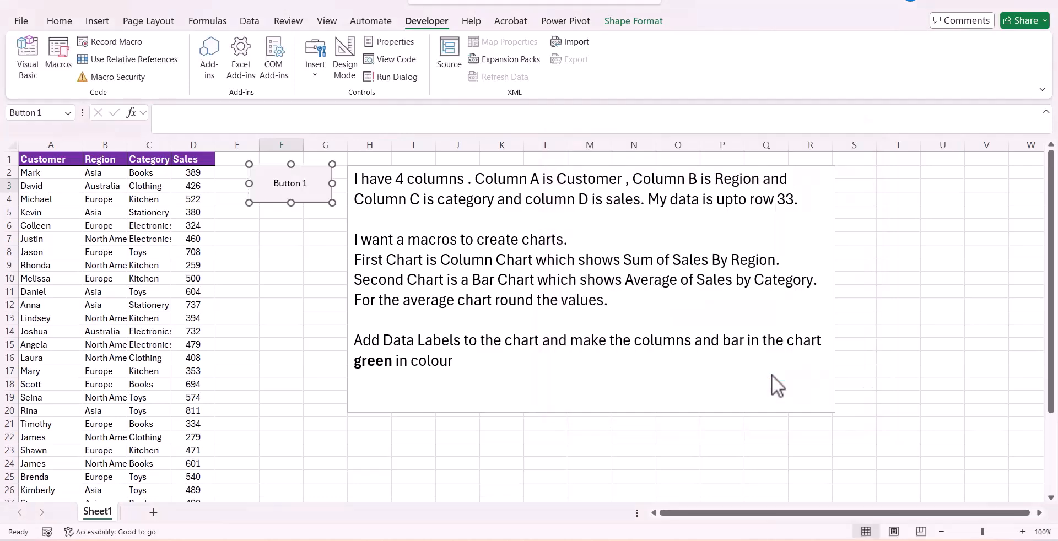
Step: Run the CreateGreenSalesCharts macro with Button 1 and dismiss its message
{"action": "left_click", "coordinate": [252, 283]}
{"action": "left_click", "coordinate": [288, 191]}
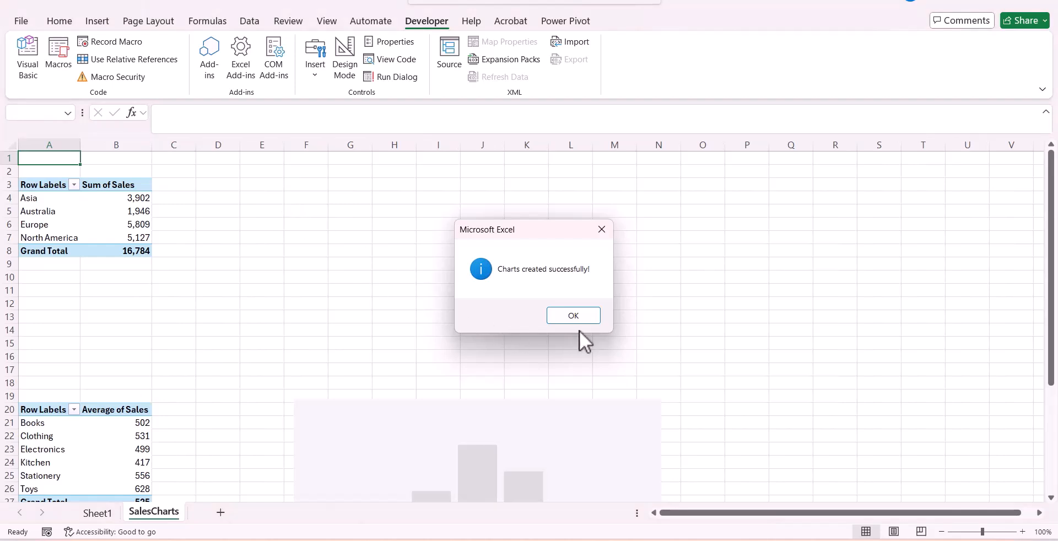
{"action": "left_click", "coordinate": [584, 316]}
{"action": "left_click", "coordinate": [200, 329]}
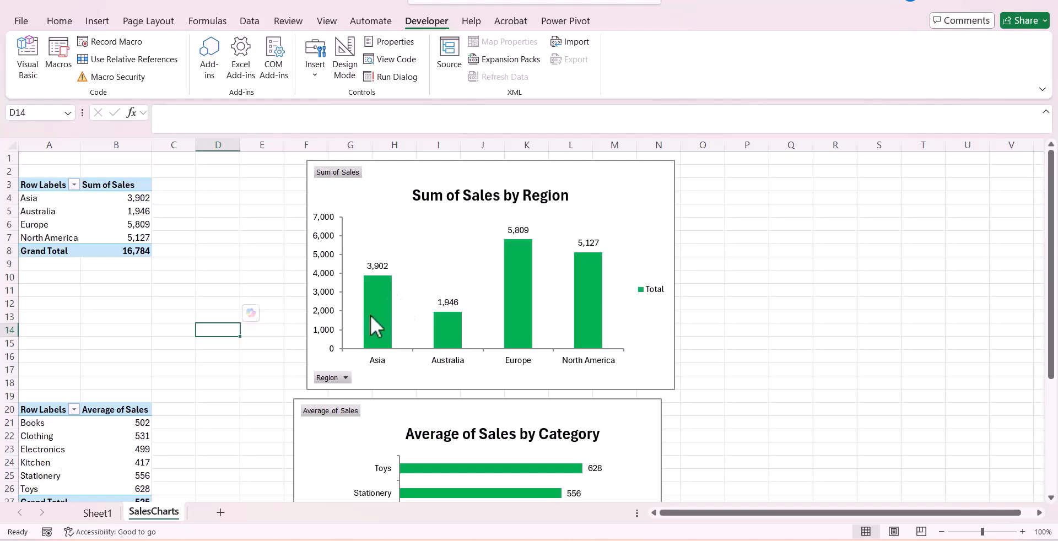
Step: Examine the Sum of Sales by Region and Average of Sales by Category charts on the SalesCharts sheet
{"action": "mouse_move", "coordinate": [374, 319]}
{"action": "scroll", "coordinate": [494, 469], "scroll_direction": "down", "scroll_amount": 5}
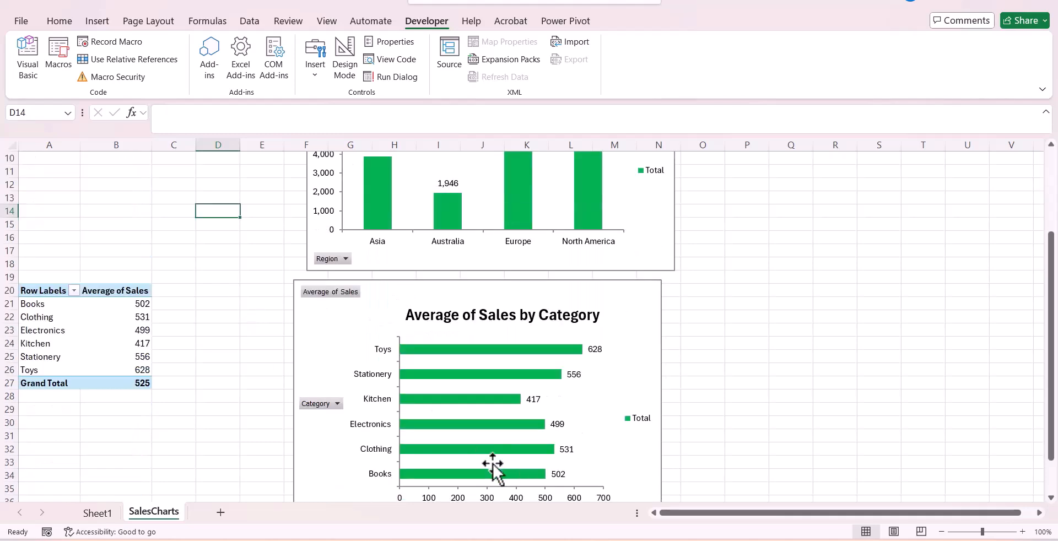
{"action": "scroll", "coordinate": [499, 454], "scroll_direction": "up", "scroll_amount": 5}
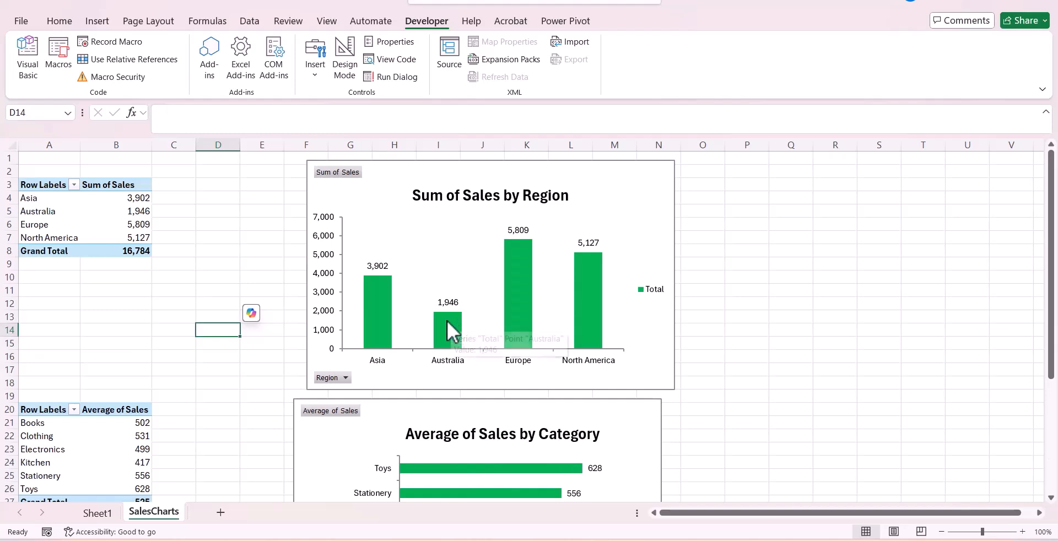
{"action": "scroll", "coordinate": [608, 319], "scroll_direction": "down", "scroll_amount": 1}
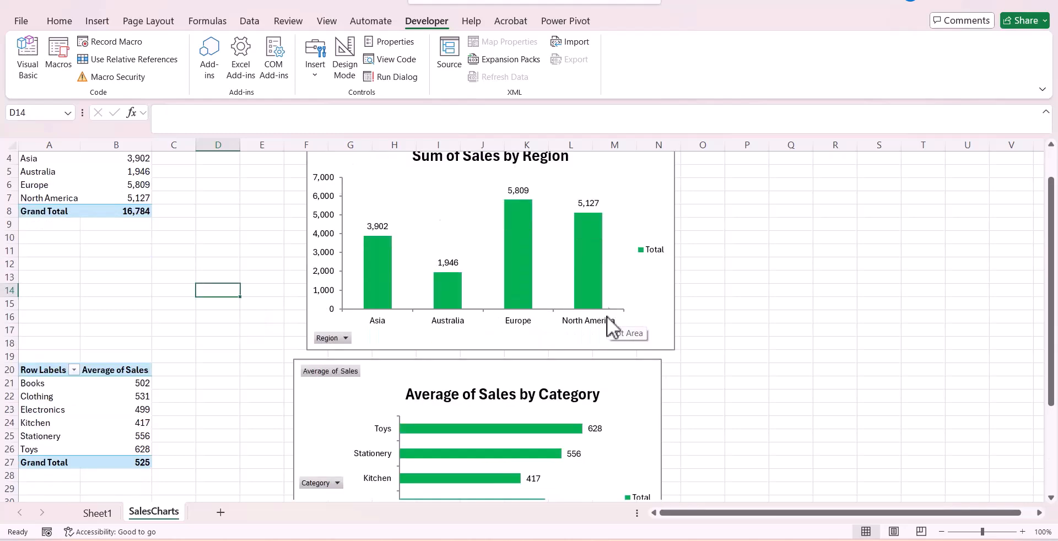
{"action": "scroll", "coordinate": [606, 317], "scroll_direction": "down", "scroll_amount": 4}
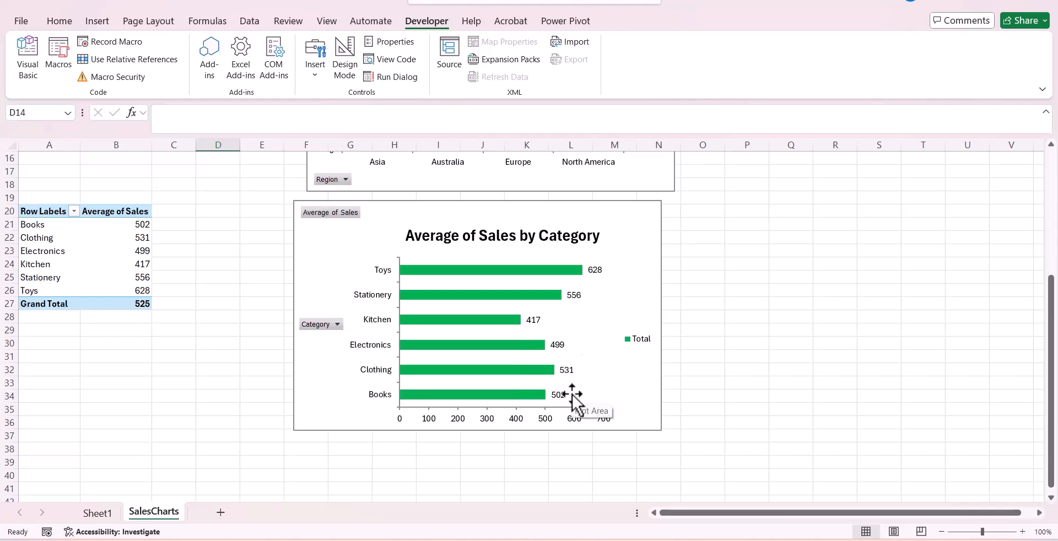
{"action": "scroll", "coordinate": [573, 395], "scroll_direction": "up", "scroll_amount": 2}
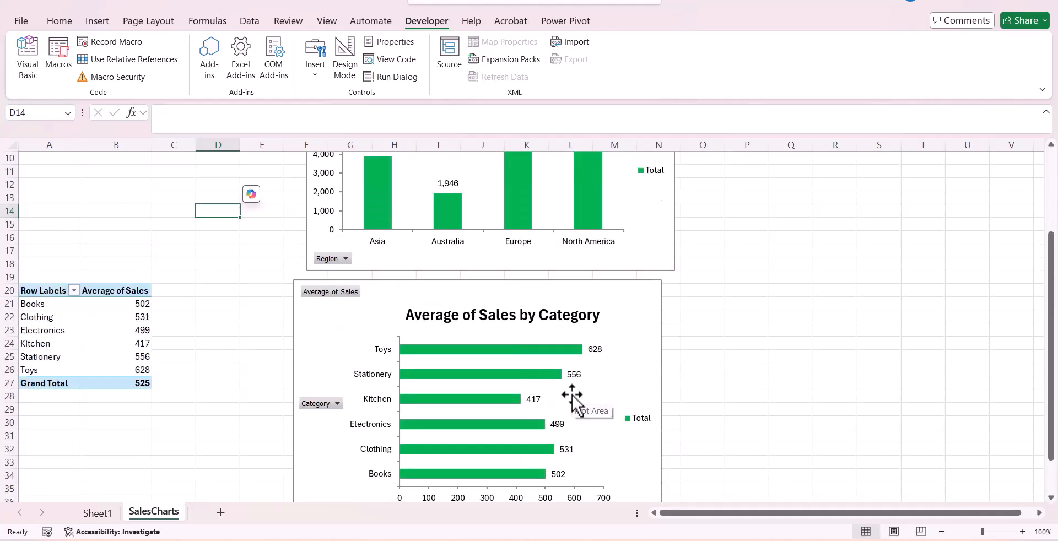
{"action": "scroll", "coordinate": [572, 395], "scroll_direction": "up", "scroll_amount": 2}
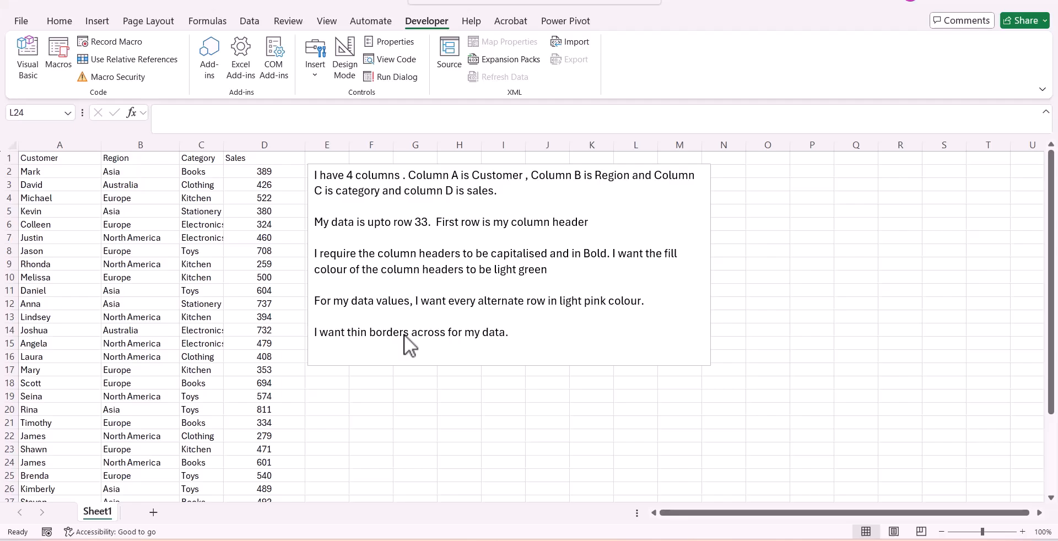
Step: Switch to ChatGPT, submit the prompt for header, alternate-row and border formatting, and copy the generated FormatSalesData code
{"action": "key", "text": "alt+Tab"}
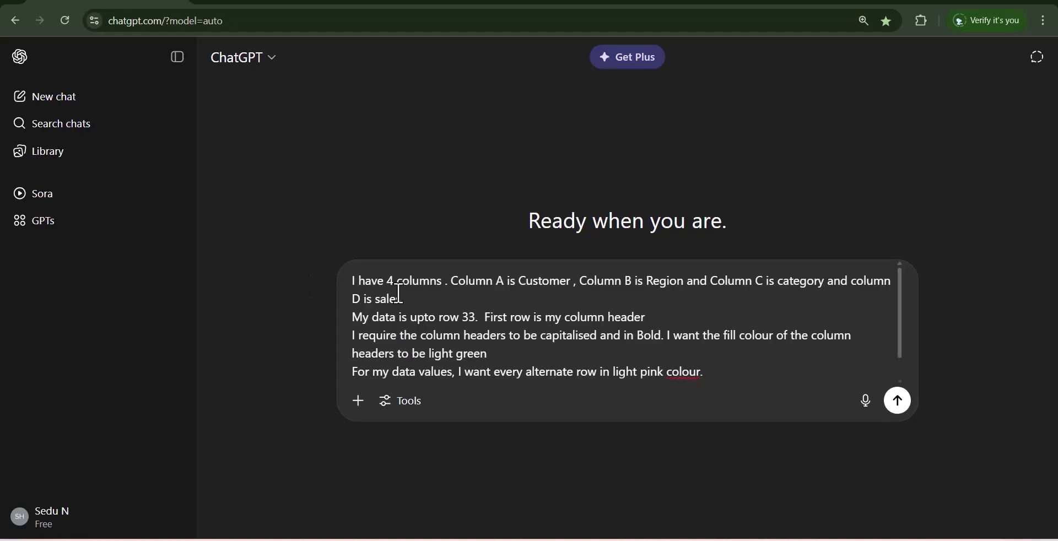
{"action": "left_click", "coordinate": [897, 402]}
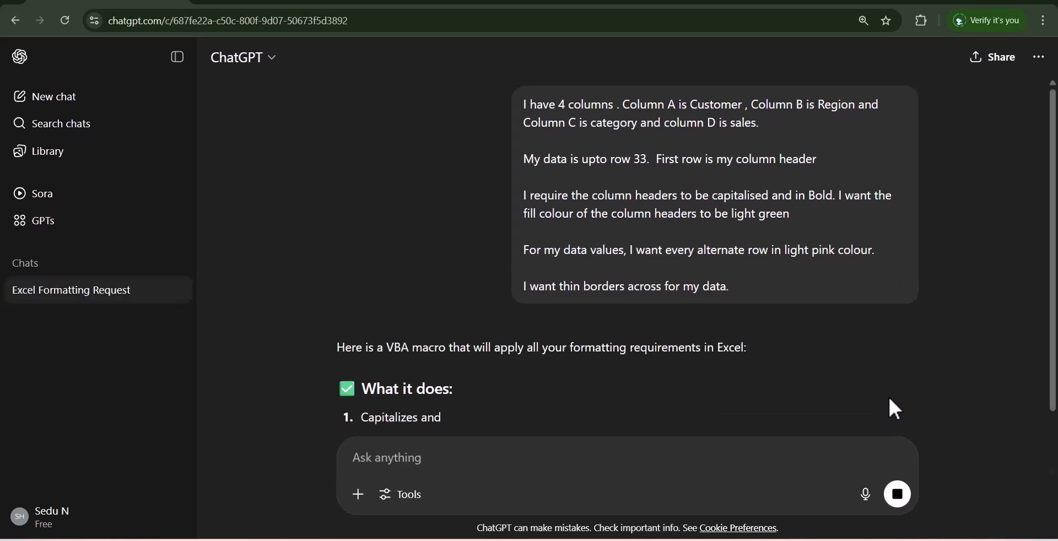
{"action": "scroll", "coordinate": [878, 390], "scroll_direction": "down", "scroll_amount": 5}
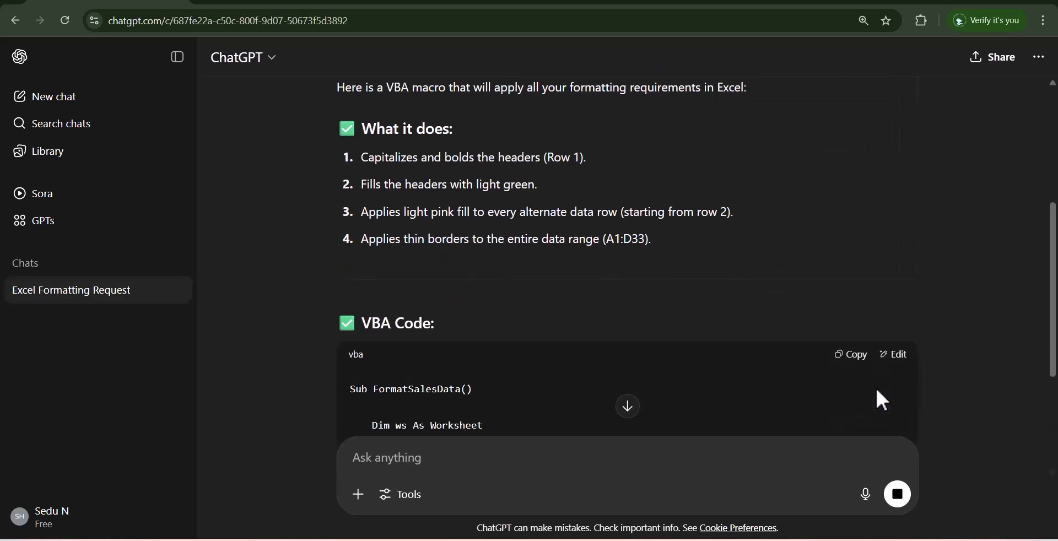
{"action": "scroll", "coordinate": [880, 399], "scroll_direction": "down", "scroll_amount": 4}
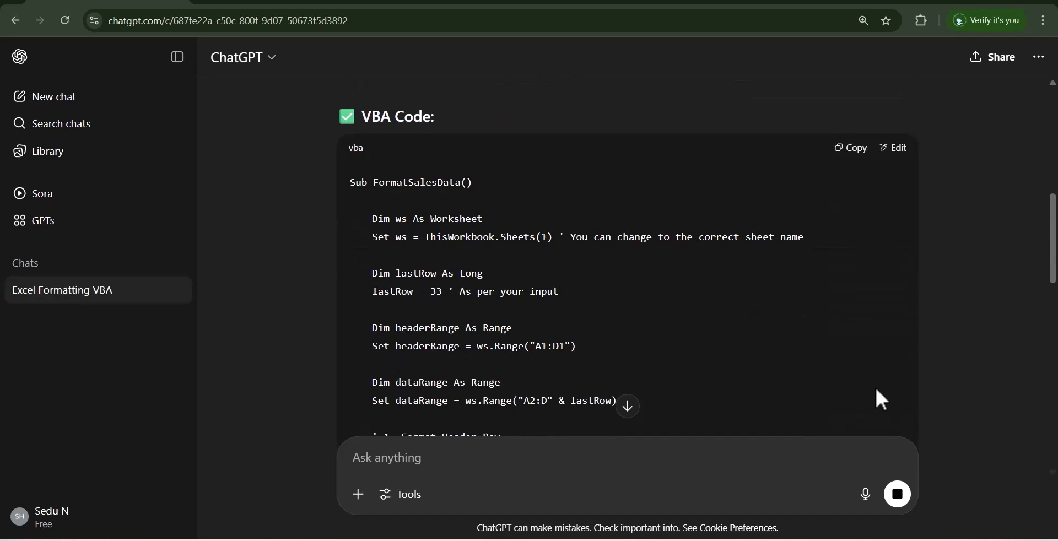
{"action": "scroll", "coordinate": [875, 386], "scroll_direction": "down", "scroll_amount": 10}
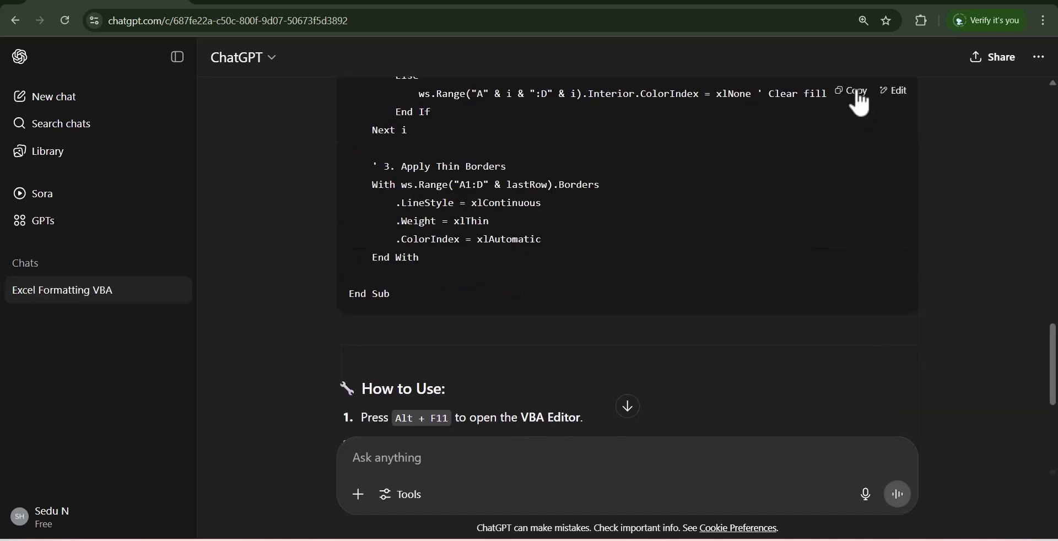
{"action": "left_click", "coordinate": [858, 91]}
Step: Switch to Excel, open the VBA editor, and paste the FormatSalesData code into a newly inserted module of format.xlsb
{"action": "key", "text": "alt+Tab"}
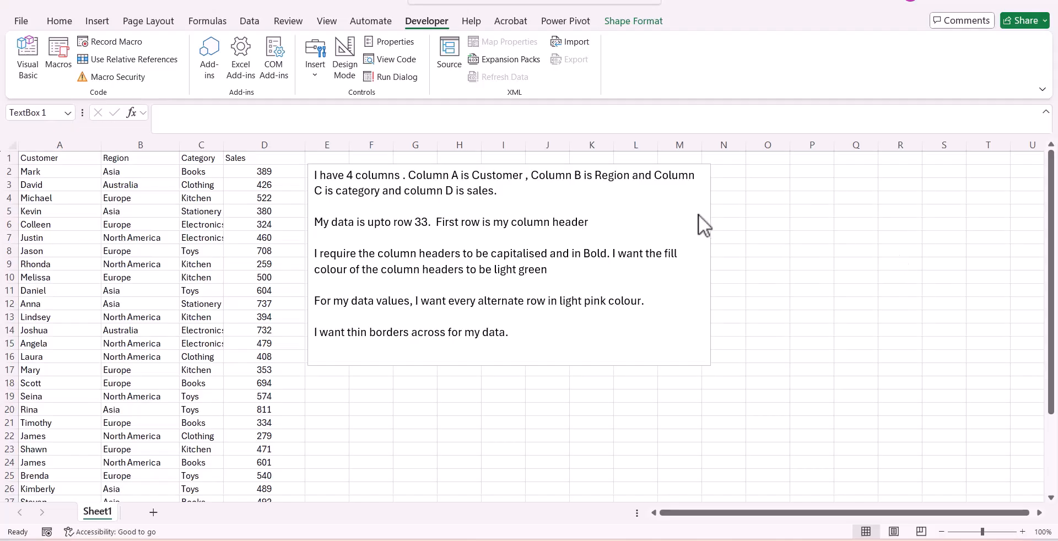
{"action": "left_click", "coordinate": [23, 51]}
{"action": "left_click", "coordinate": [22, 56]}
{"action": "left_click", "coordinate": [105, 4]}
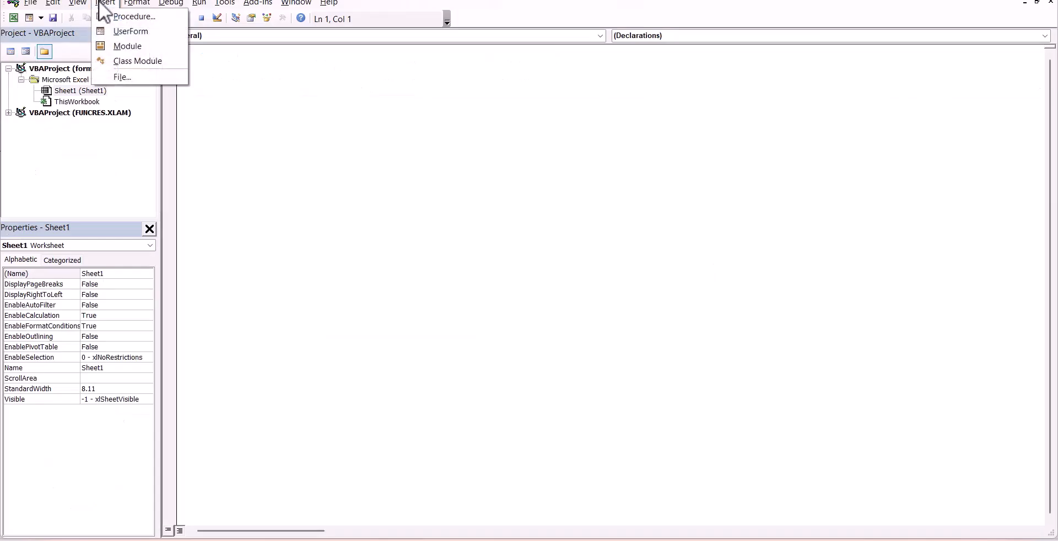
{"action": "left_click", "coordinate": [111, 45]}
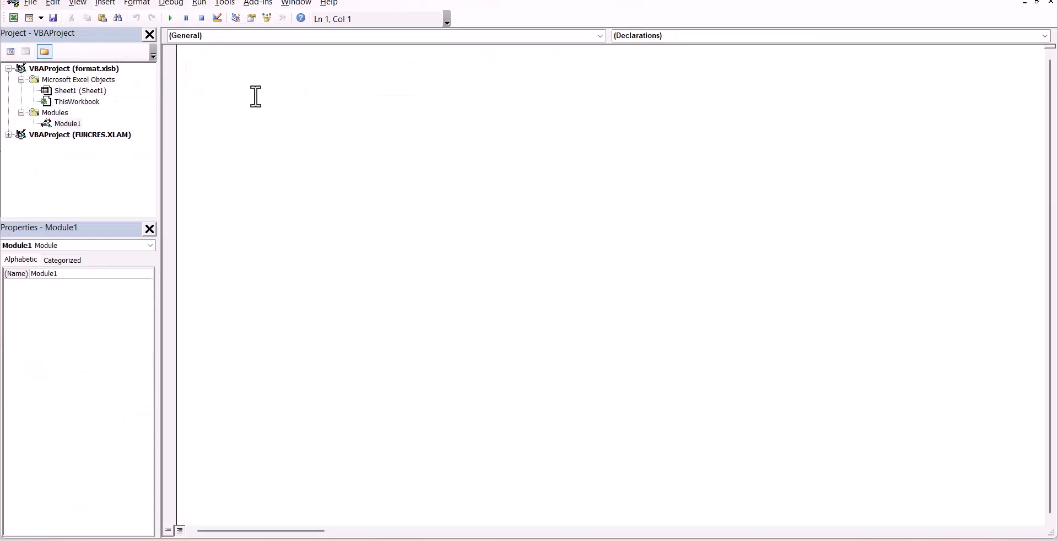
{"action": "key", "text": "ctrl+v"}
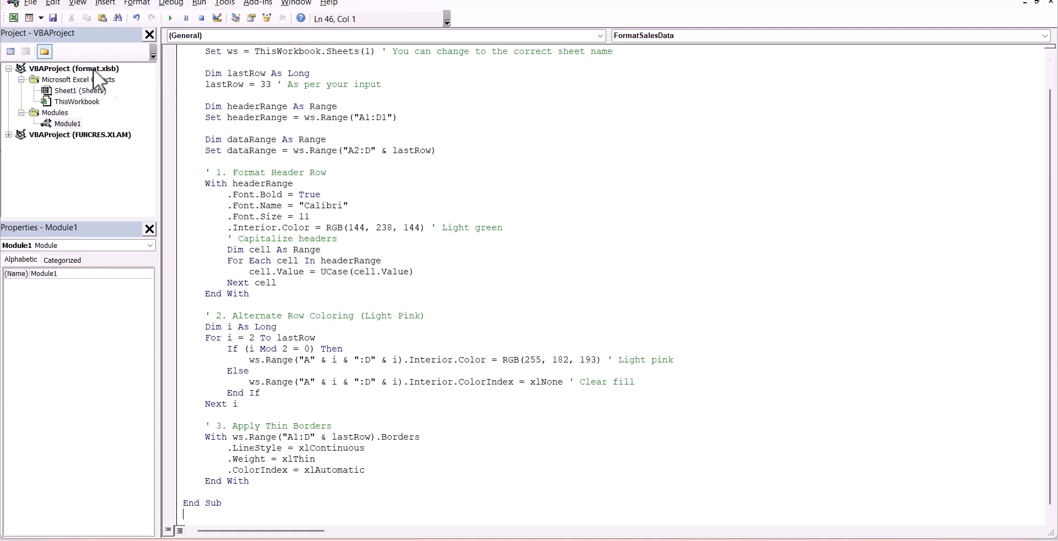
Step: Return to the worksheet, add a form button beside the text box with the FormatSalesData macro assigned, and run it
{"action": "left_click", "coordinate": [13, 18]}
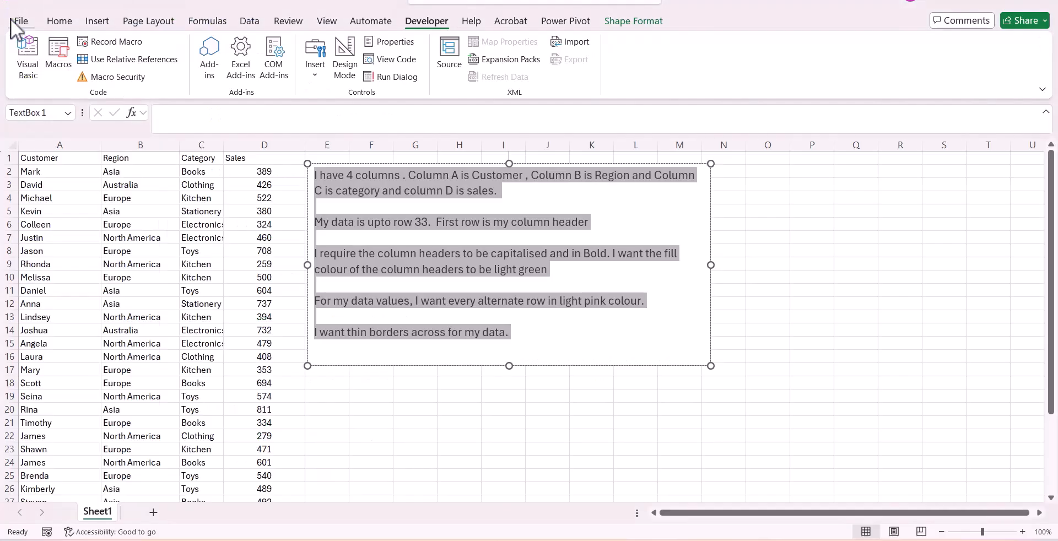
{"action": "left_click", "coordinate": [501, 422]}
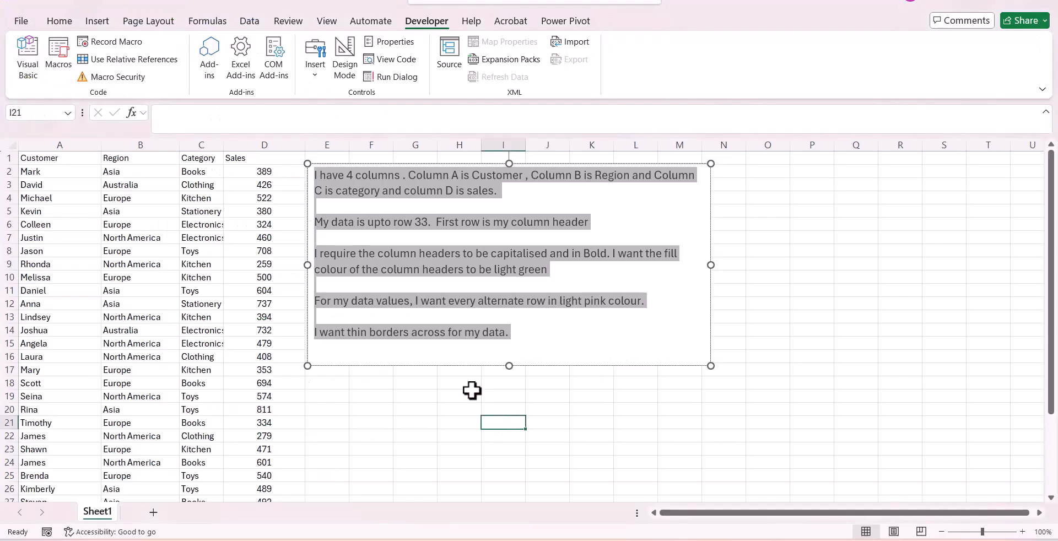
{"action": "left_click", "coordinate": [309, 72]}
{"action": "left_click", "coordinate": [309, 114]}
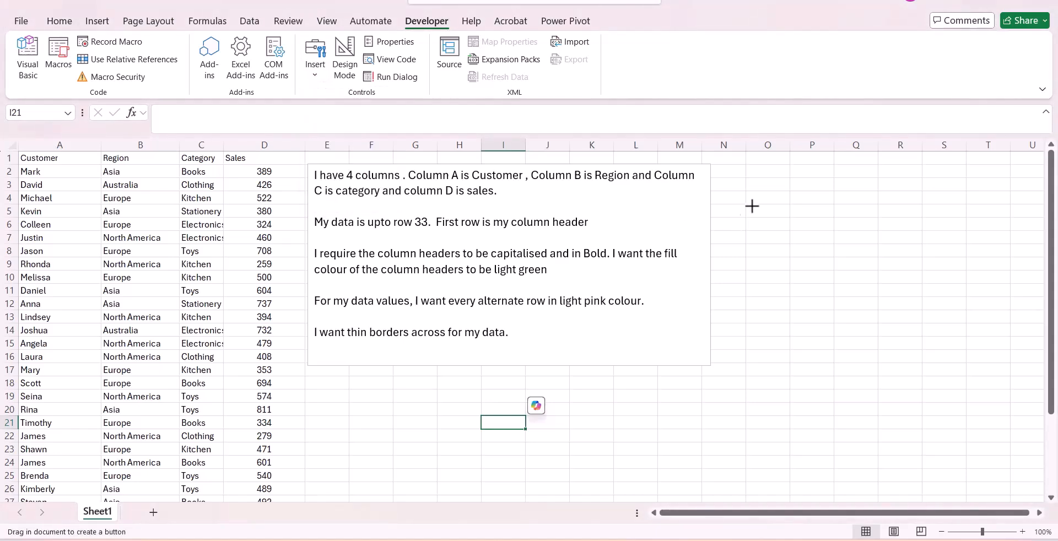
{"action": "left_click_drag", "start_coordinate": [735, 186], "coordinate": [835, 219]}
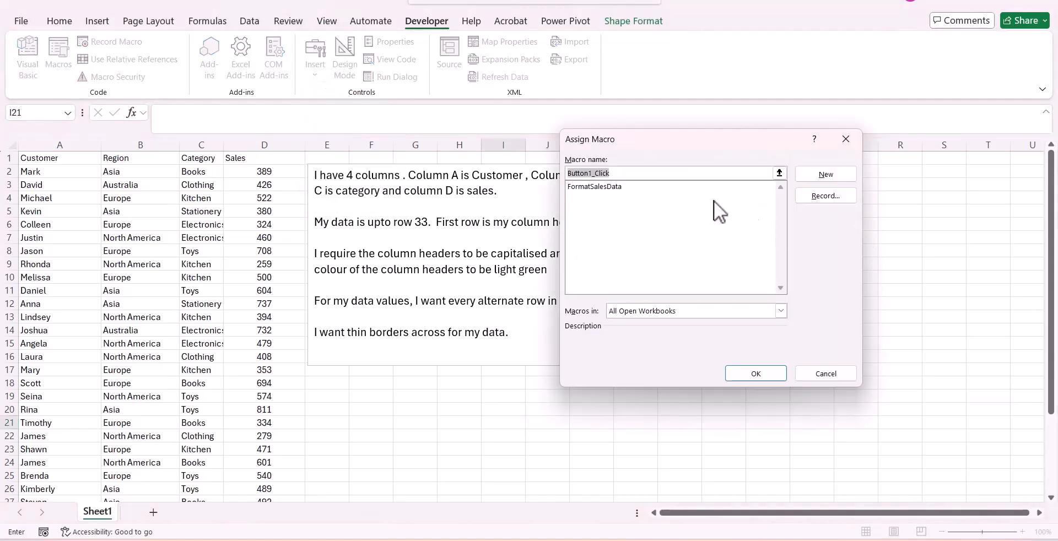
{"action": "left_click", "coordinate": [630, 186]}
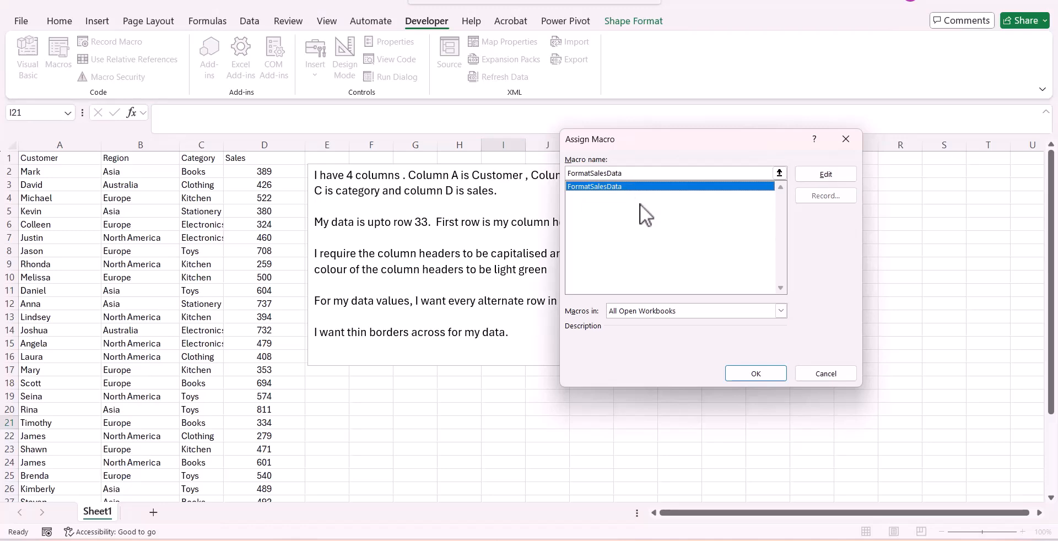
{"action": "left_click", "coordinate": [759, 374]}
{"action": "left_click", "coordinate": [806, 368]}
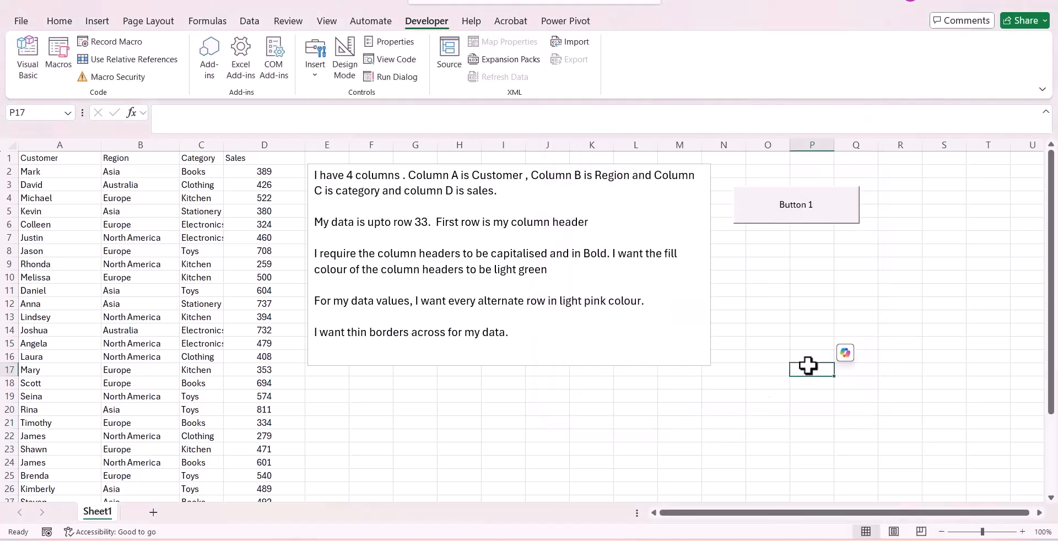
{"action": "left_click", "coordinate": [793, 215]}
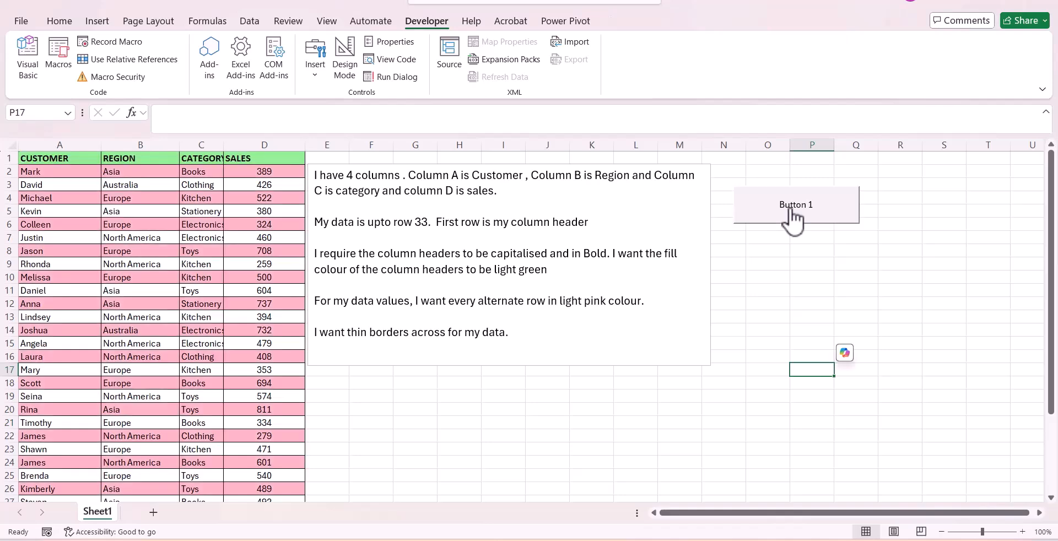